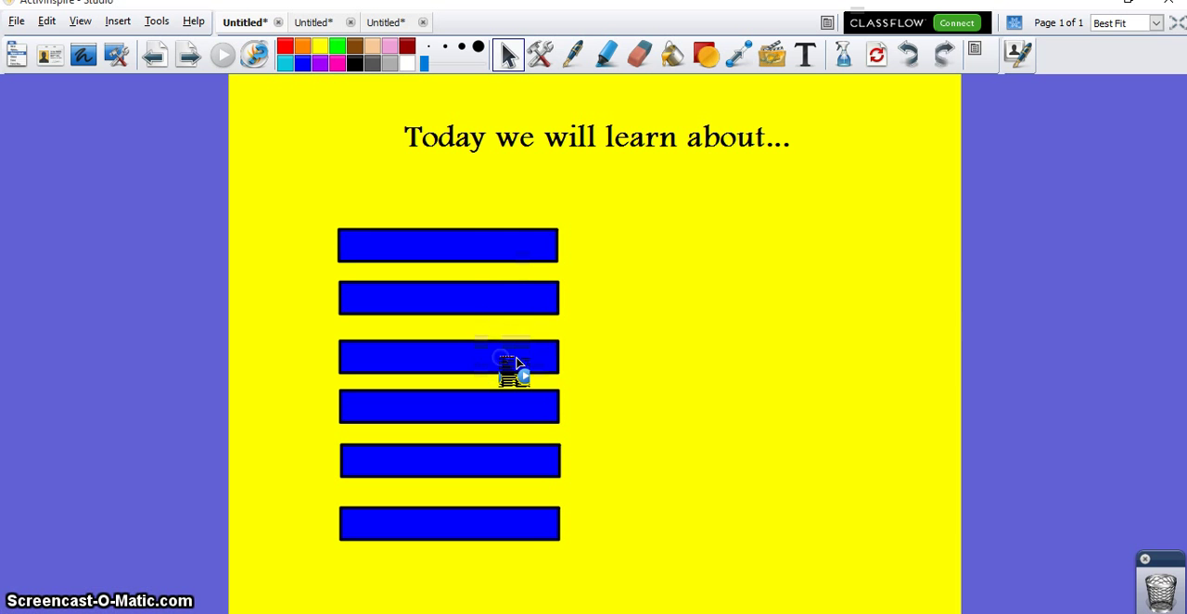
# Step: Reveal and cover again agenda items 3 to 6 using their blue bars
pyautogui.click(513, 363)
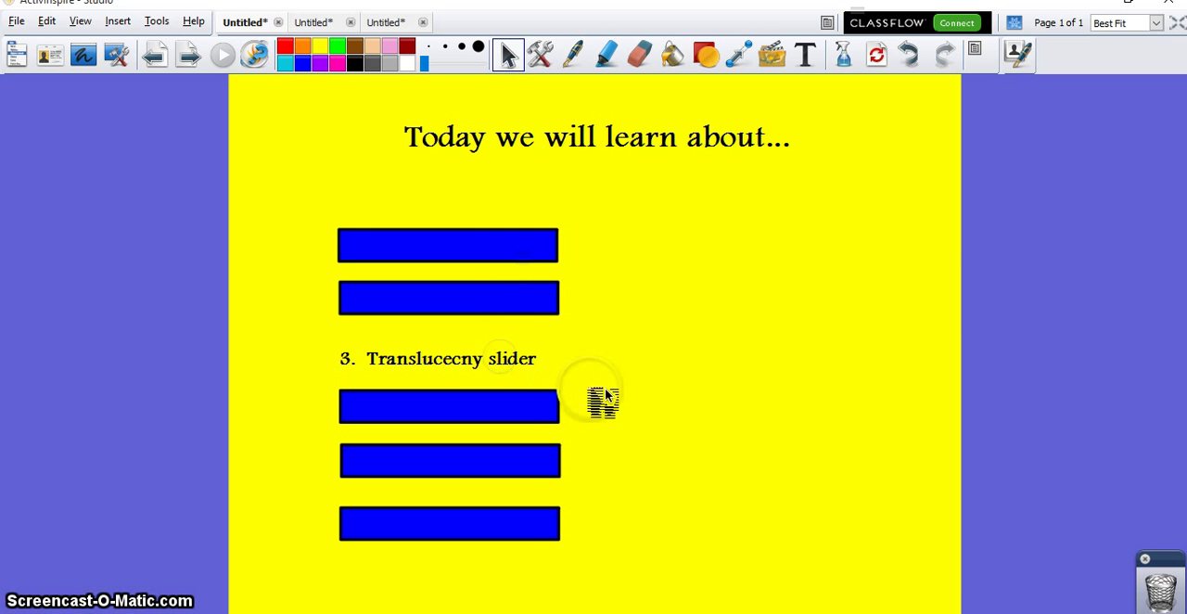
pyautogui.click(548, 367)
pyautogui.click(532, 400)
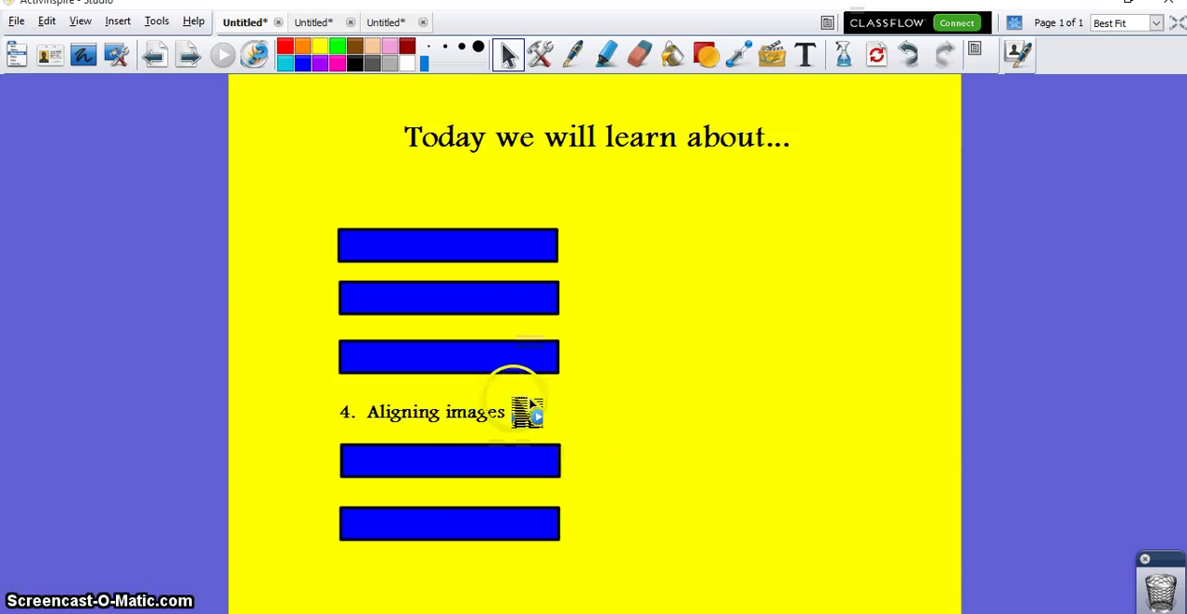
pyautogui.click(529, 398)
pyautogui.click(504, 471)
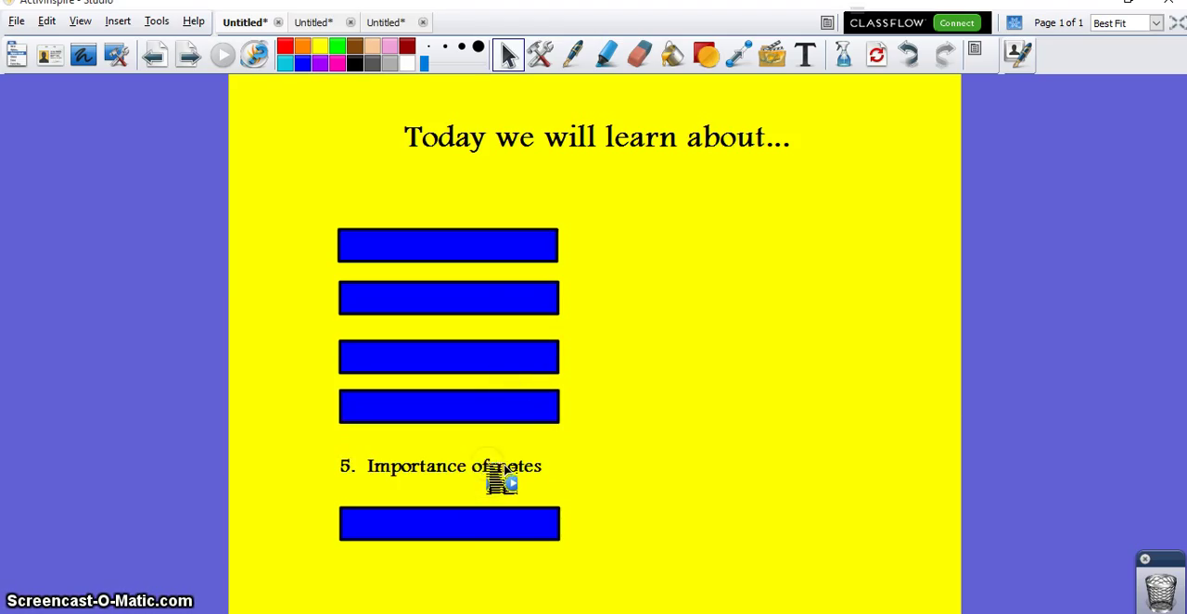
pyautogui.click(504, 469)
pyautogui.click(492, 523)
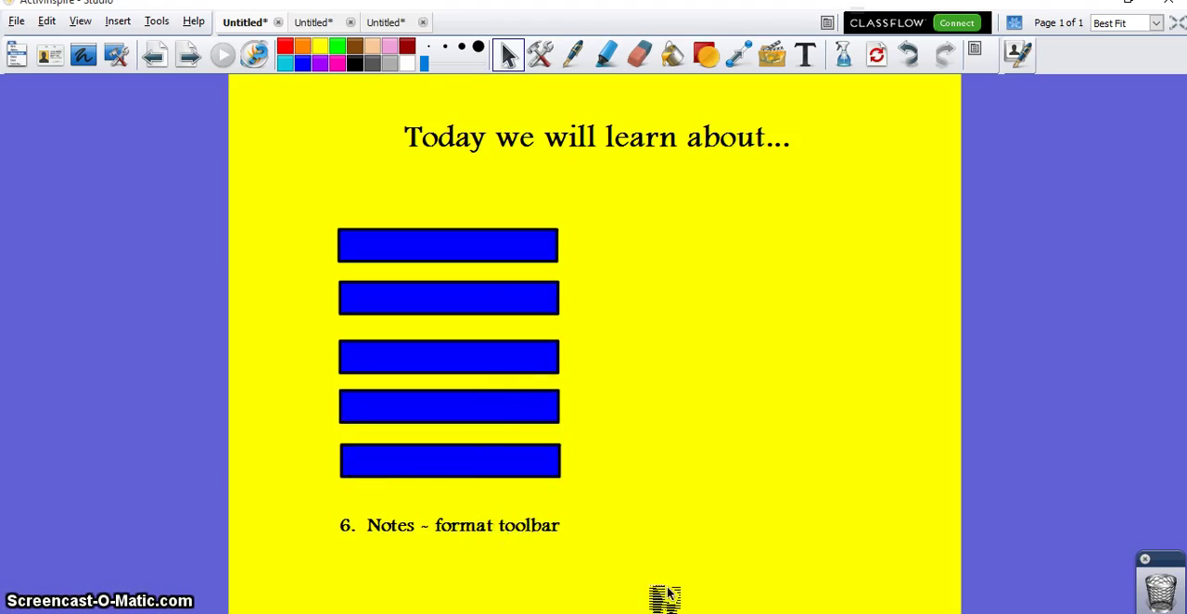
pyautogui.click(551, 535)
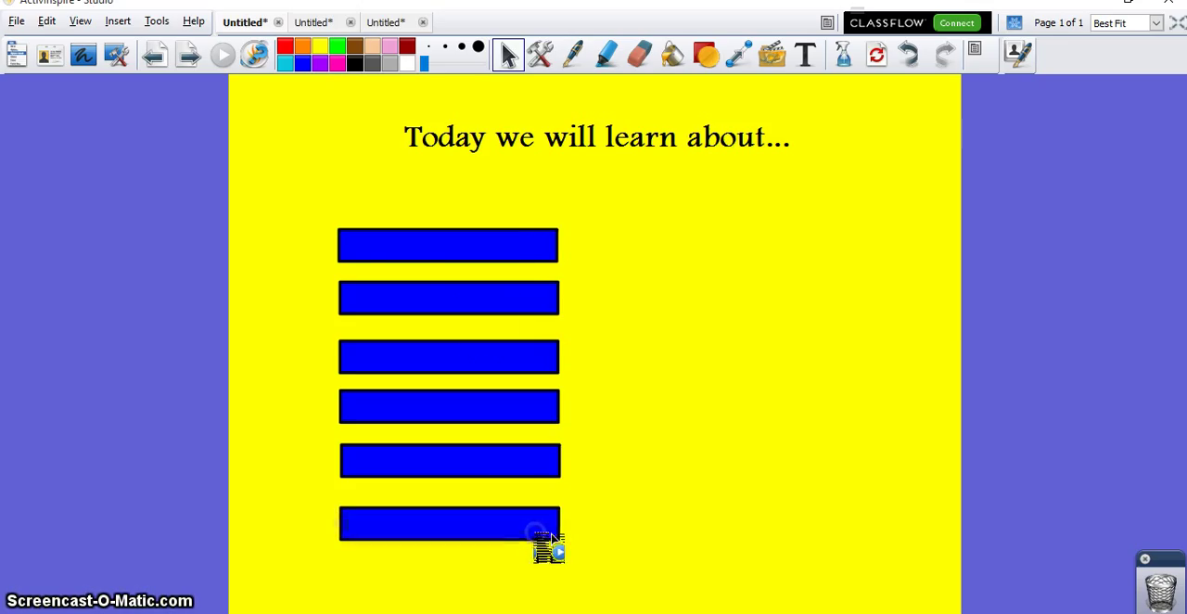
# Step: Toggle the cover of agenda item 1, Hide / Show Feature, to demonstrate revealing and hiding its text
pyautogui.click(498, 250)
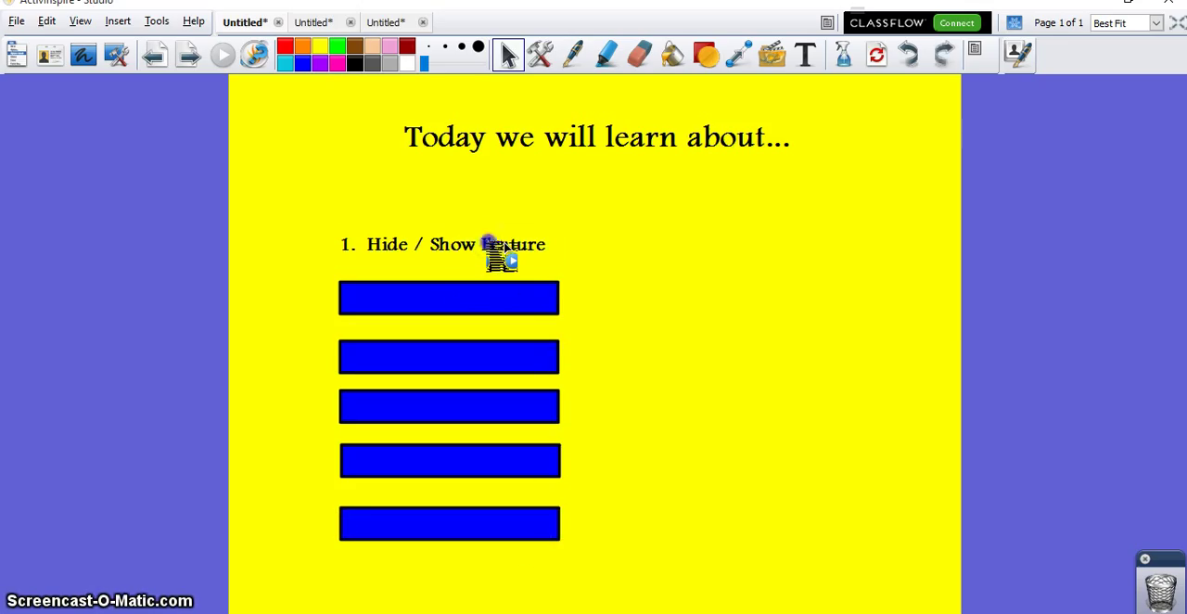
pyautogui.click(490, 243)
pyautogui.click(490, 243)
pyautogui.click(498, 249)
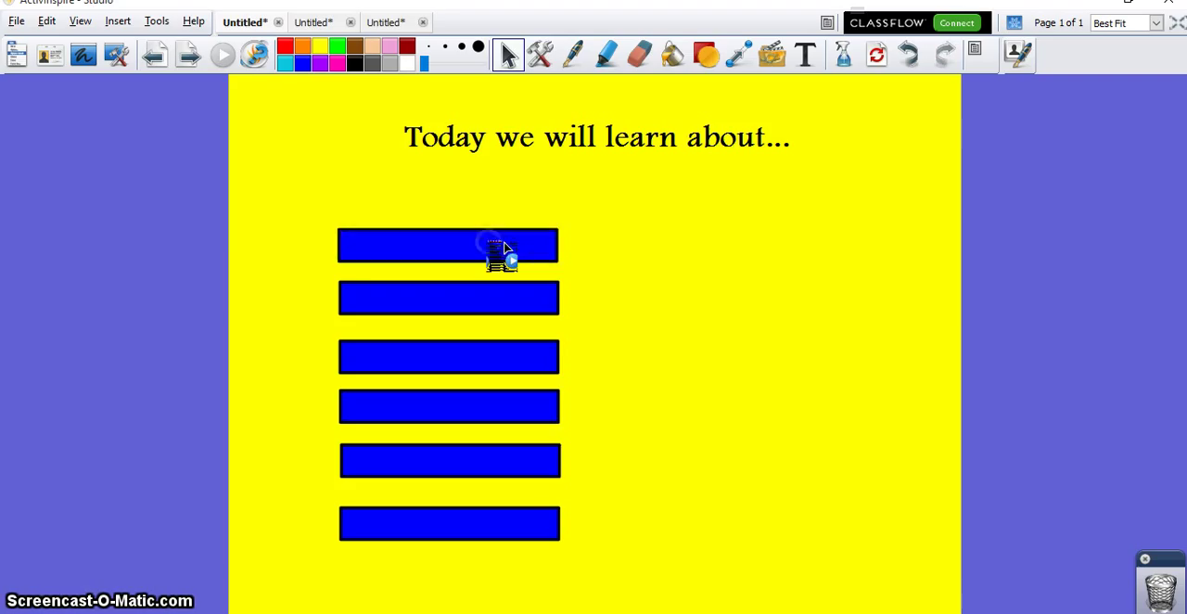
pyautogui.click(502, 249)
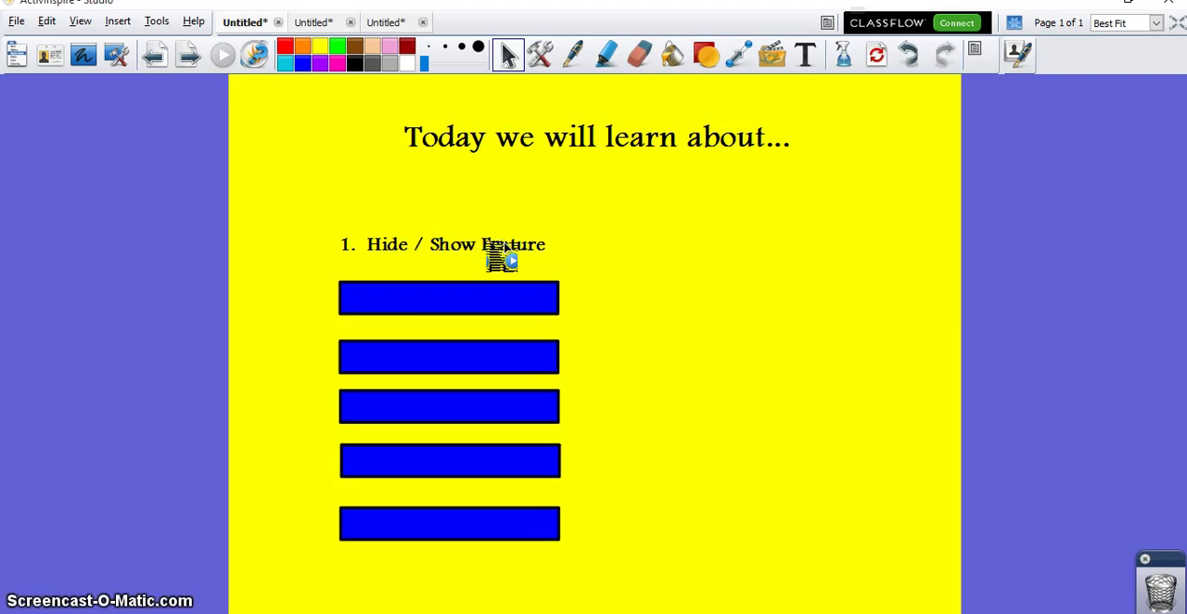
pyautogui.click(501, 248)
pyautogui.click(454, 192)
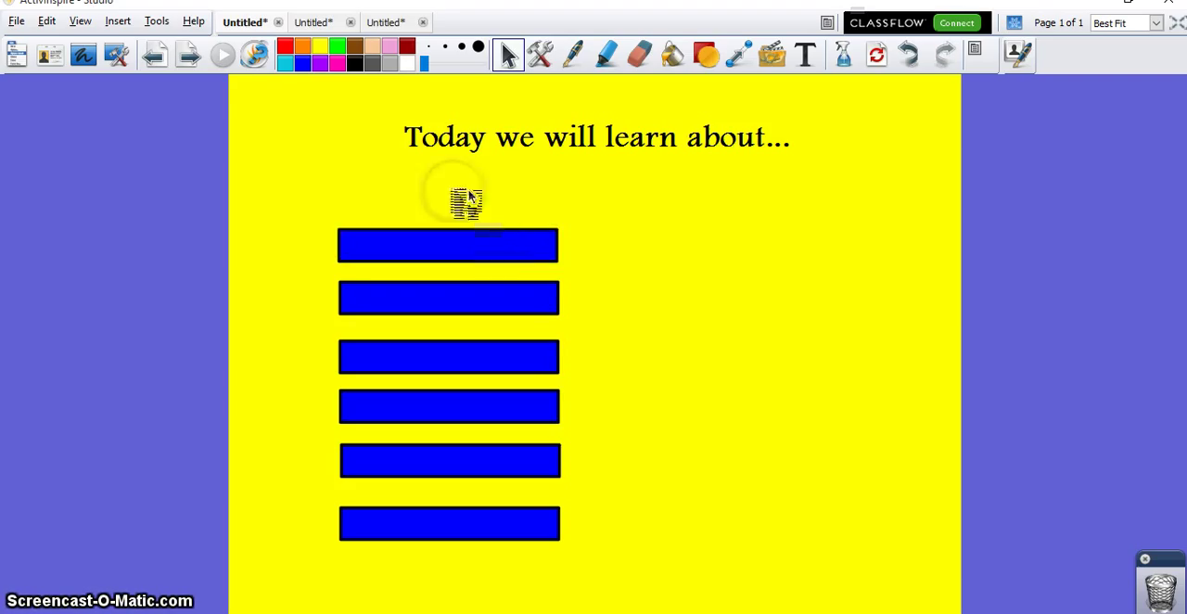
# Step: Switch to the second open flipchart and point out the butterfly picture and its Butterfly caption on page 1
pyautogui.click(322, 25)
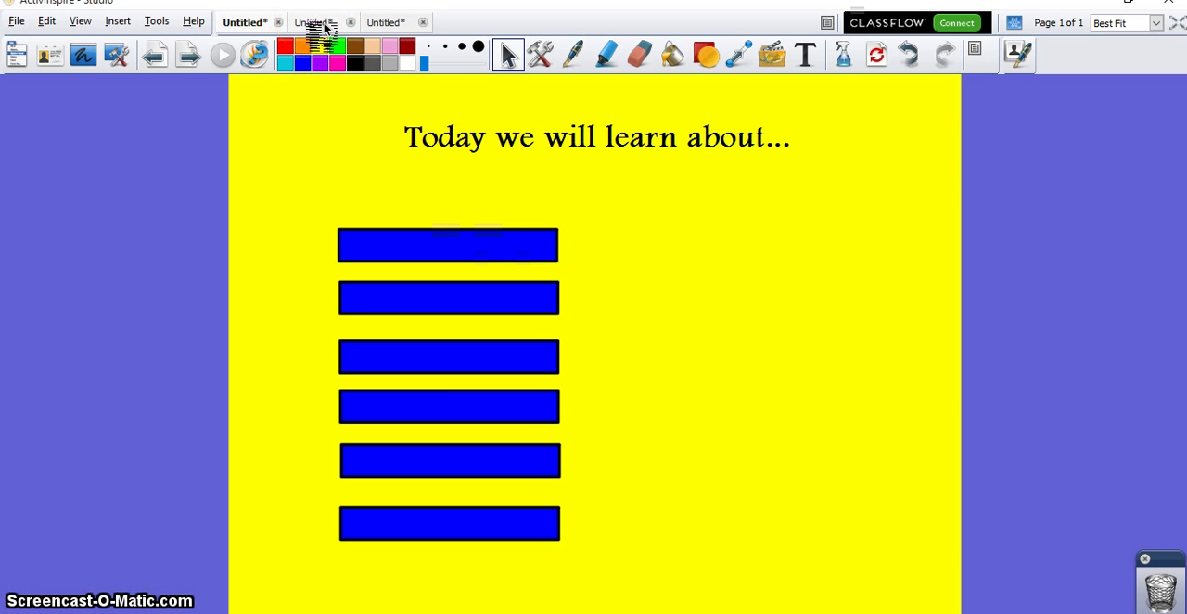
pyautogui.click(324, 25)
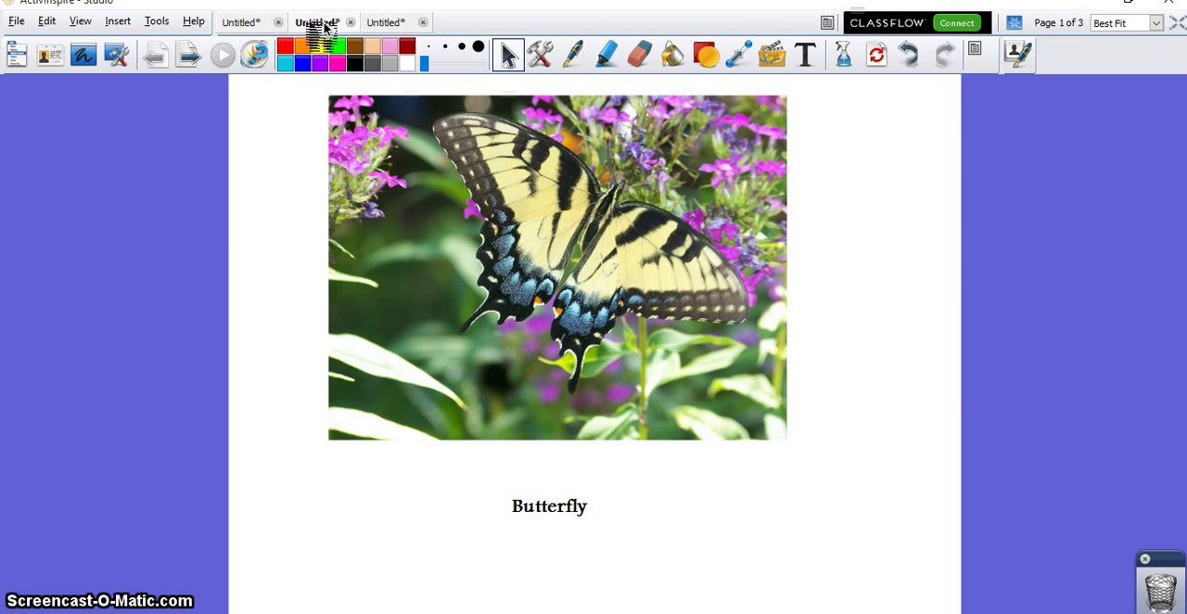
pyautogui.click(672, 319)
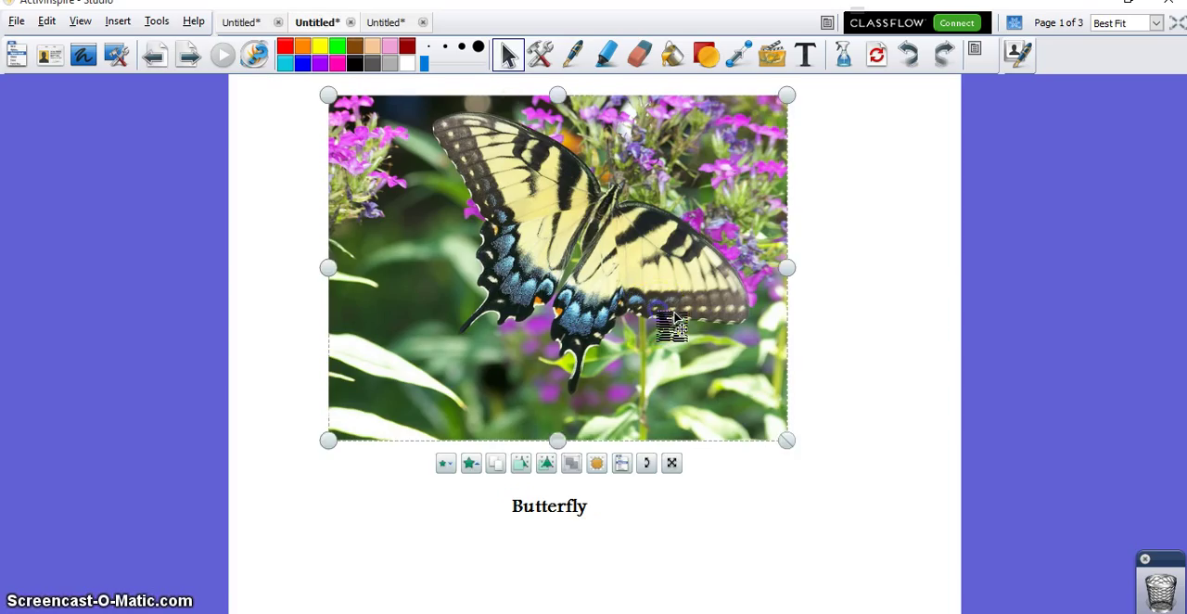
pyautogui.click(563, 520)
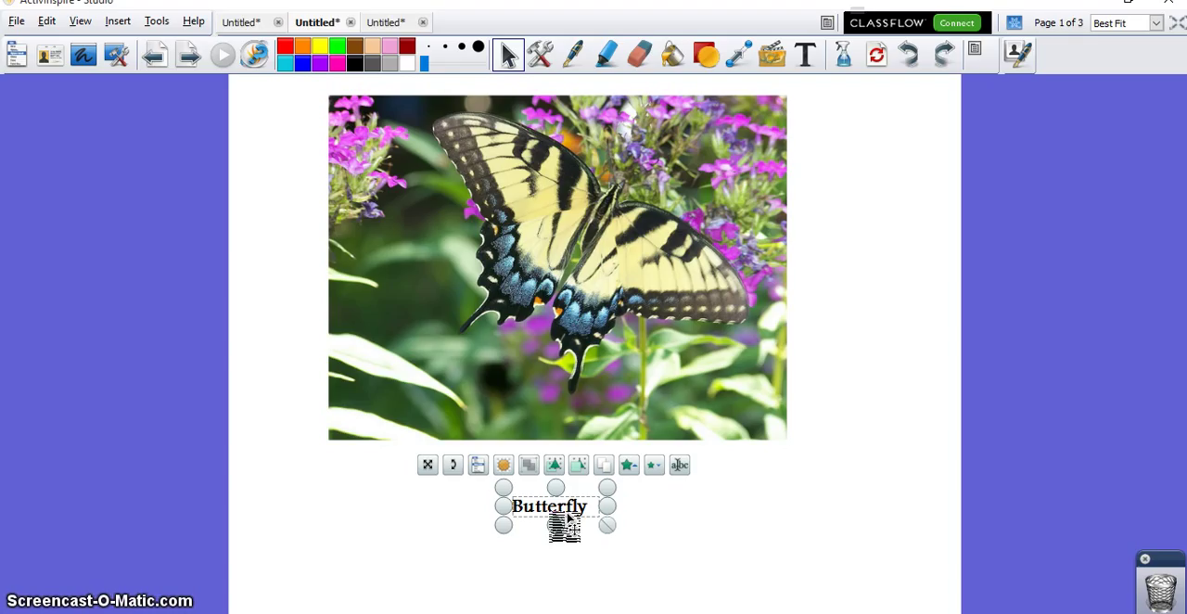
pyautogui.moveTo(569, 520); pyautogui.dragTo(666, 308)
# Step: Select the butterfly picture and choose the Hidden action for it in the Action Browser
pyautogui.click(666, 309)
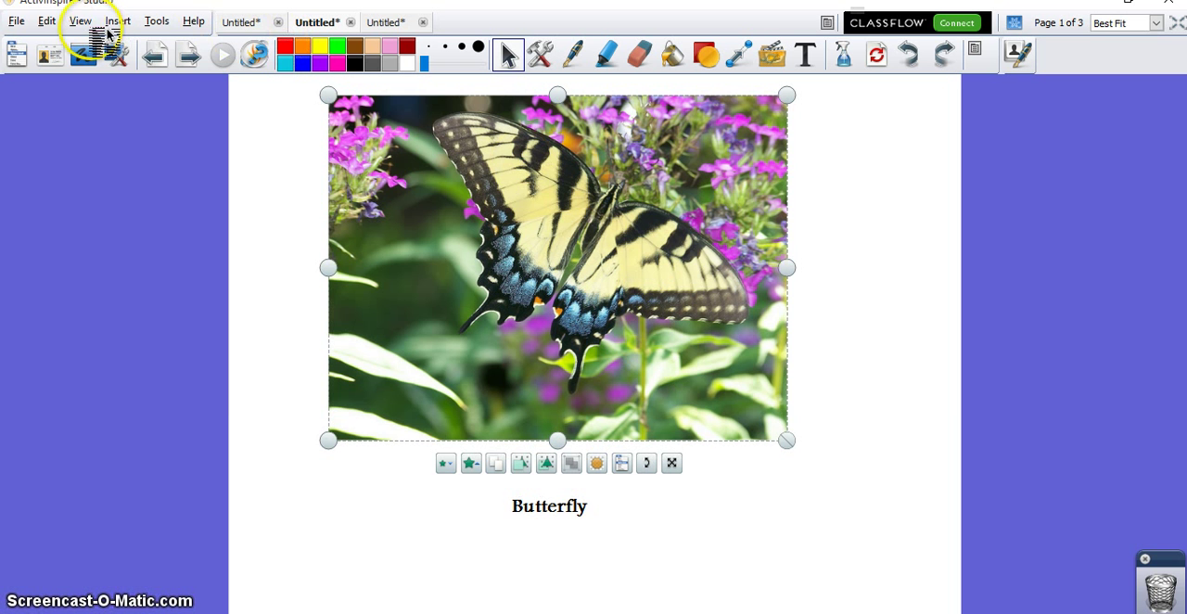
pyautogui.click(82, 21)
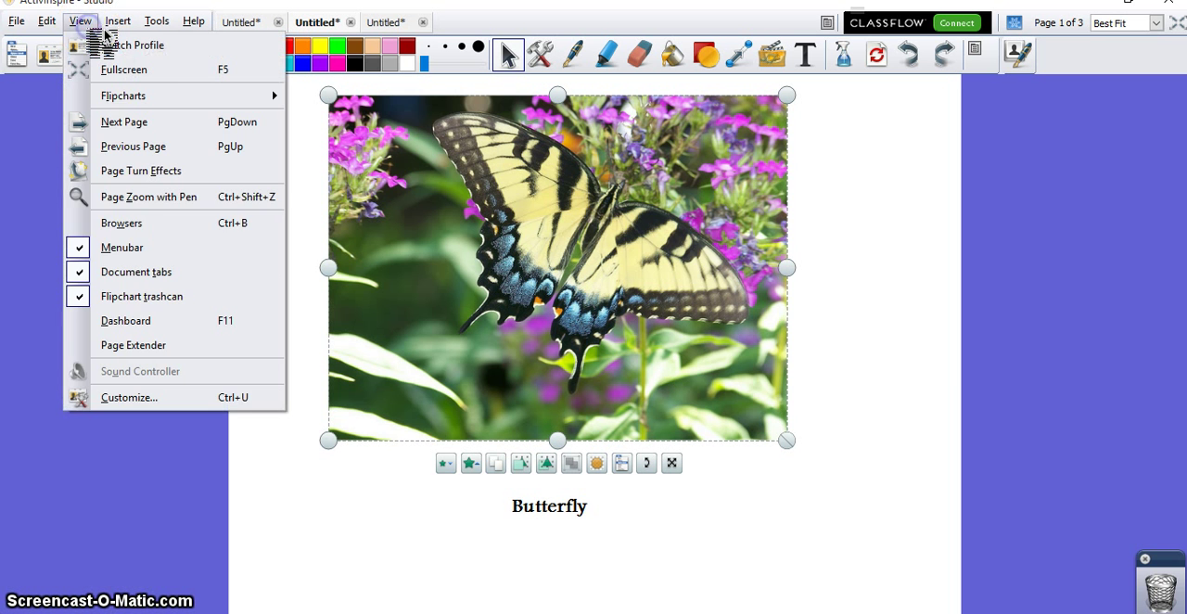
pyautogui.click(146, 220)
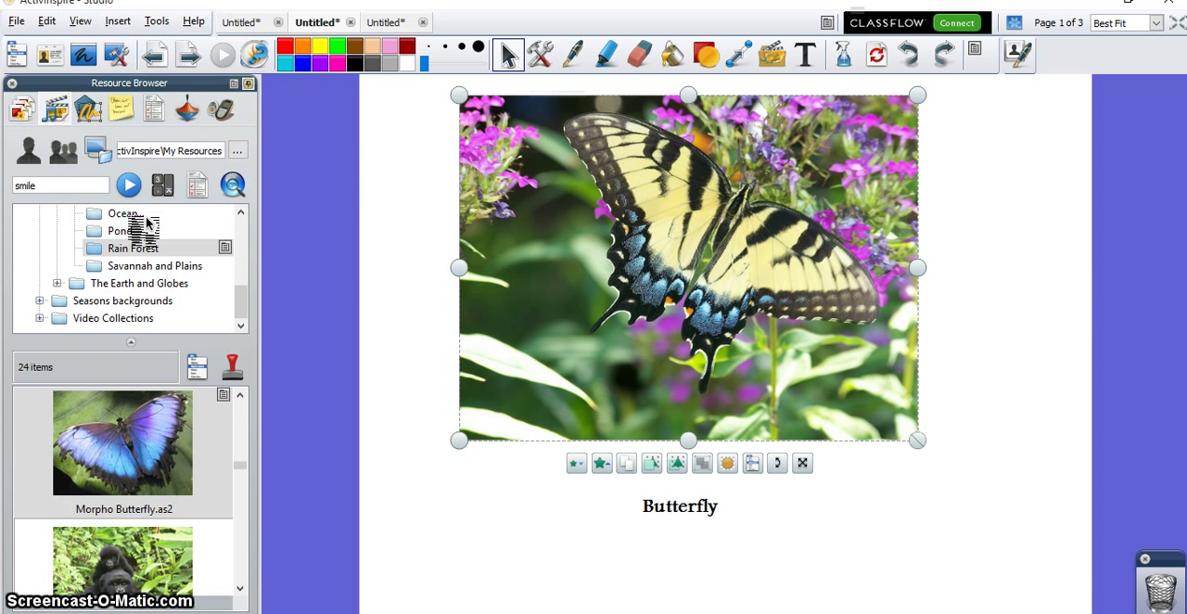
pyautogui.click(190, 112)
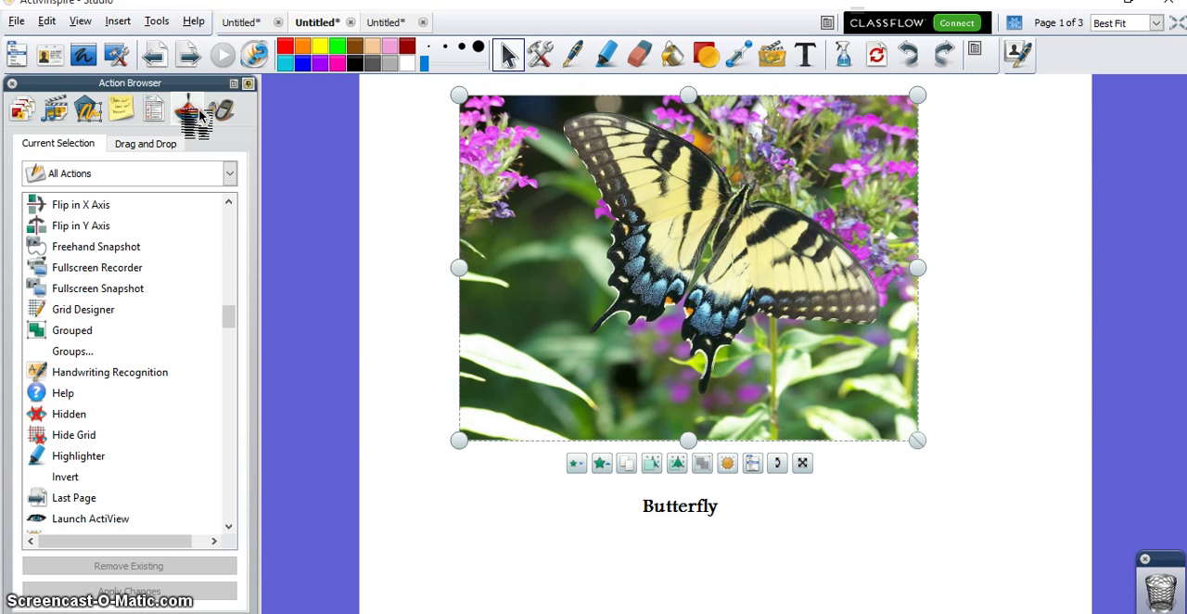
pyautogui.click(77, 415)
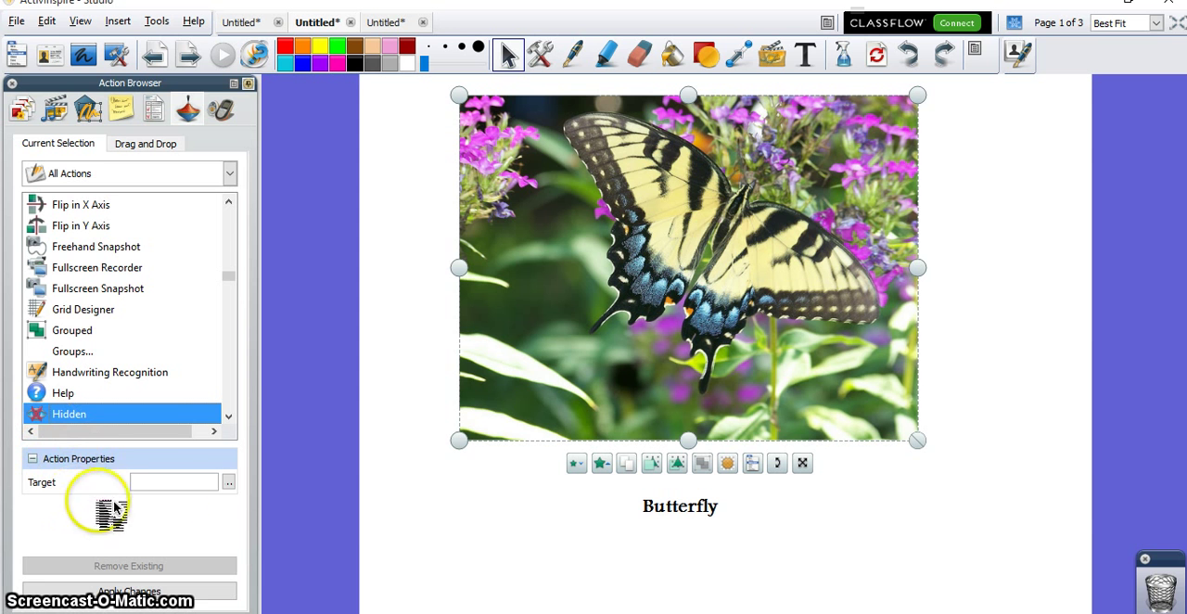
# Step: Set the Butterfly caption, Text2, as the target of the Hidden action and apply the change
pyautogui.click(230, 483)
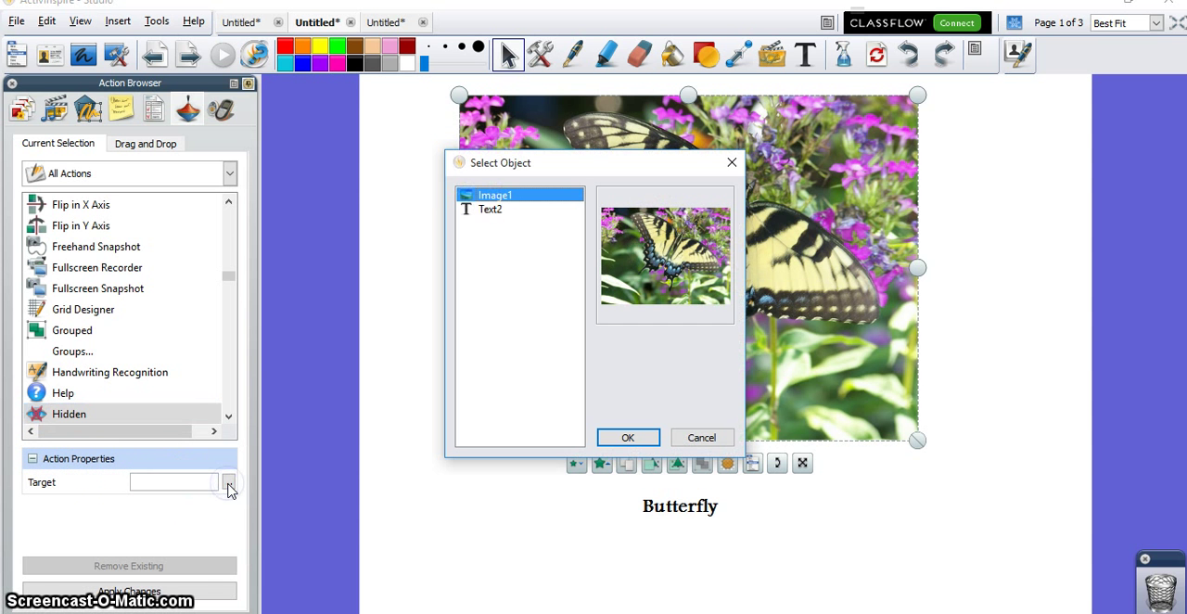
pyautogui.click(490, 209)
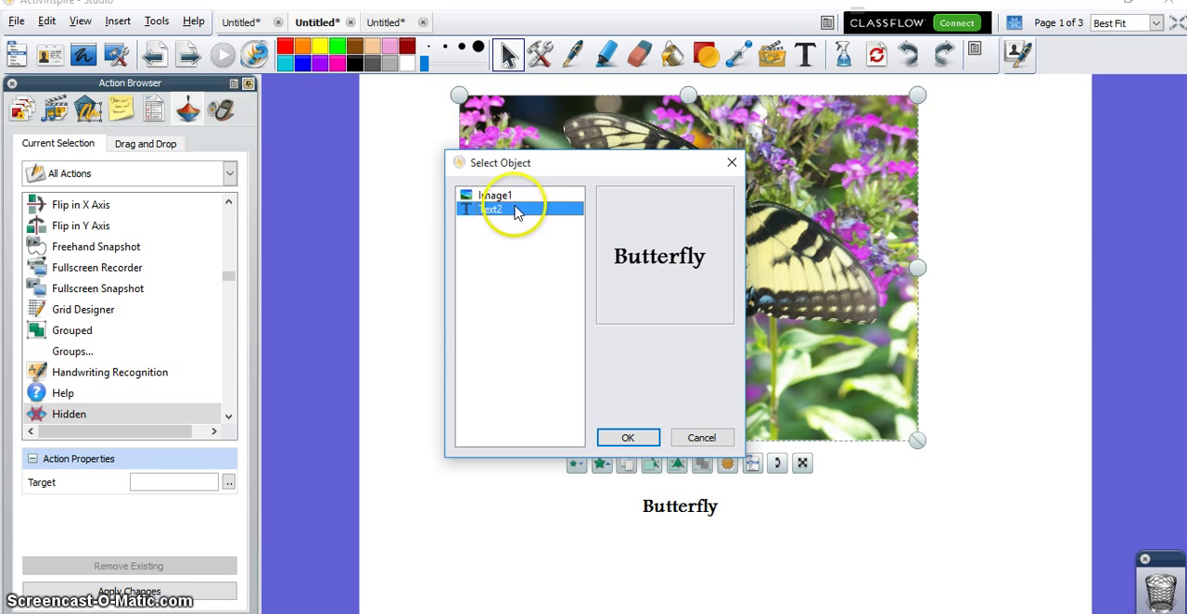
pyautogui.click(628, 441)
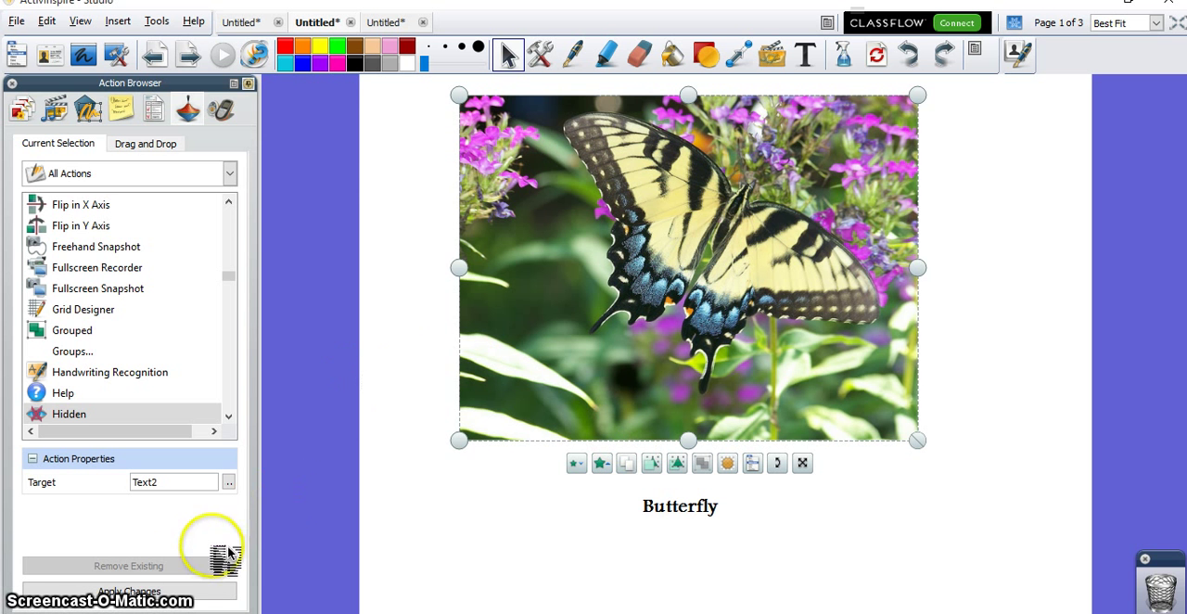
pyautogui.click(183, 597)
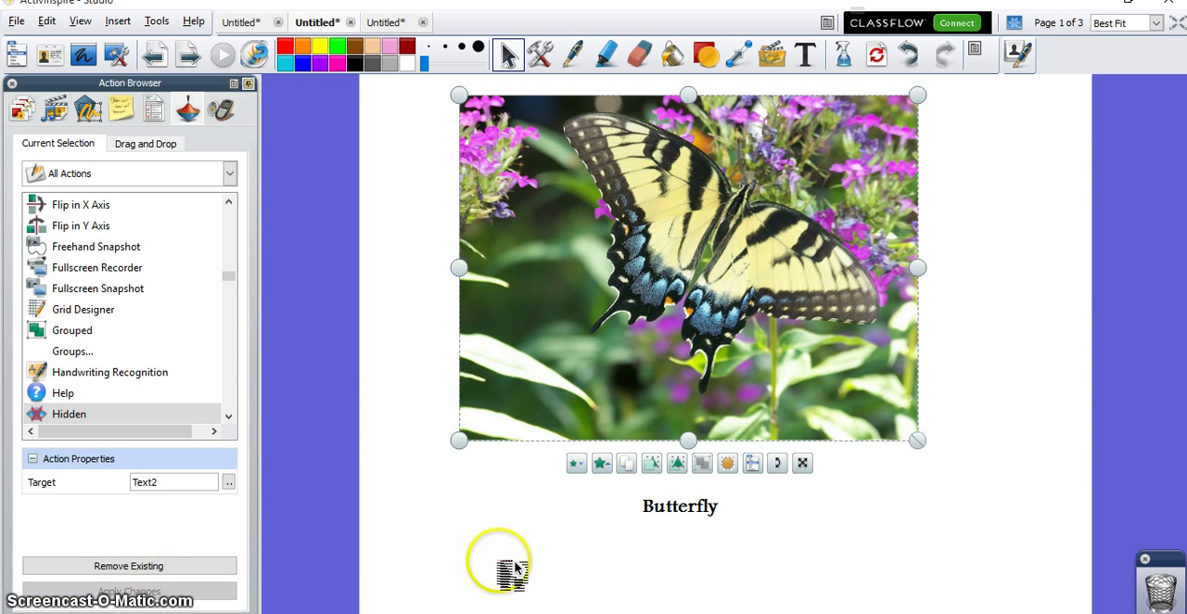
# Step: Deselect the picture and test its action by repeatedly hiding and showing the Butterfly caption
pyautogui.click(499, 561)
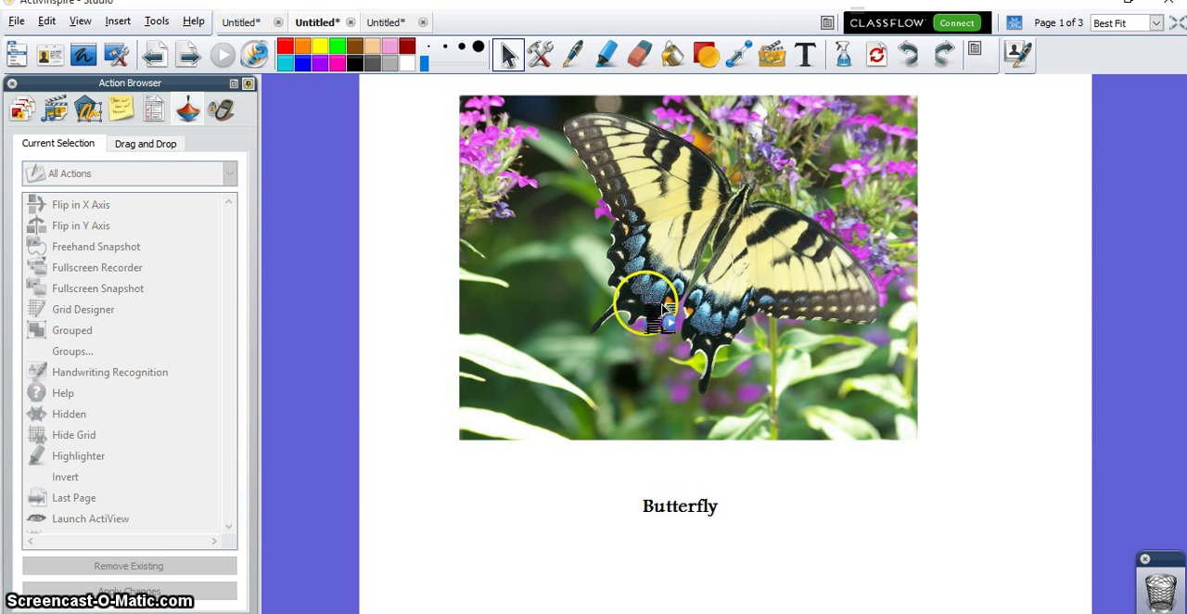
pyautogui.click(693, 264)
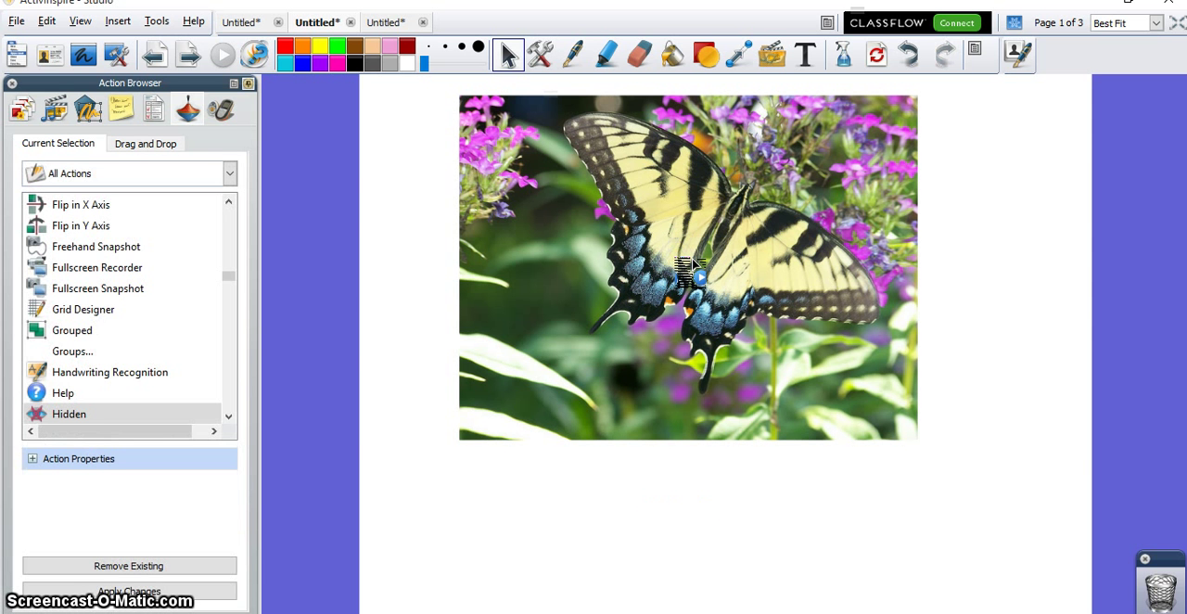
pyautogui.click(694, 264)
pyautogui.click(694, 264)
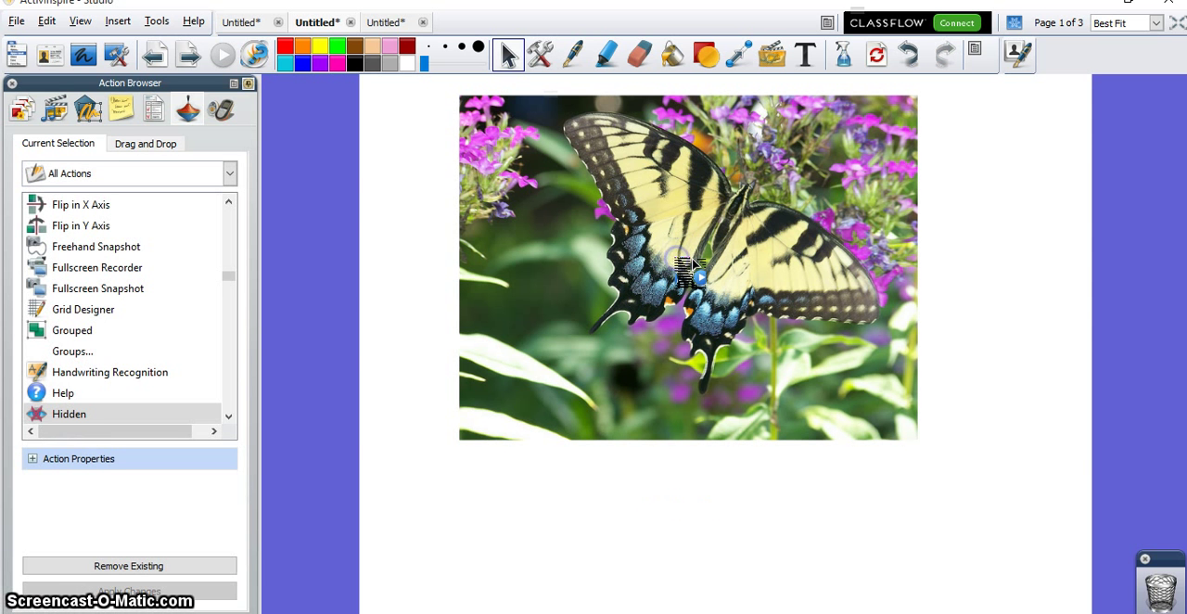
pyautogui.click(694, 264)
pyautogui.click(694, 264)
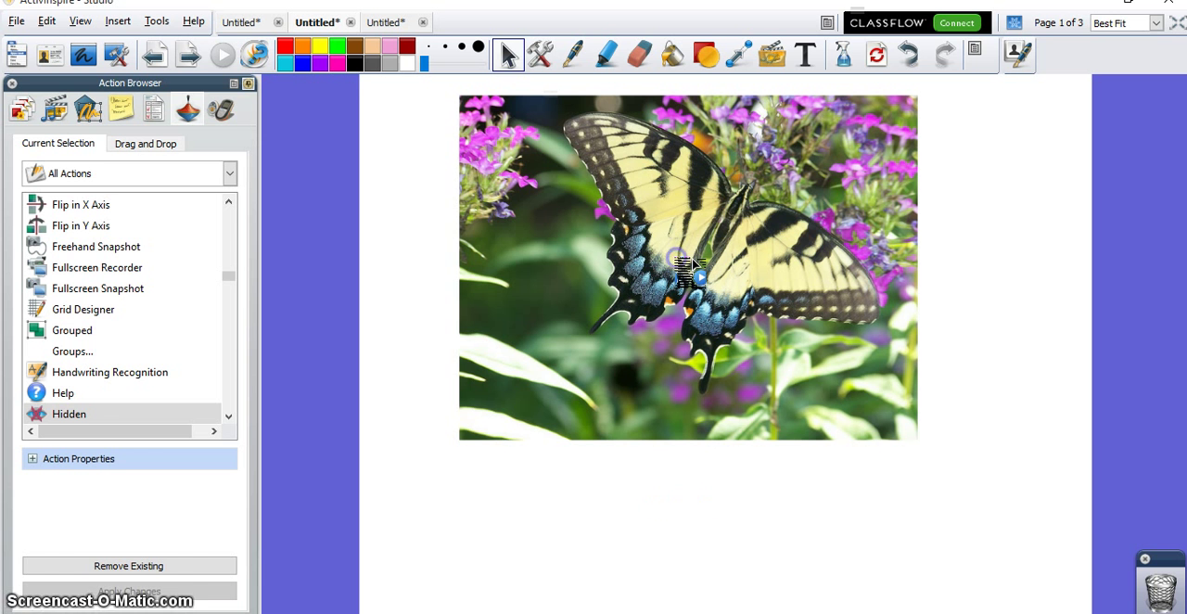
pyautogui.click(694, 264)
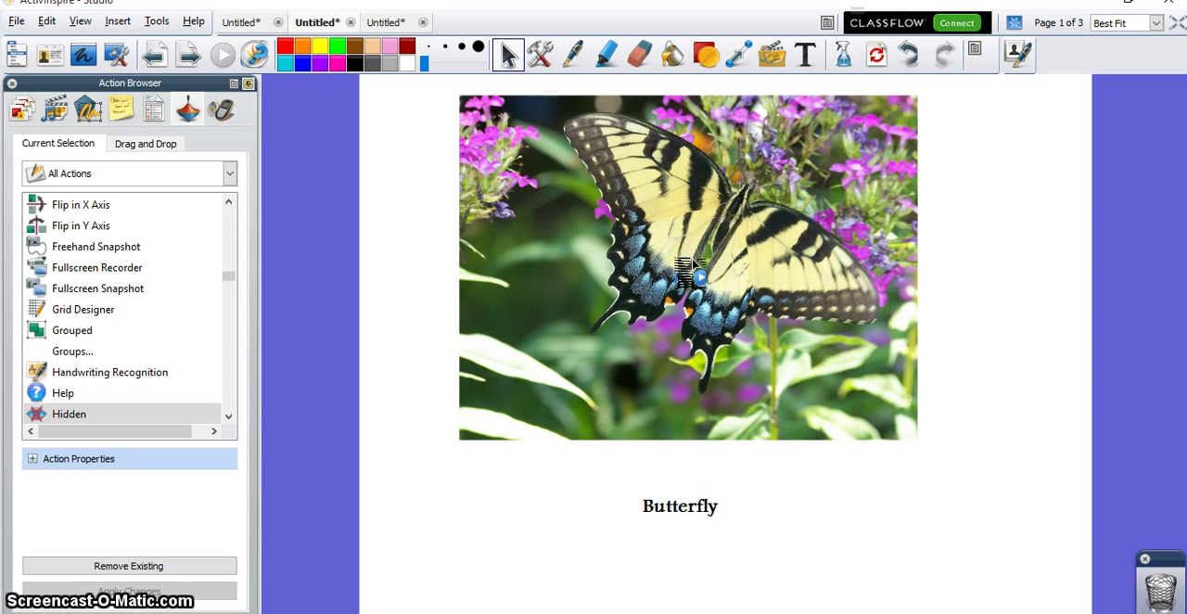
# Step: Shift the butterfly picture slightly down and to the right, and briefly switch Design Mode on and off
pyautogui.moveTo(871, 140)
pyautogui.mouseDown()
pyautogui.moveTo(935, 184)
pyautogui.moveTo(888, 145)
pyautogui.mouseUp()
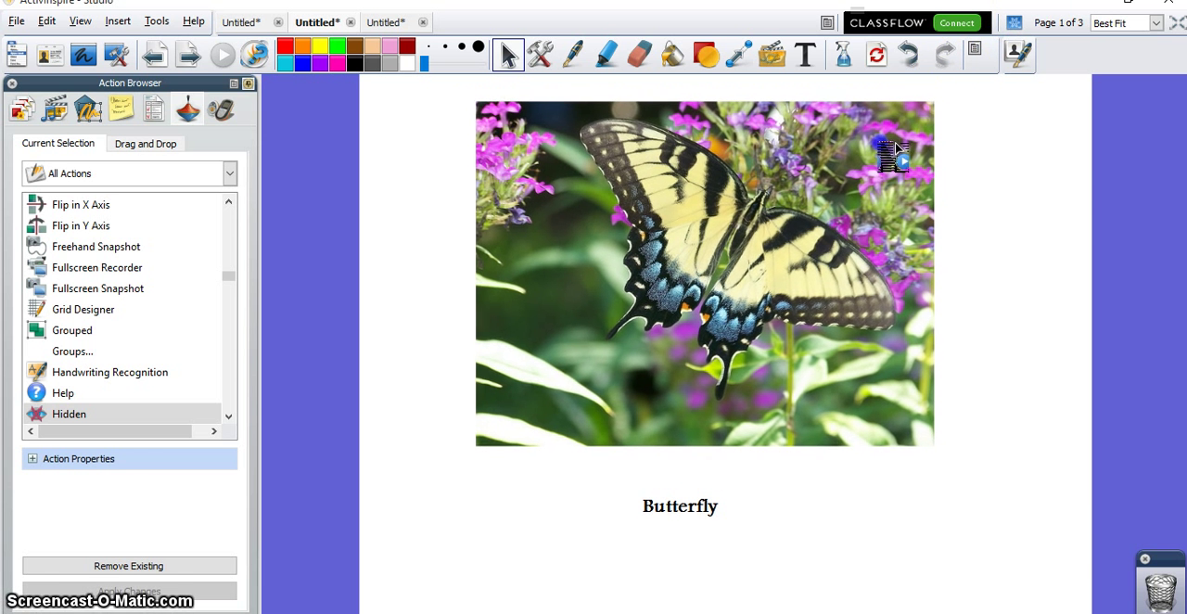
pyautogui.click(1021, 22)
pyautogui.click(839, 227)
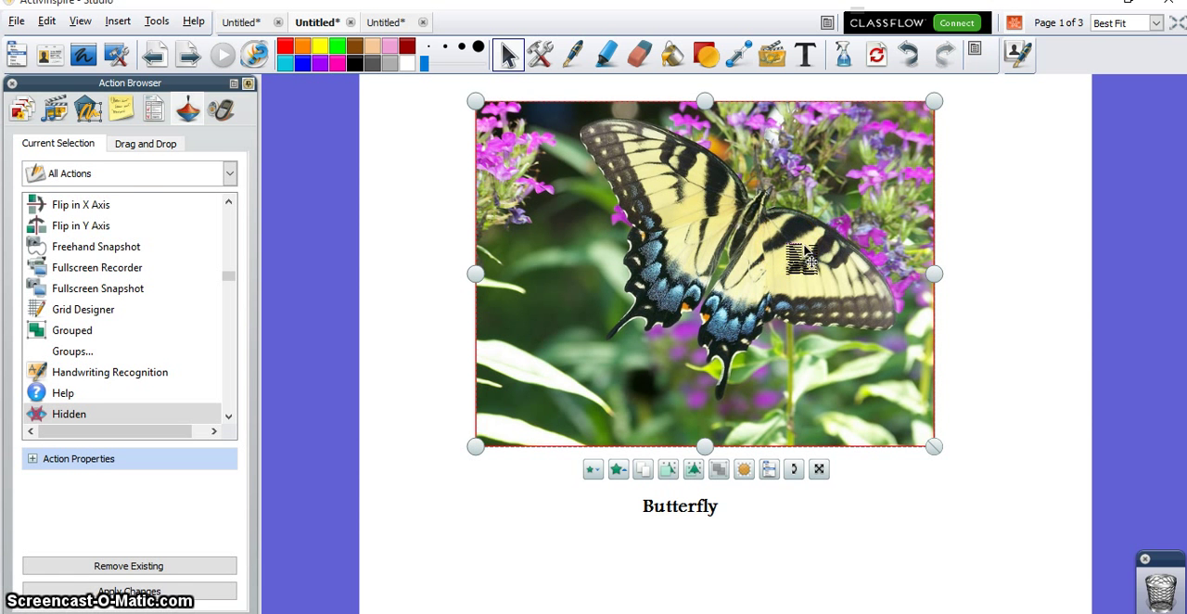
pyautogui.click(1016, 23)
# Step: Test the moved picture outside Design Mode by toggling the Butterfly caption several times
pyautogui.click(803, 260)
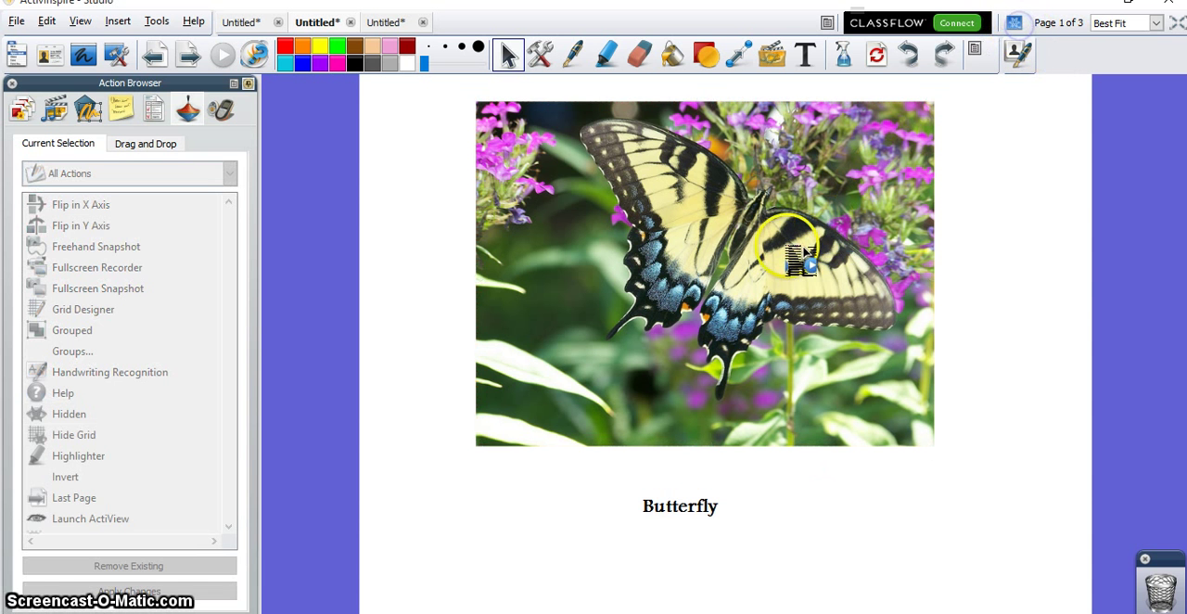
pyautogui.click(646, 250)
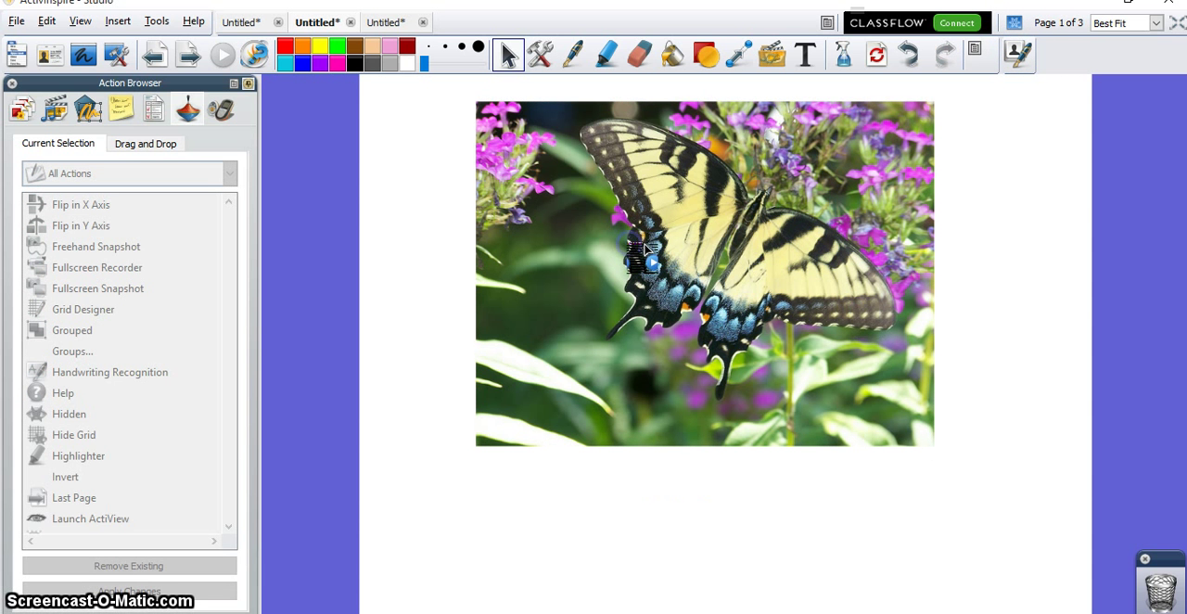
pyautogui.click(647, 249)
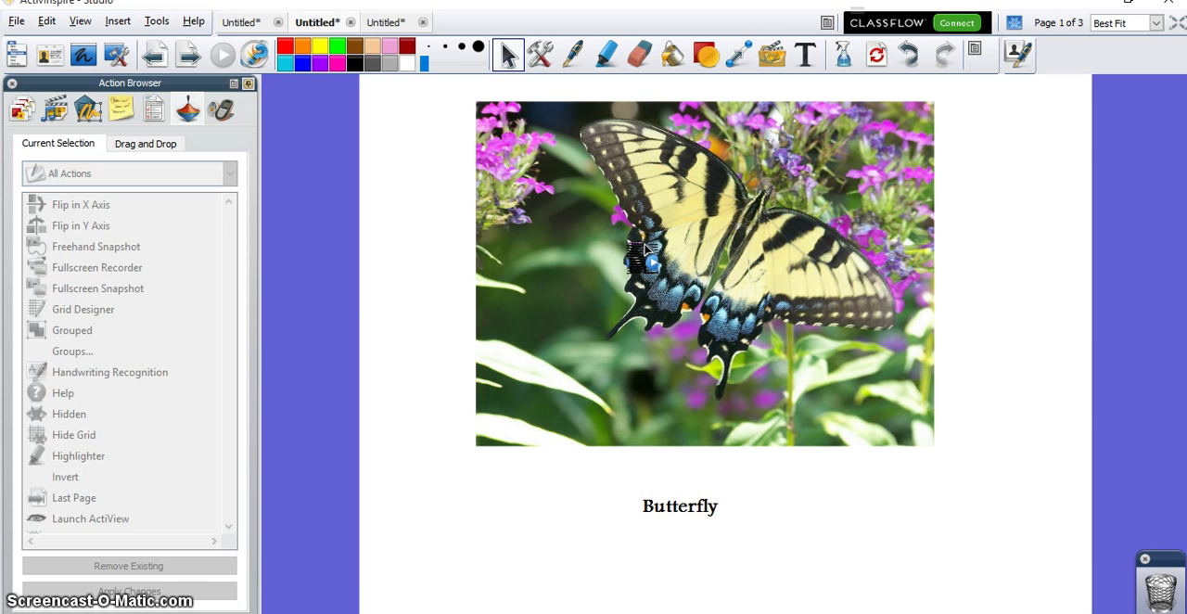
pyautogui.click(647, 248)
pyautogui.click(646, 248)
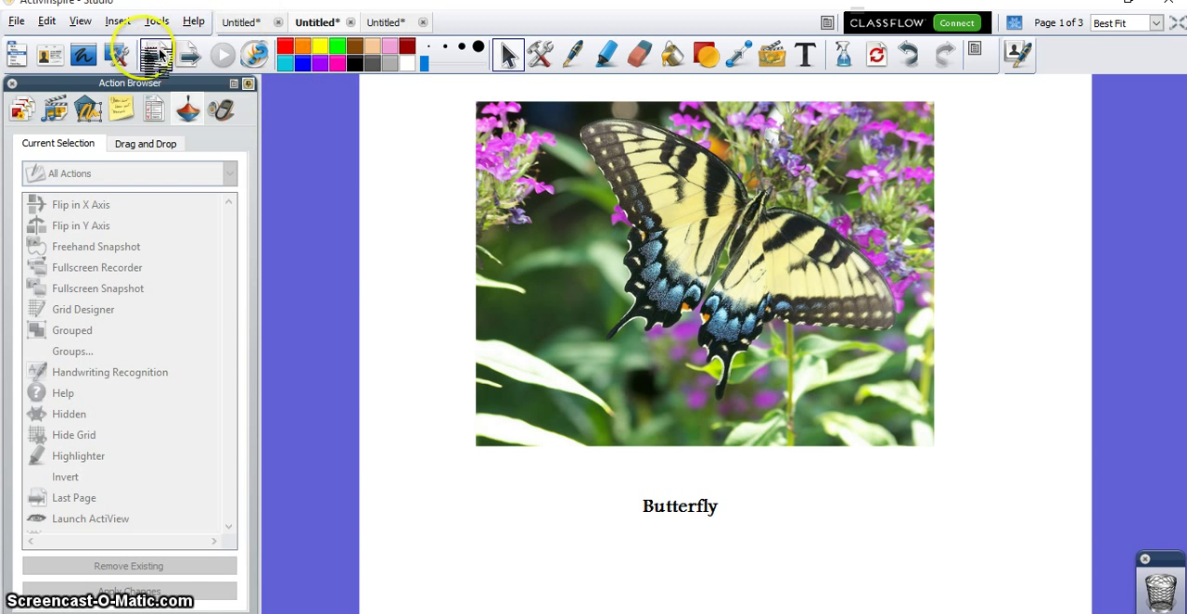
# Step: Go to page 2 of the flipchart and move the Butterfly caption up behind the picture
pyautogui.click(189, 55)
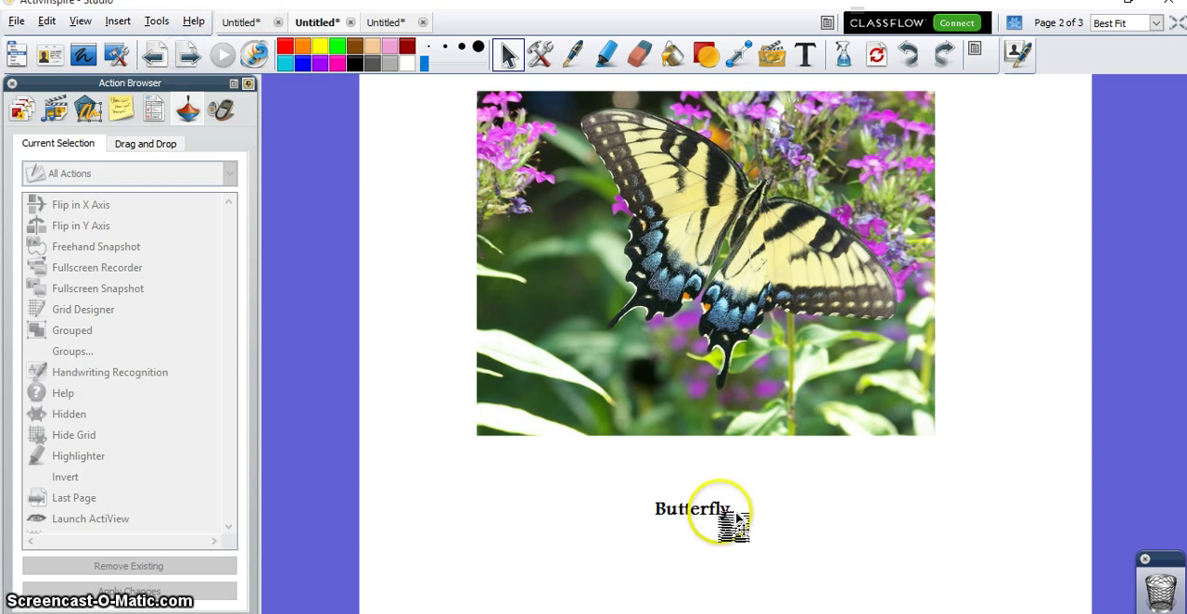
pyautogui.moveTo(733, 522); pyautogui.dragTo(733, 390)
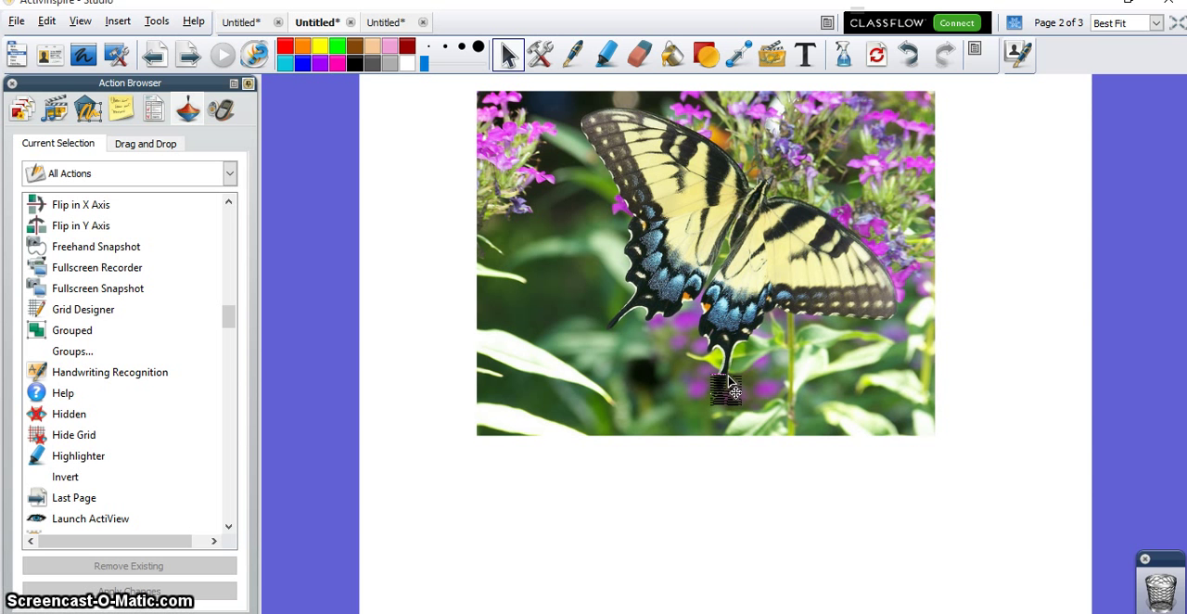
# Step: Move the butterfly picture slightly down, keeping the caption covered, and apply a Hidden action to it with Image1 as the target
pyautogui.moveTo(732, 390); pyautogui.dragTo(939, 189)
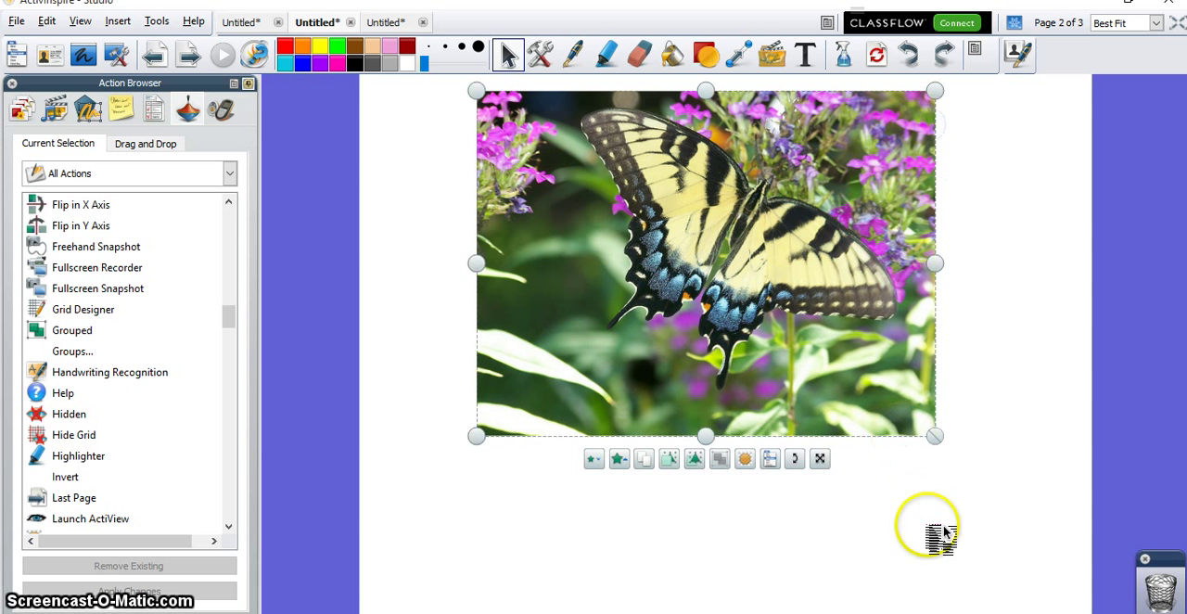
pyautogui.moveTo(828, 324); pyautogui.dragTo(843, 380)
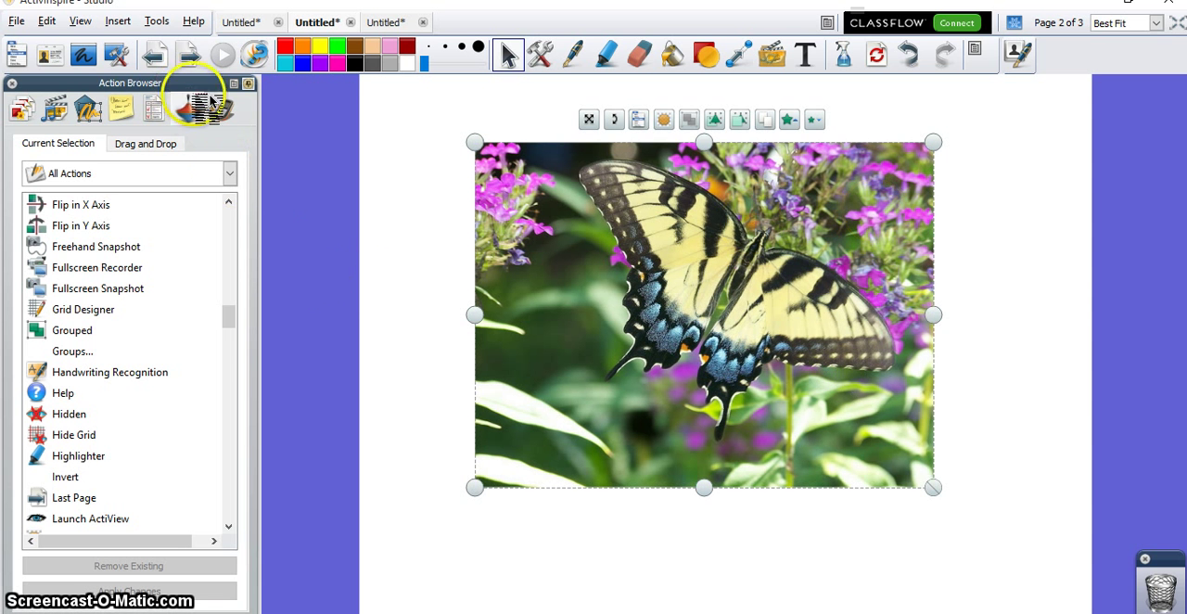
pyautogui.click(70, 414)
pyautogui.click(228, 483)
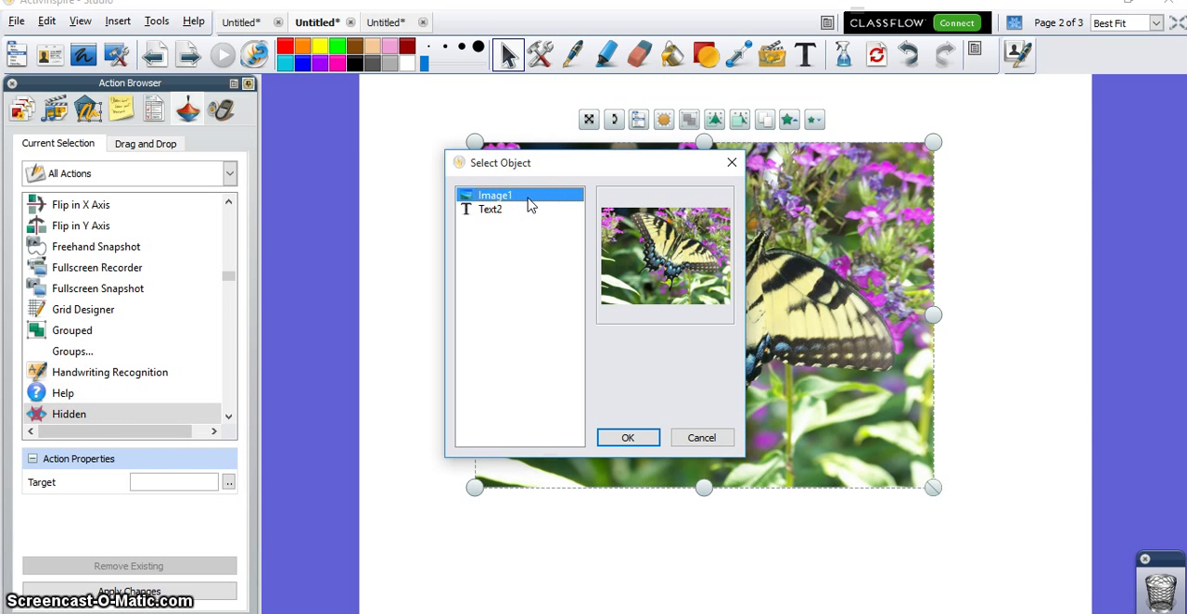
pyautogui.click(627, 438)
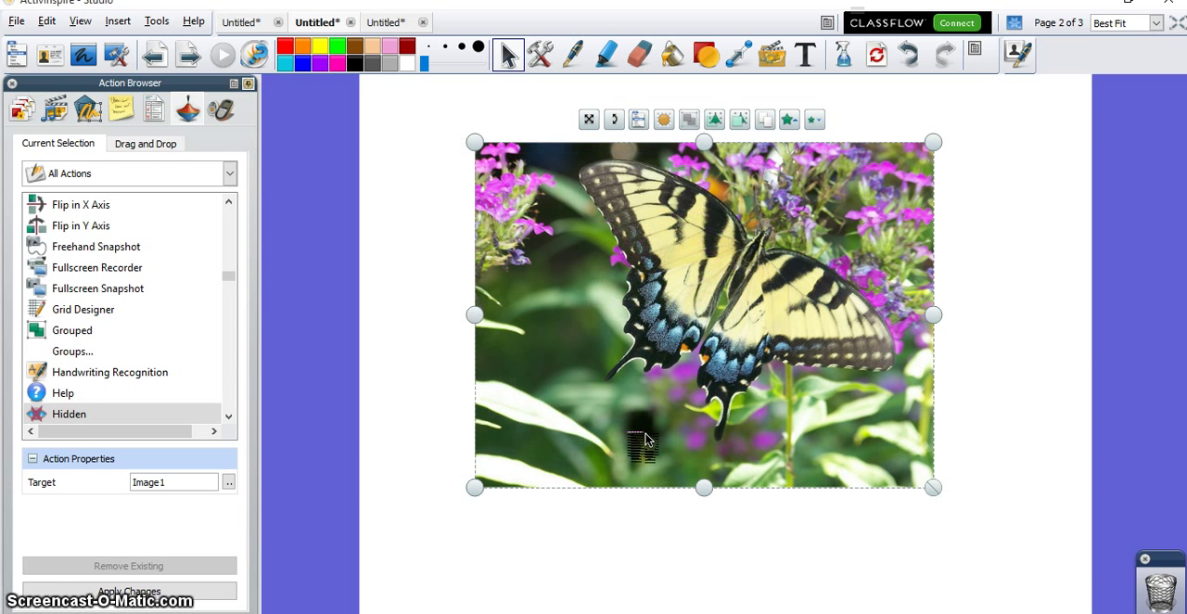
pyautogui.click(156, 587)
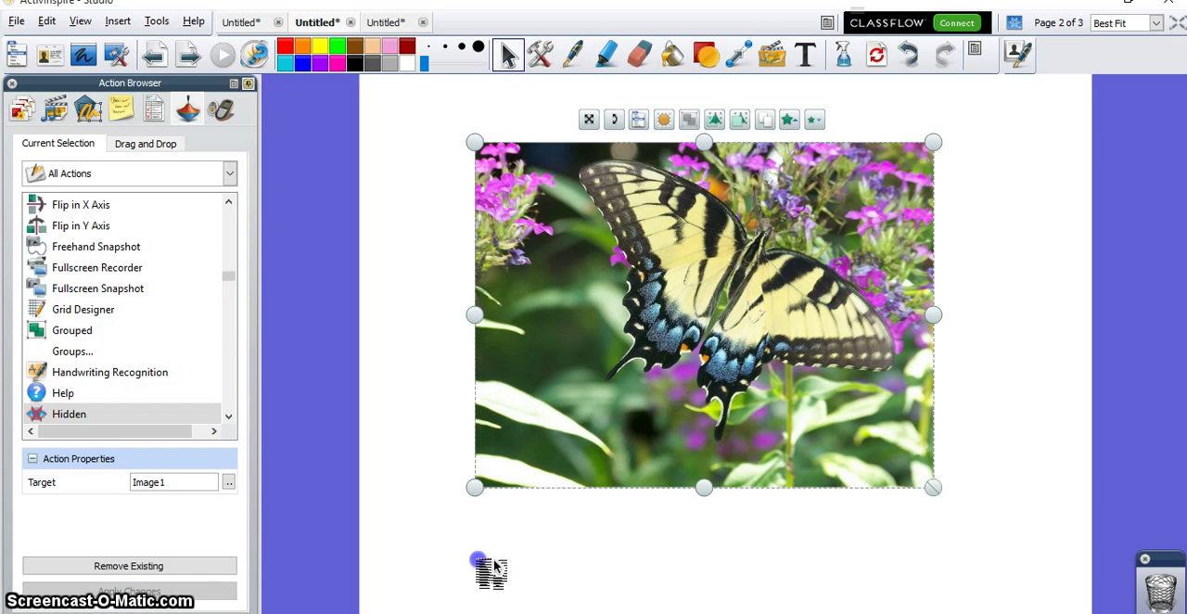
# Step: Test the picture's Hidden action by repeatedly hiding and showing it over the Butterfly caption, leaving the picture shown
pyautogui.click(644, 288)
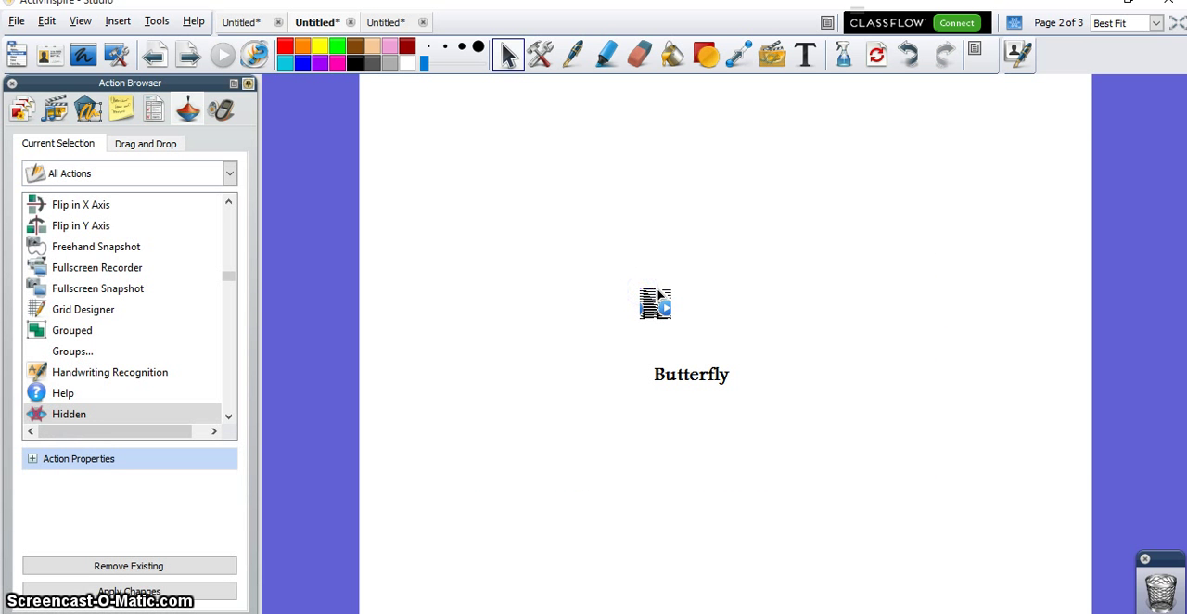
pyautogui.click(658, 293)
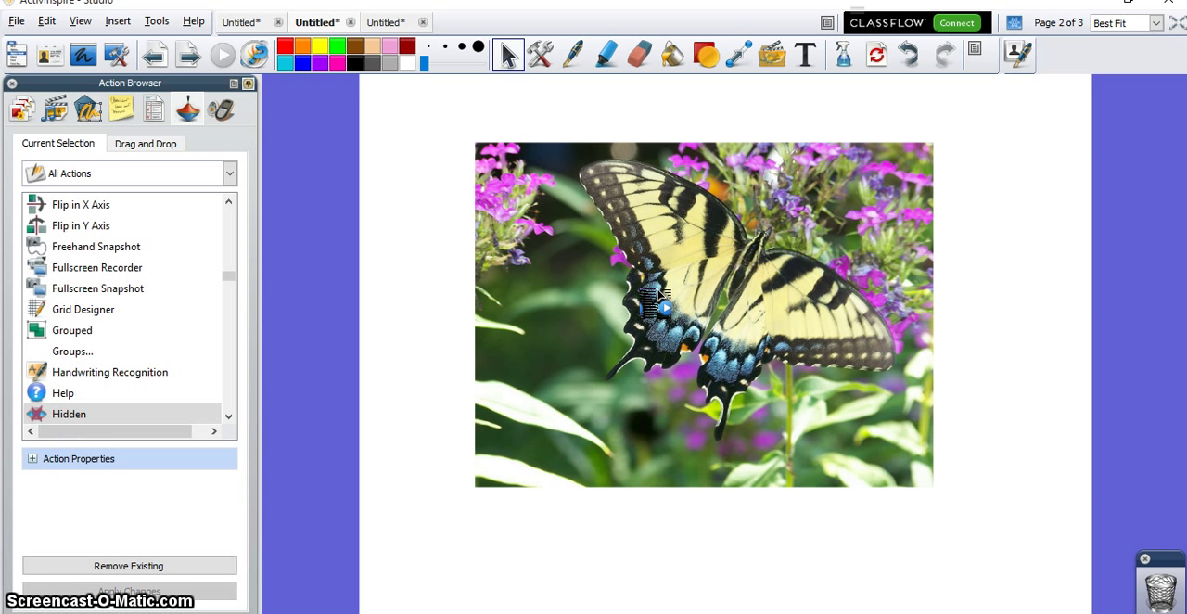
pyautogui.click(643, 292)
pyautogui.click(643, 291)
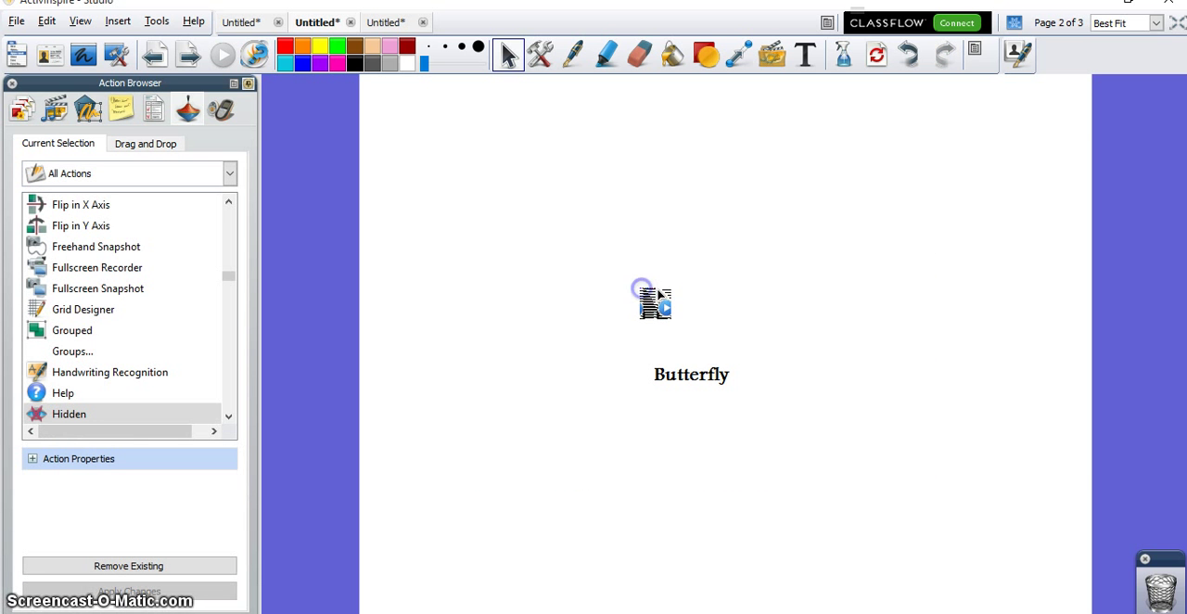
pyautogui.click(644, 292)
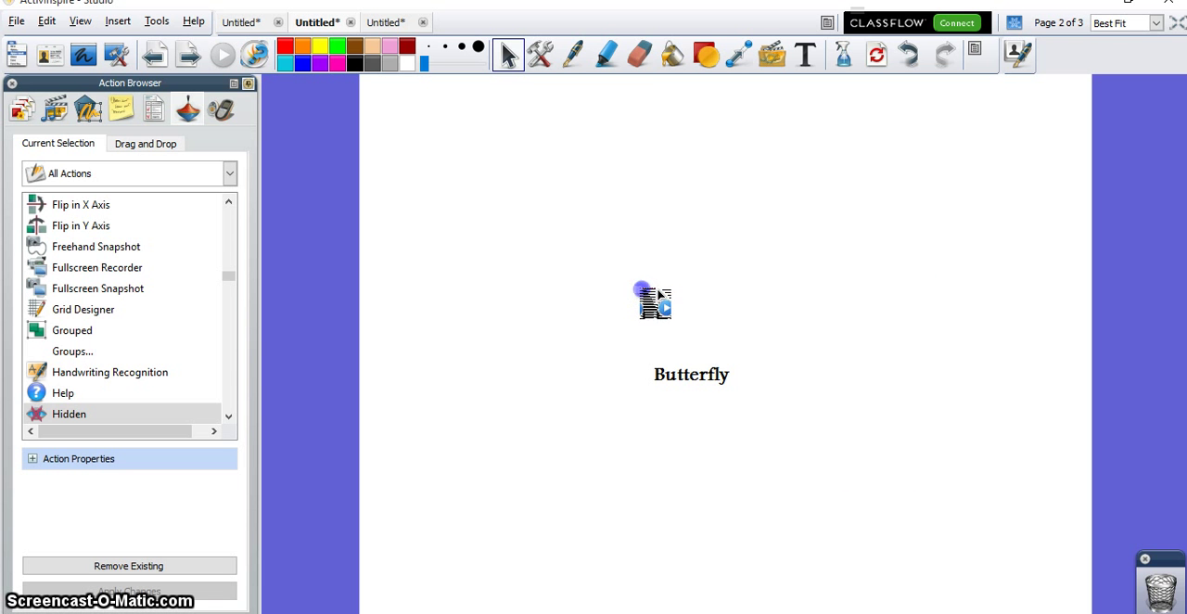
pyautogui.click(644, 291)
pyautogui.click(644, 291)
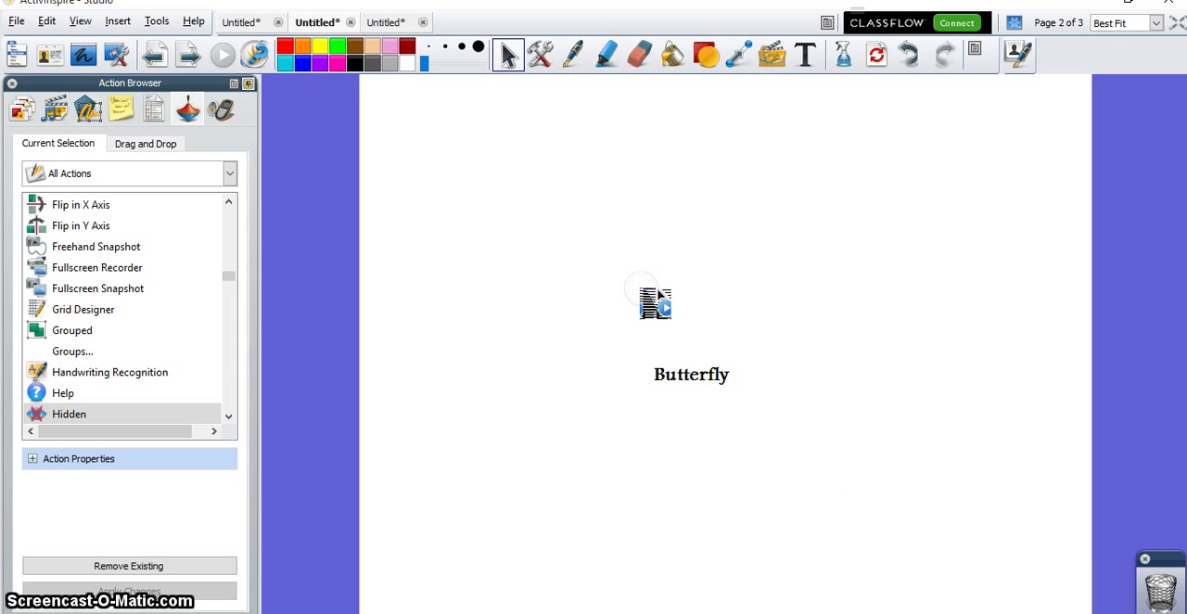
pyautogui.click(642, 291)
pyautogui.click(643, 292)
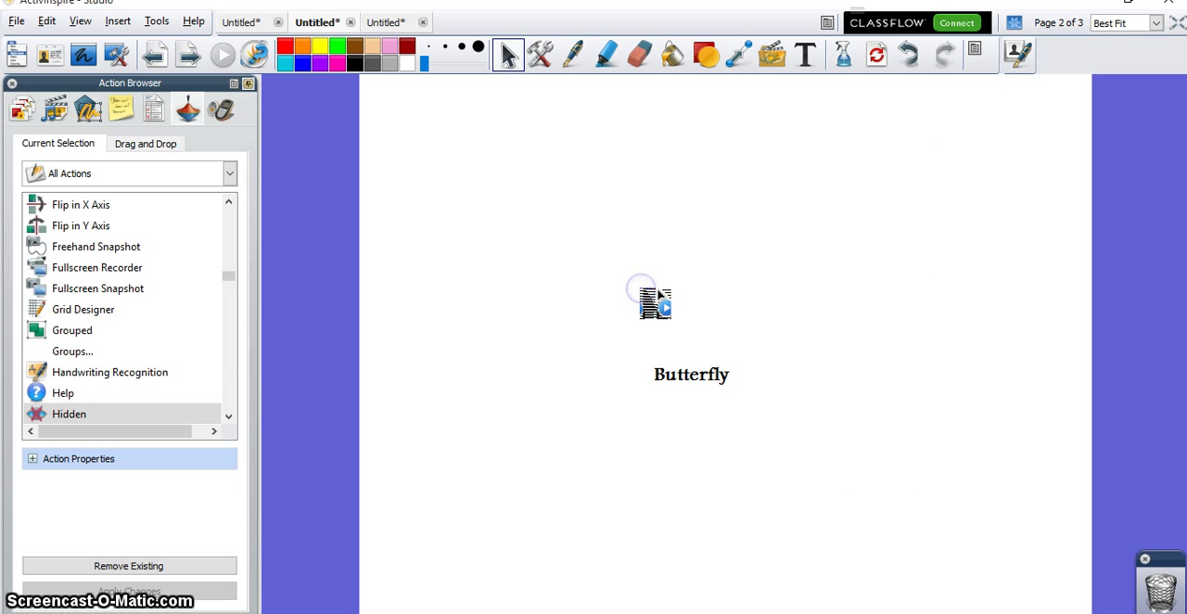
pyautogui.click(657, 292)
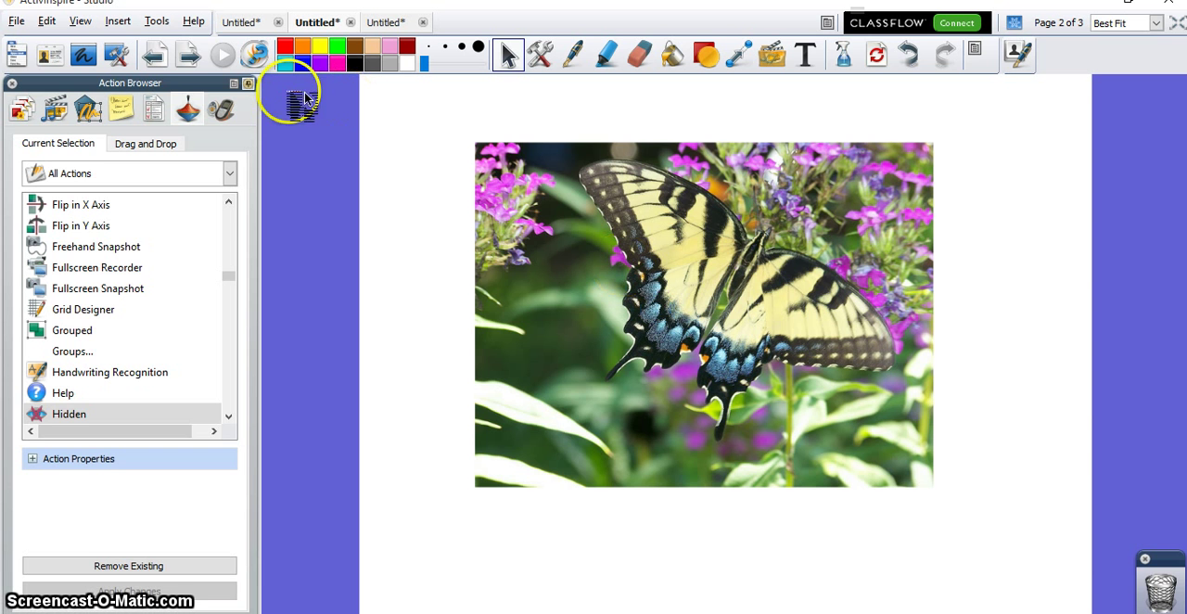
# Step: Go to page 3 and single out each number label around the pentagon in turn, followed by the green check mark
pyautogui.click(193, 56)
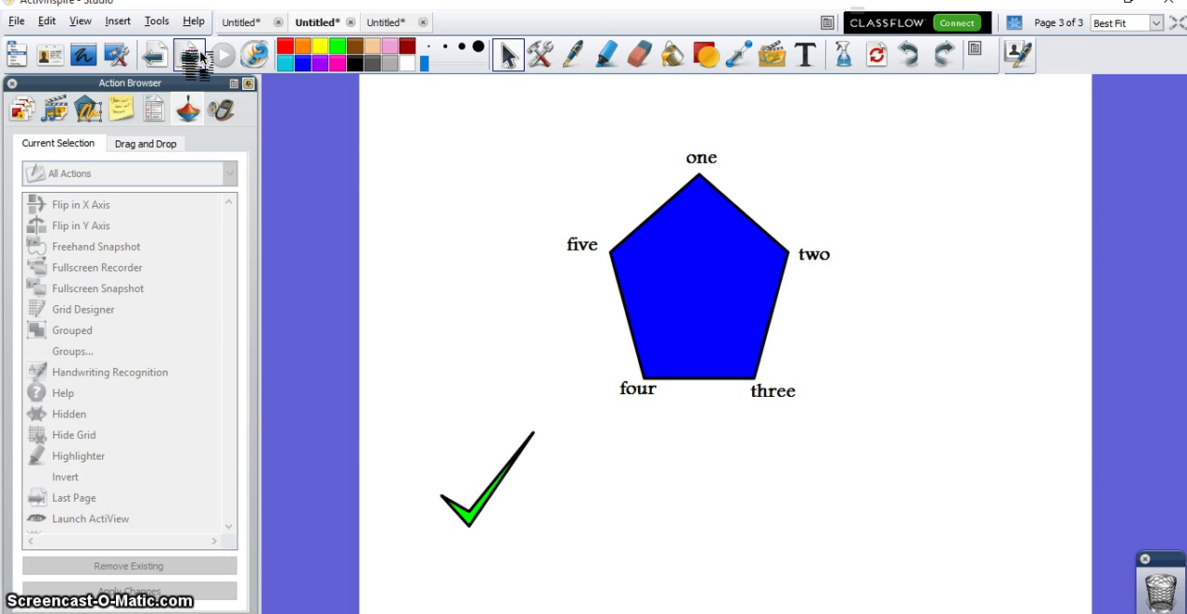
pyautogui.click(702, 156)
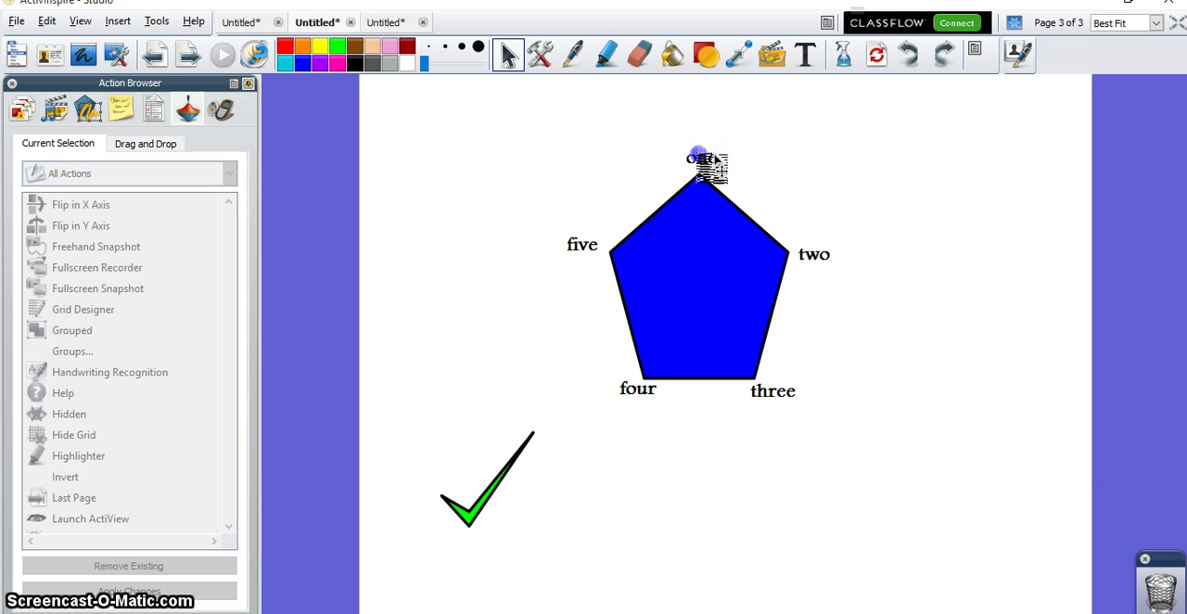
pyautogui.click(816, 252)
pyautogui.click(777, 396)
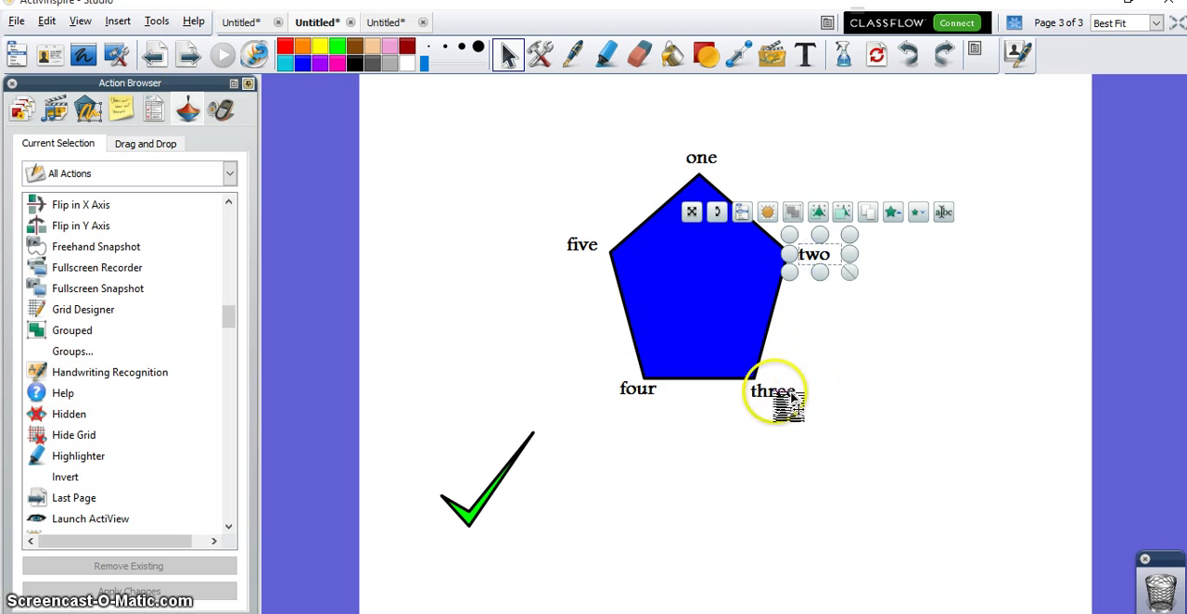
pyautogui.click(645, 399)
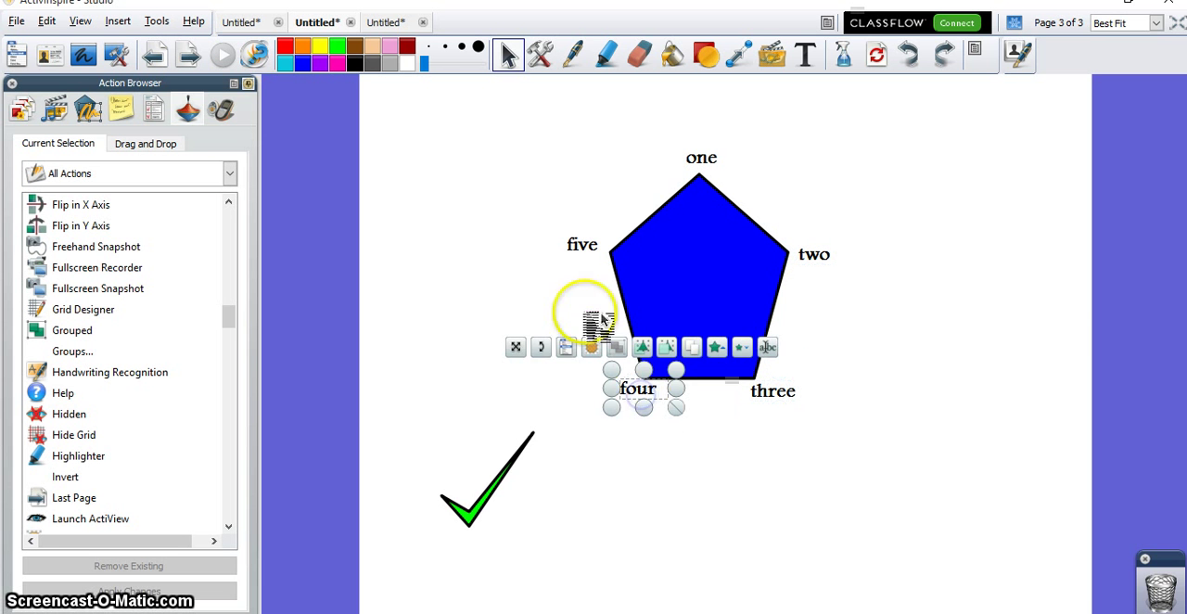
pyautogui.click(586, 248)
pyautogui.click(698, 160)
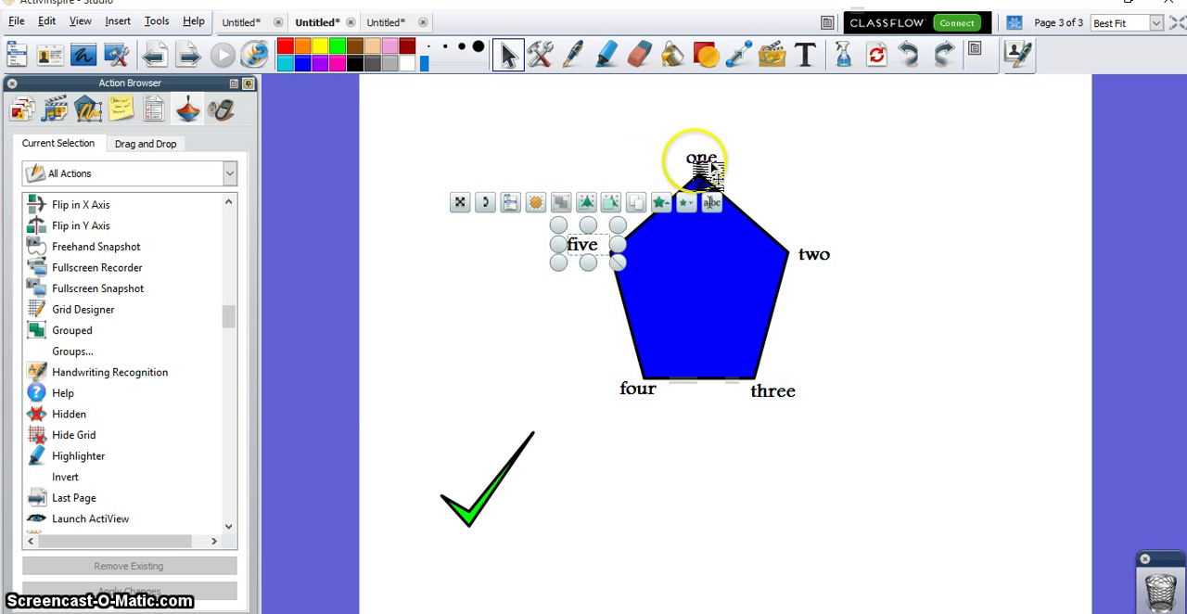
pyautogui.click(473, 510)
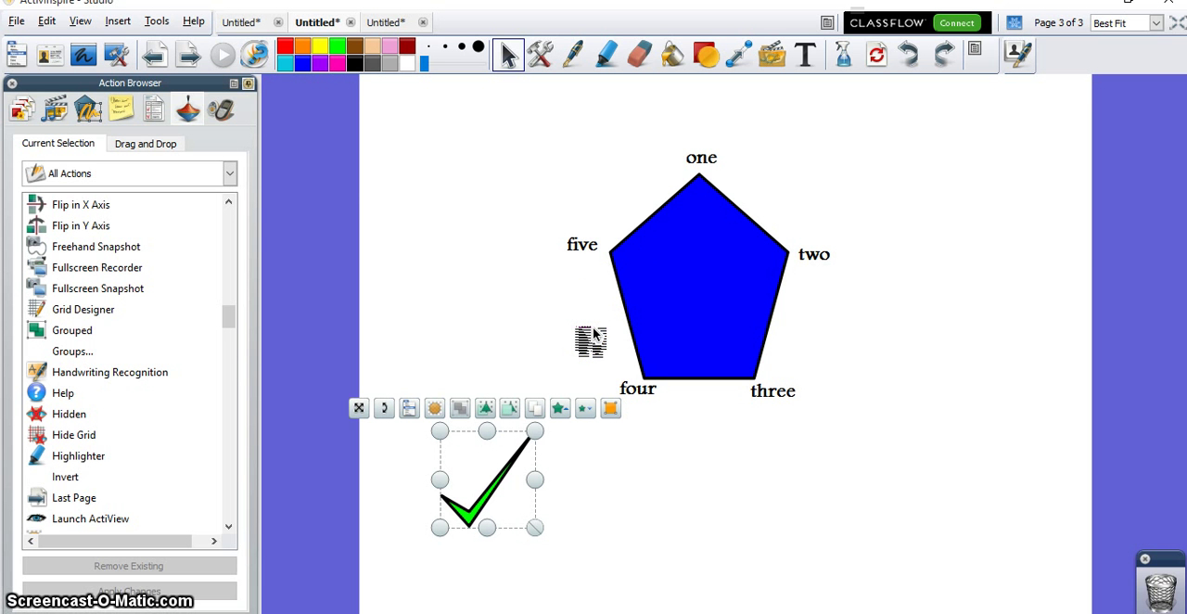
# Step: Select the five number labels around the pentagon together, group them, and clear the selection
pyautogui.click(584, 249)
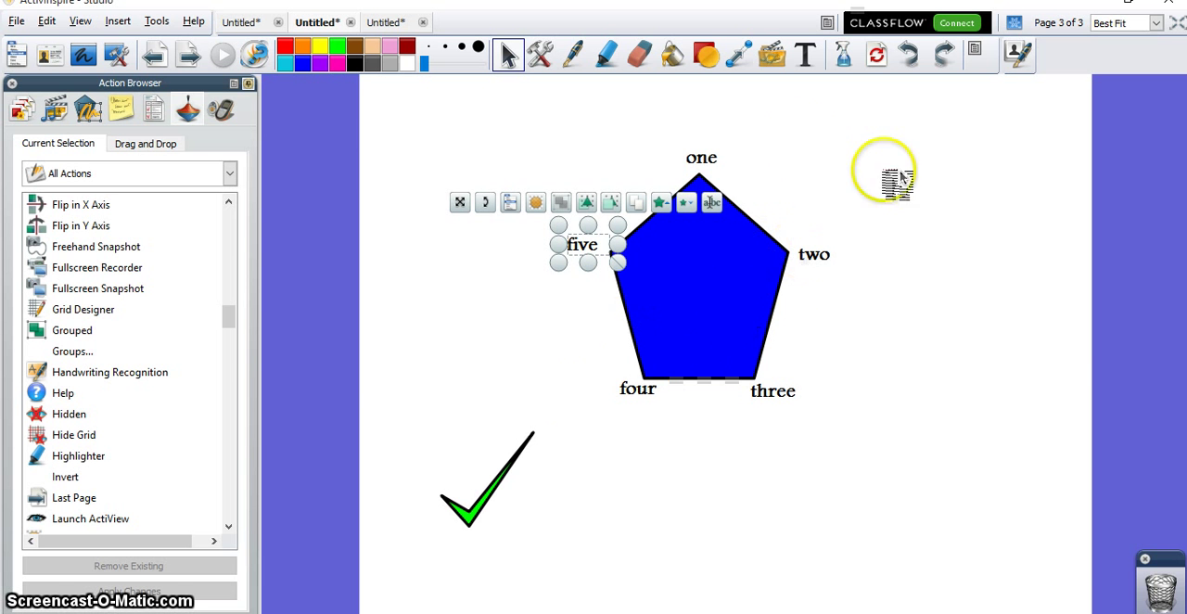
pyautogui.keyDown('ctrl'); pyautogui.click(707, 159); pyautogui.keyUp('ctrl')
pyautogui.keyDown('ctrl'); pyautogui.click(825, 239); pyautogui.keyUp('ctrl')
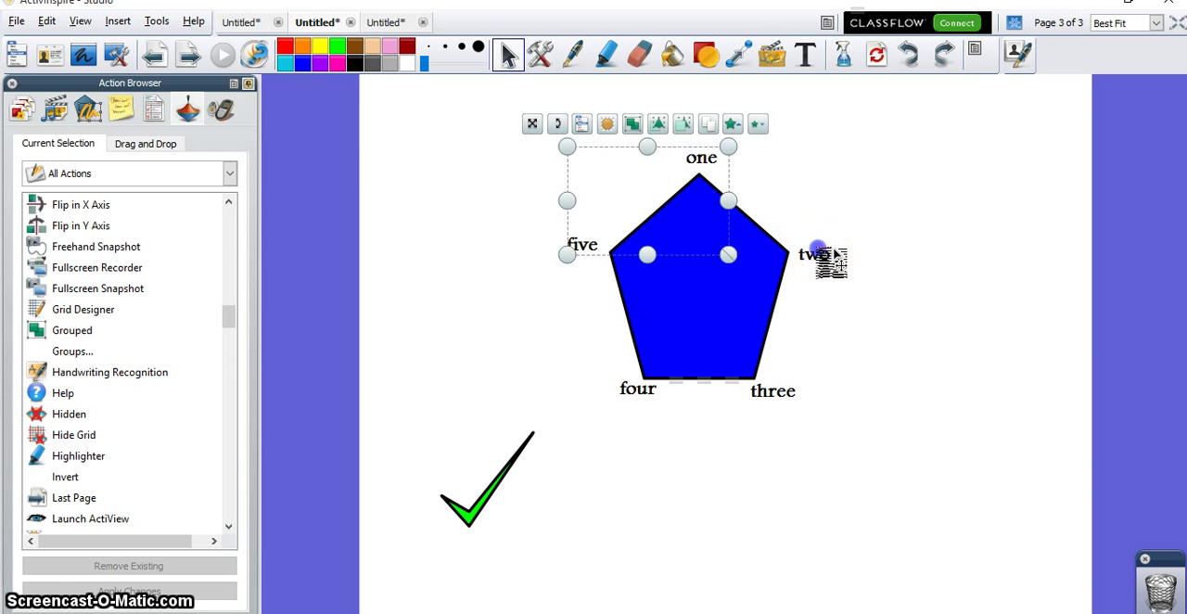
pyautogui.keyDown('ctrl'); pyautogui.click(774, 397); pyautogui.keyUp('ctrl')
pyautogui.keyDown('ctrl'); pyautogui.click(661, 397); pyautogui.keyUp('ctrl')
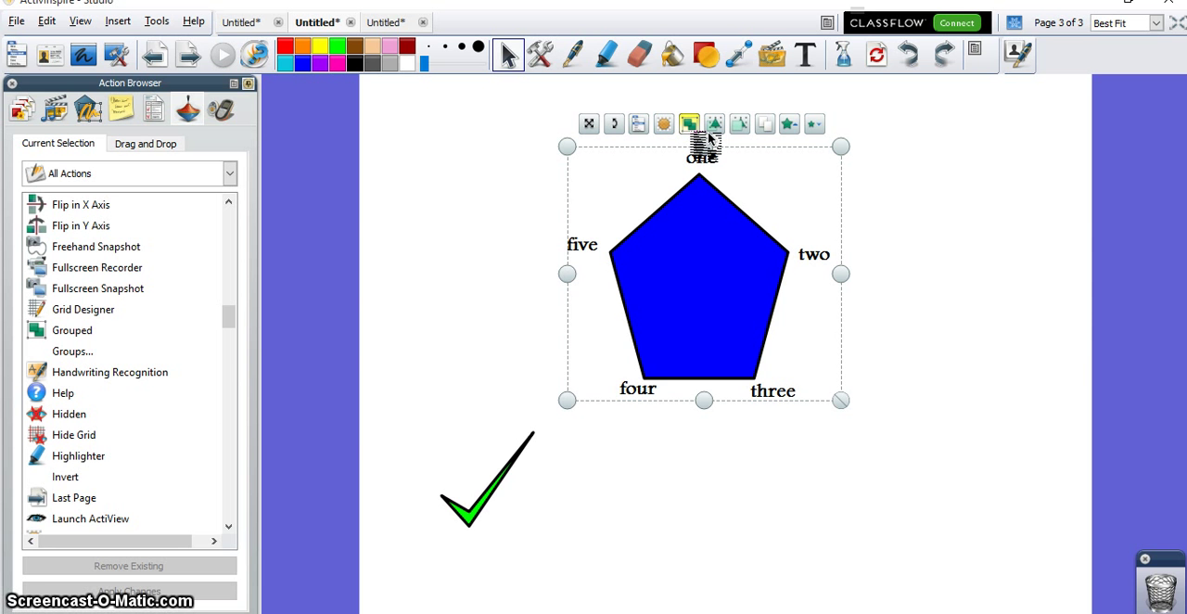
pyautogui.click(913, 234)
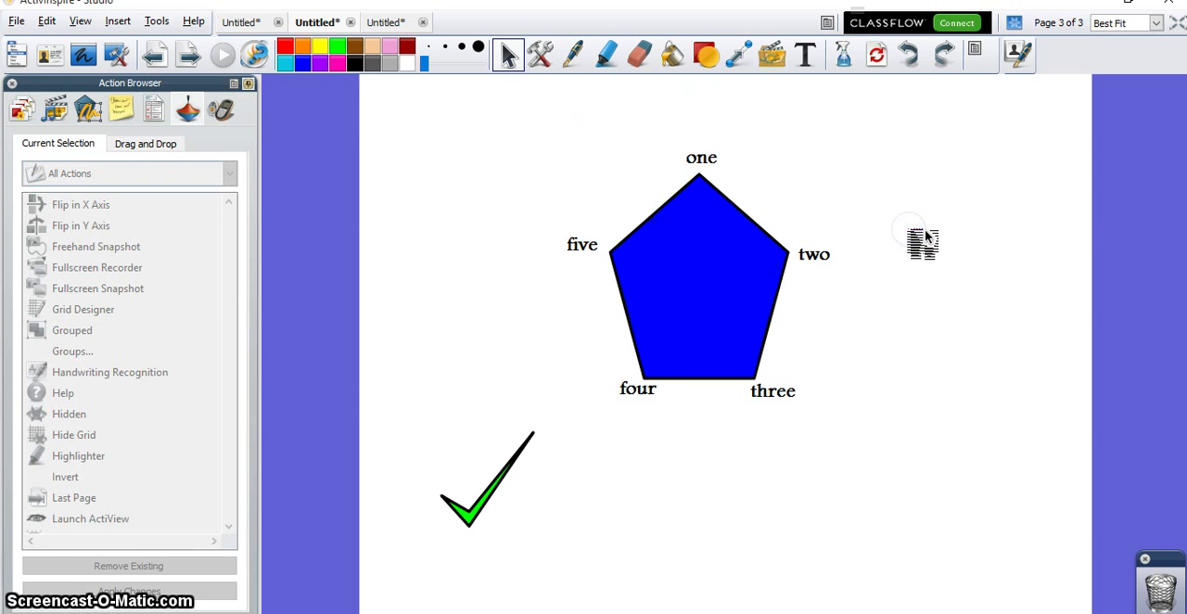
# Step: Apply a Hidden action to the green check mark with the label group 1 as its target
pyautogui.click(471, 522)
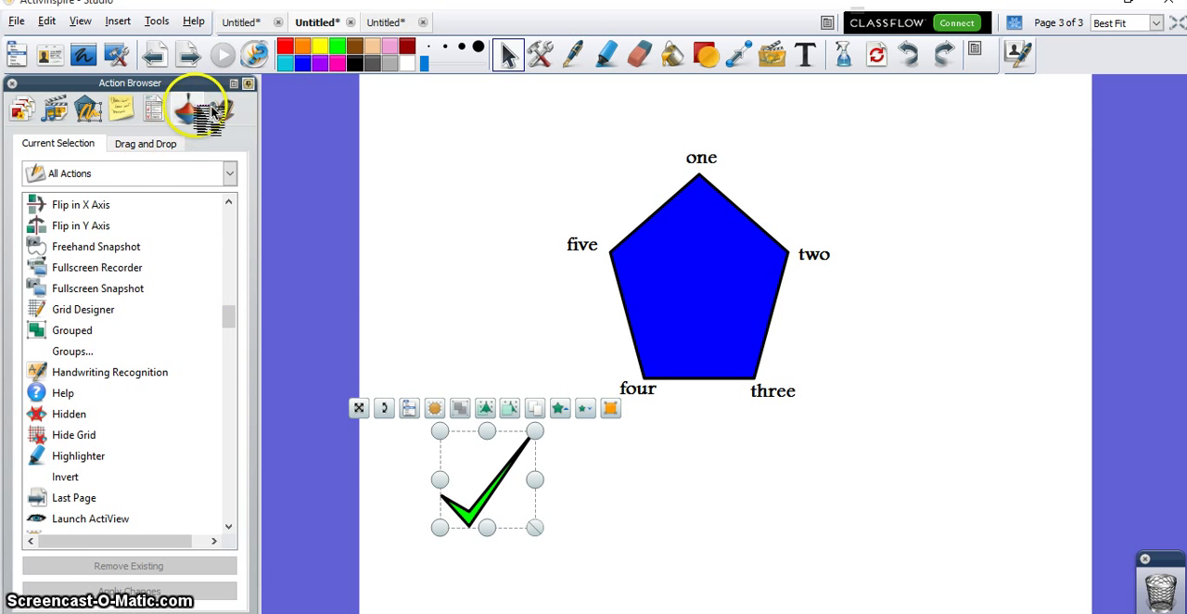
pyautogui.click(81, 416)
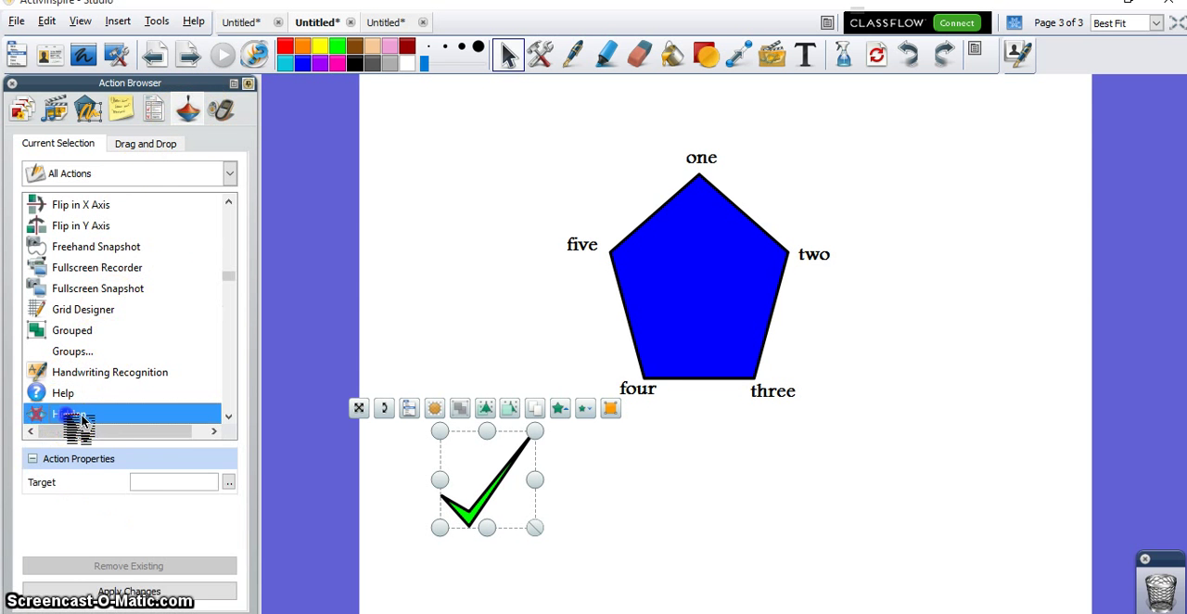
pyautogui.click(229, 482)
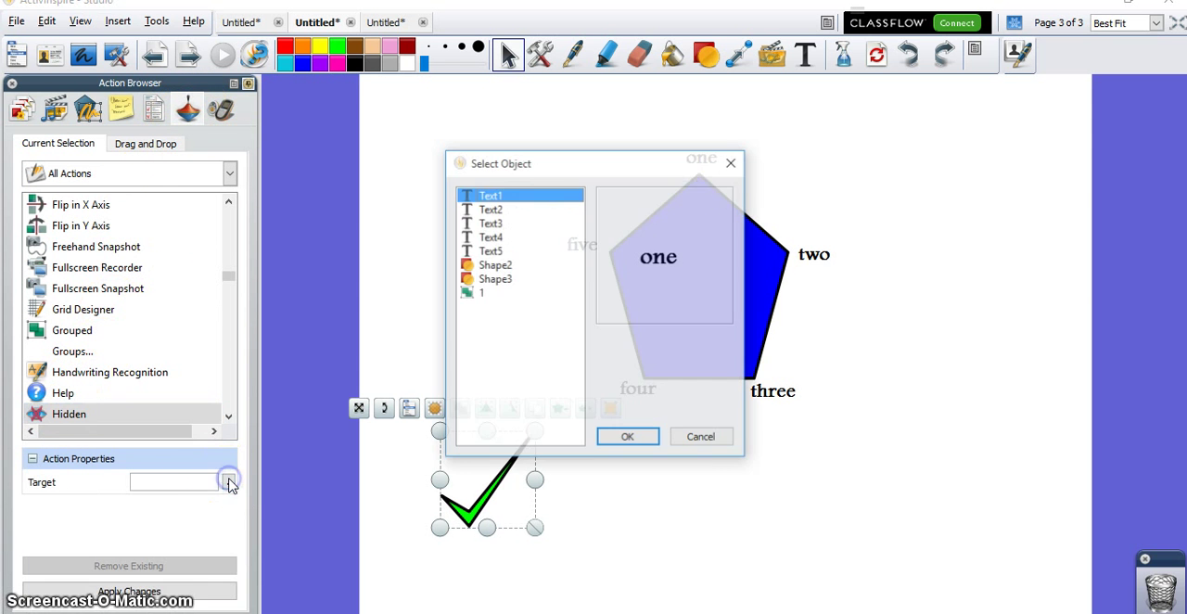
pyautogui.click(478, 294)
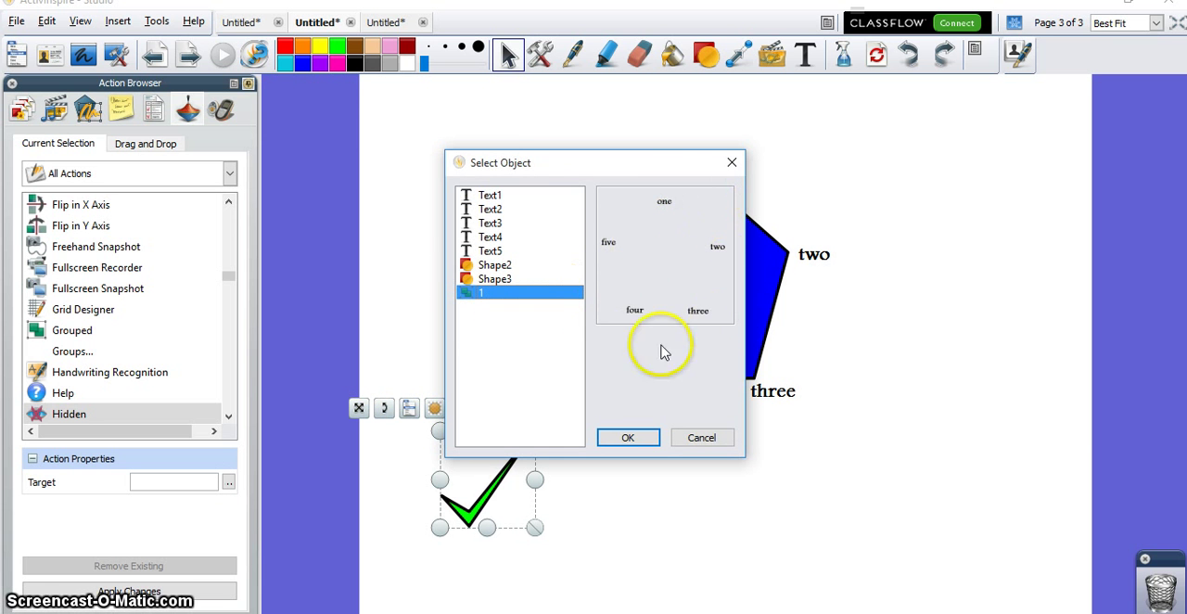
pyautogui.click(629, 436)
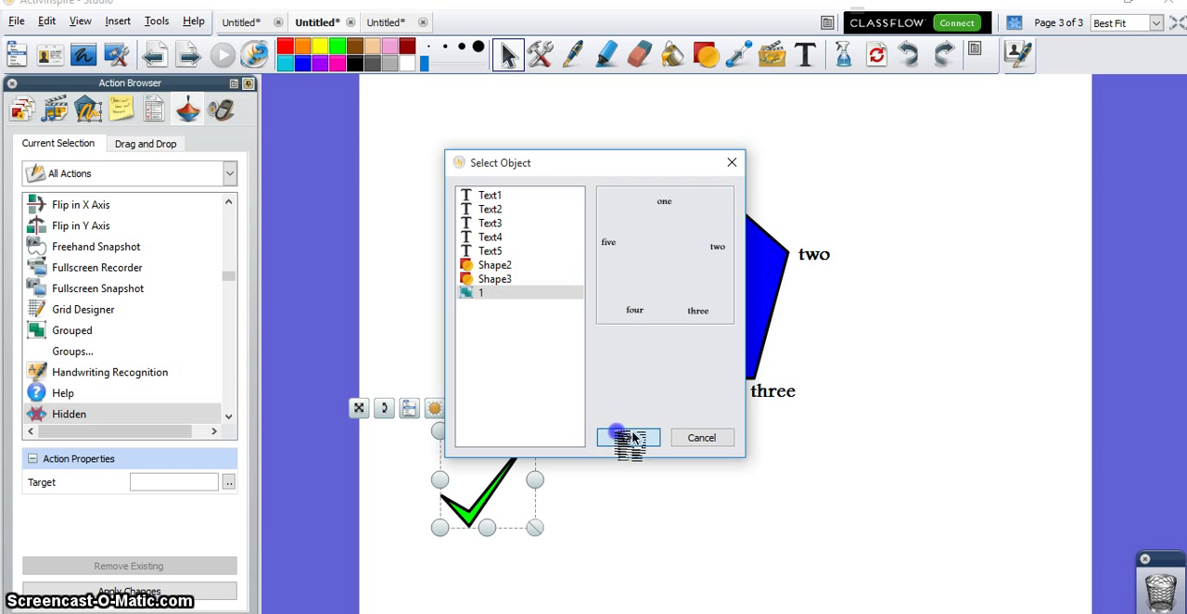
pyautogui.click(172, 591)
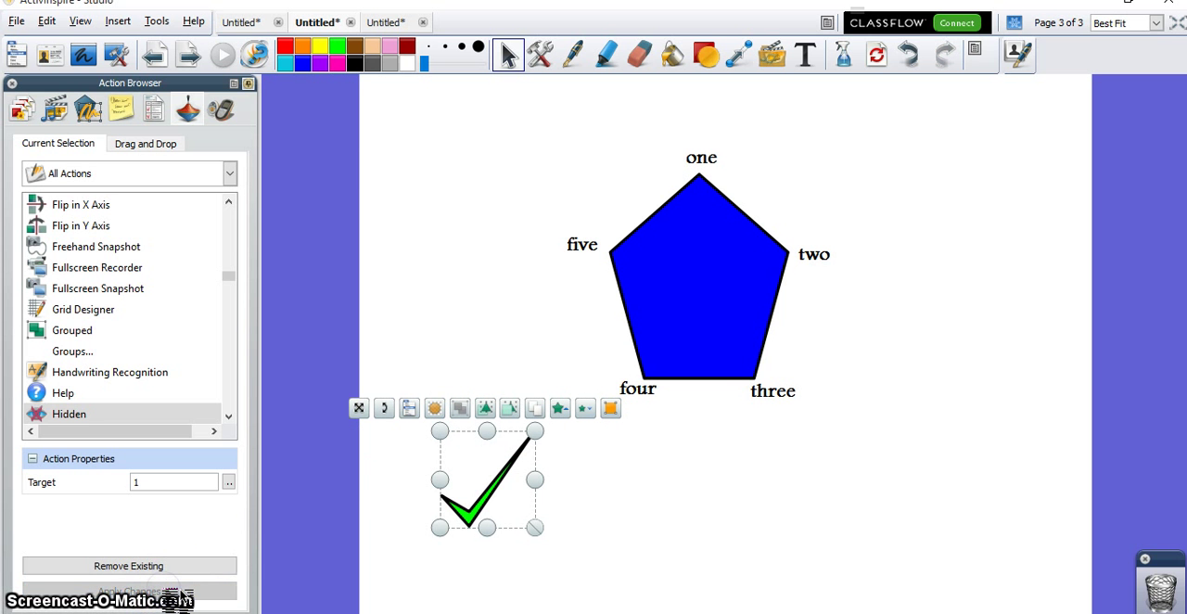
# Step: Deselect the check mark and test its action by repeatedly hiding and showing the grouped number labels
pyautogui.click(686, 510)
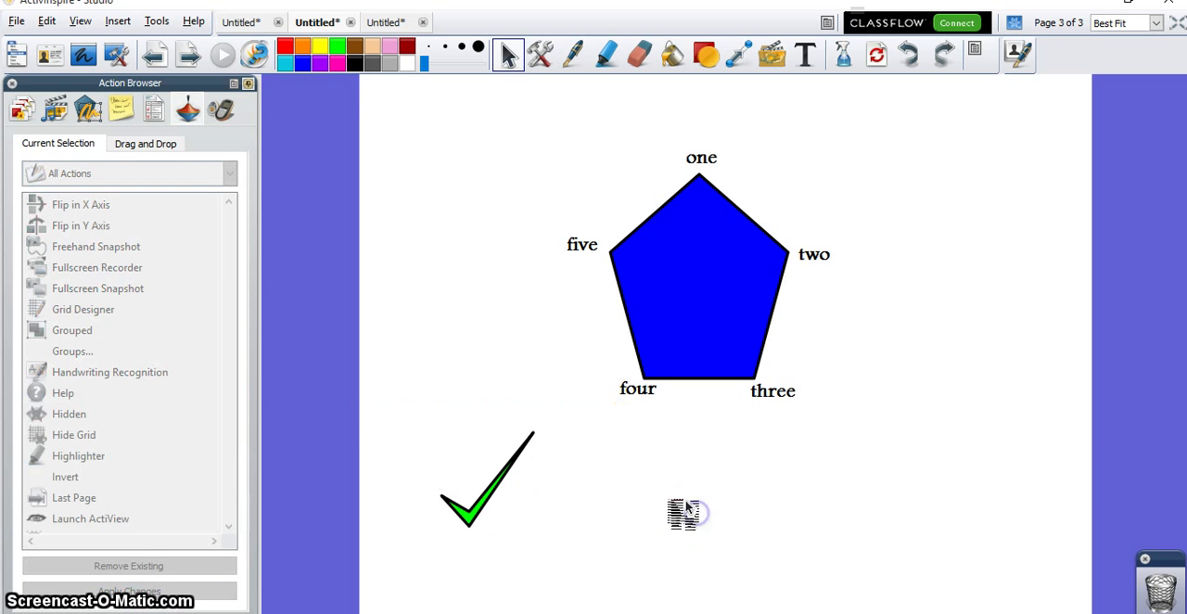
pyautogui.click(469, 505)
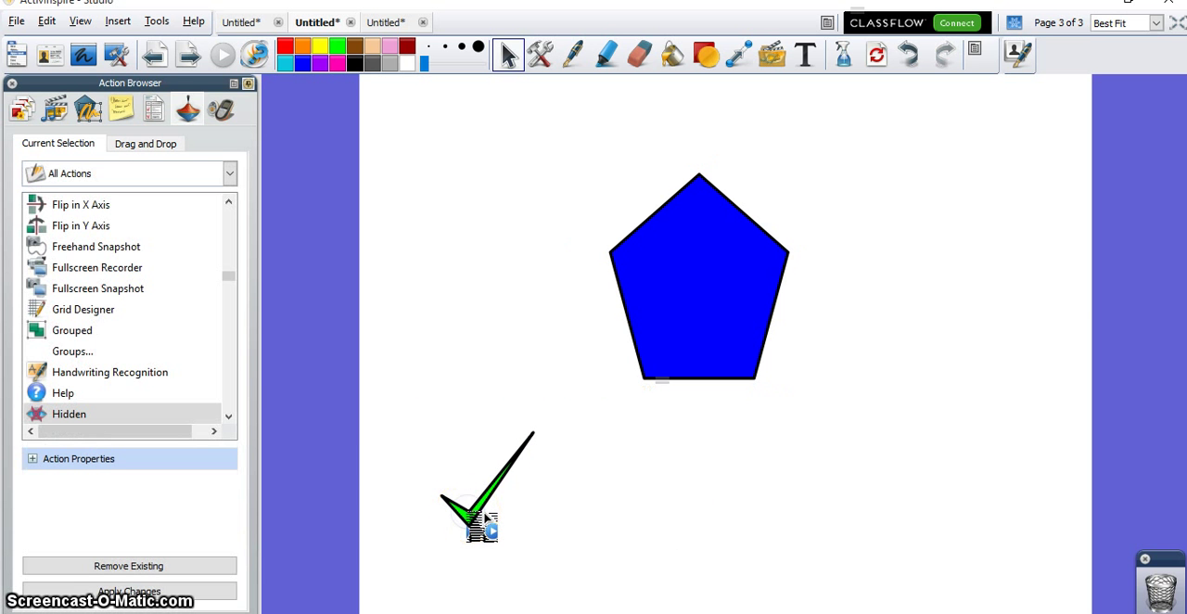
pyautogui.click(485, 516)
pyautogui.click(485, 516)
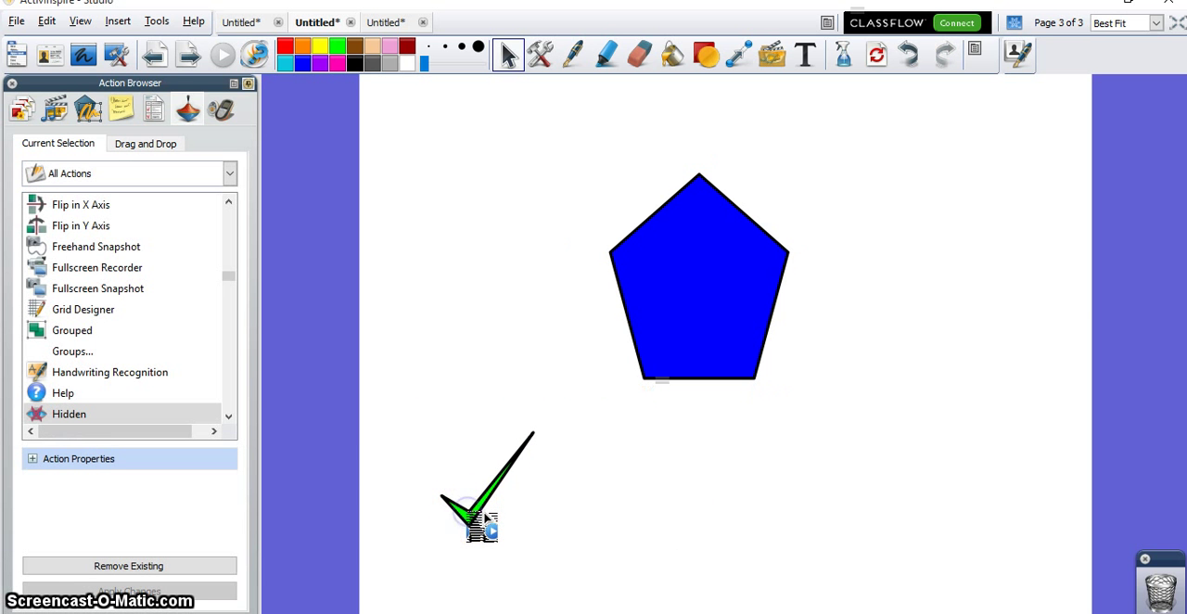
pyautogui.click(485, 516)
pyautogui.click(485, 515)
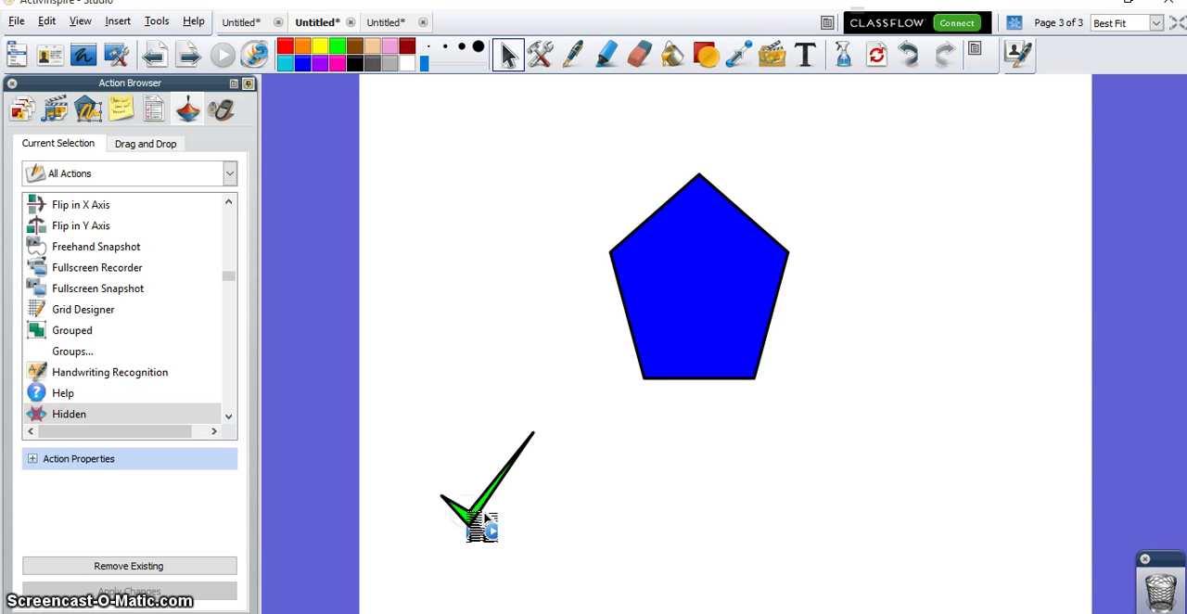
pyautogui.click(485, 516)
pyautogui.click(485, 515)
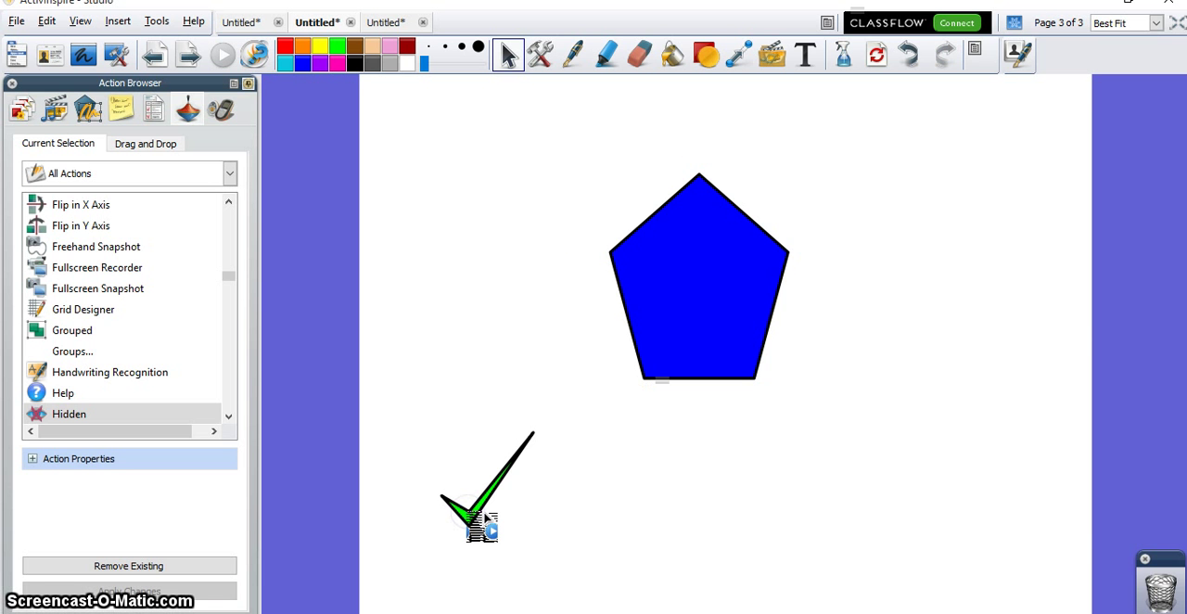
pyautogui.click(486, 516)
pyautogui.click(485, 516)
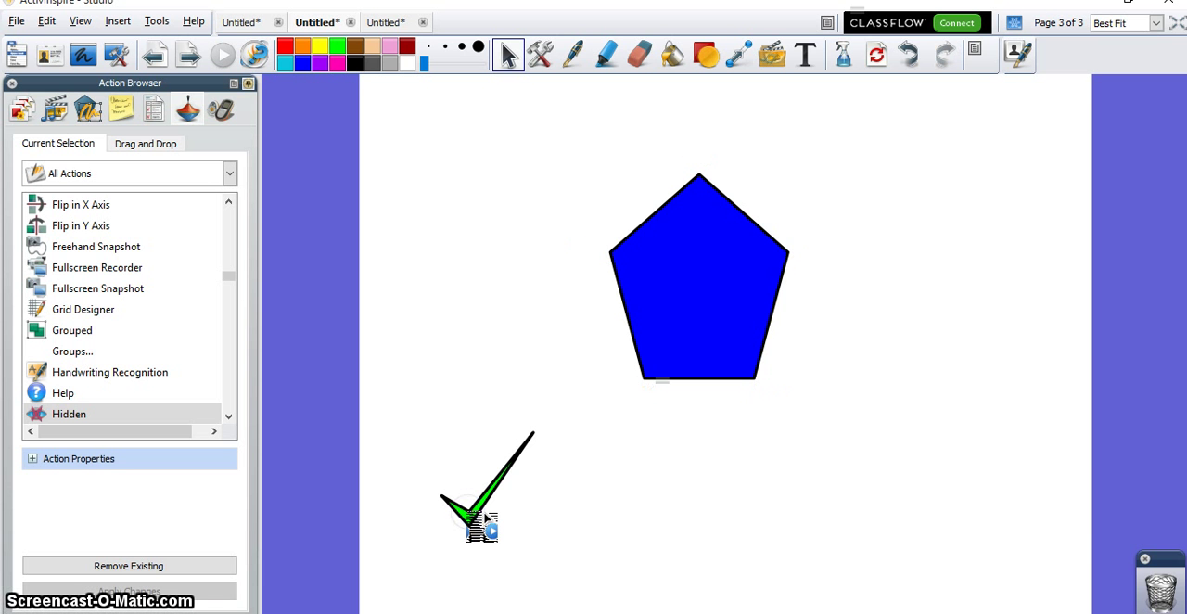
pyautogui.click(485, 516)
pyautogui.click(485, 516)
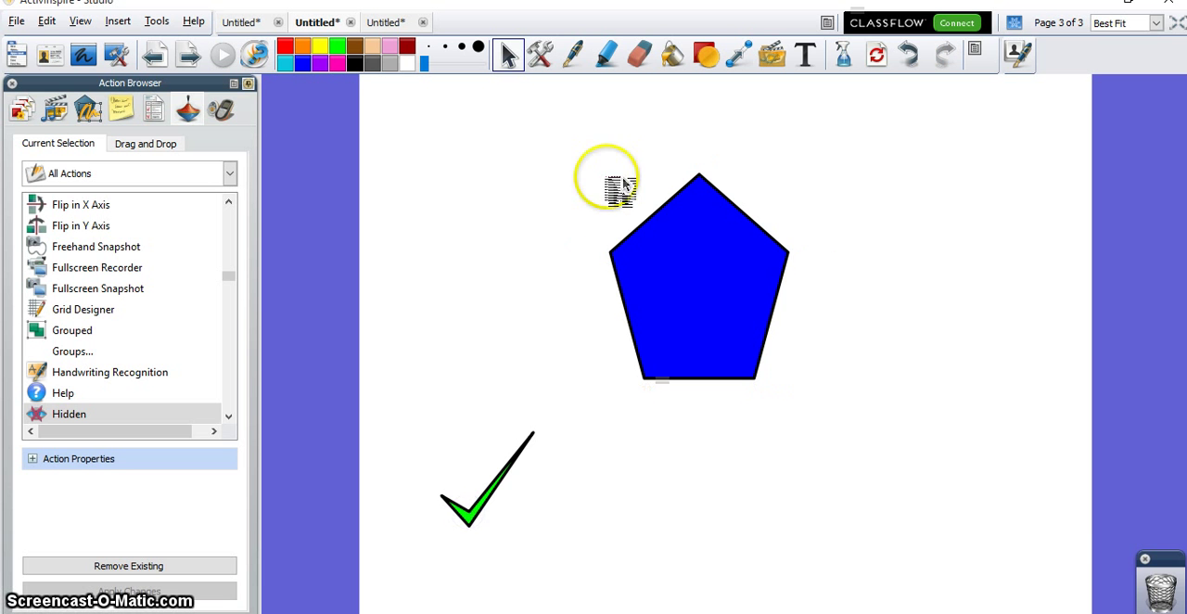
# Step: Switch to the agenda flipchart, reveal its first two topics, and return to the pentagon flipchart
pyautogui.click(244, 22)
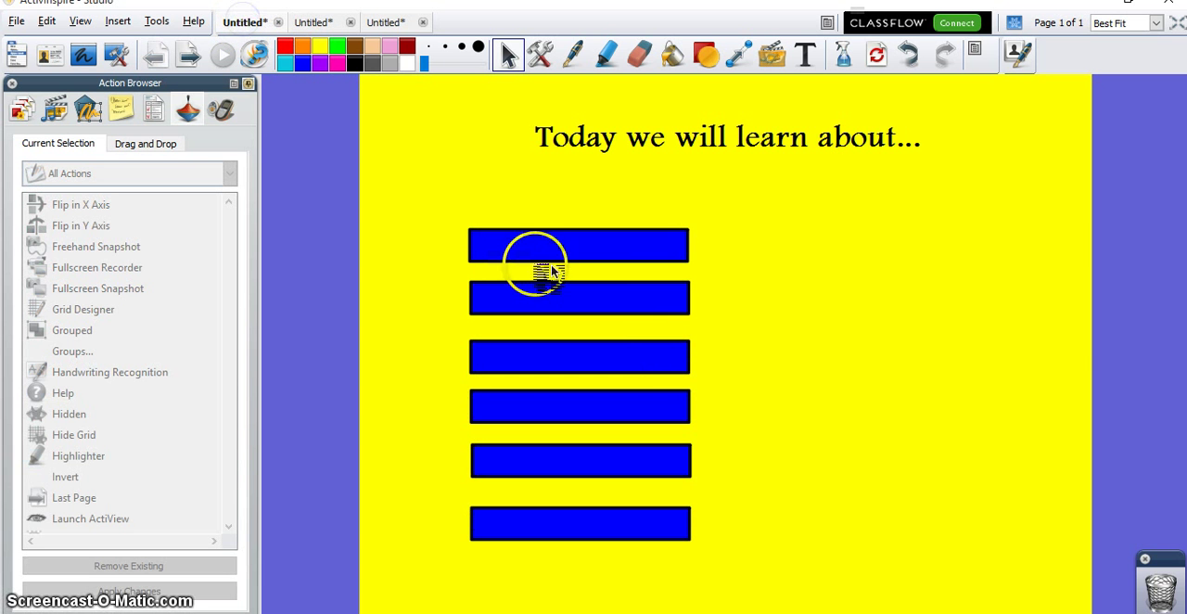
pyautogui.click(545, 251)
pyautogui.click(547, 299)
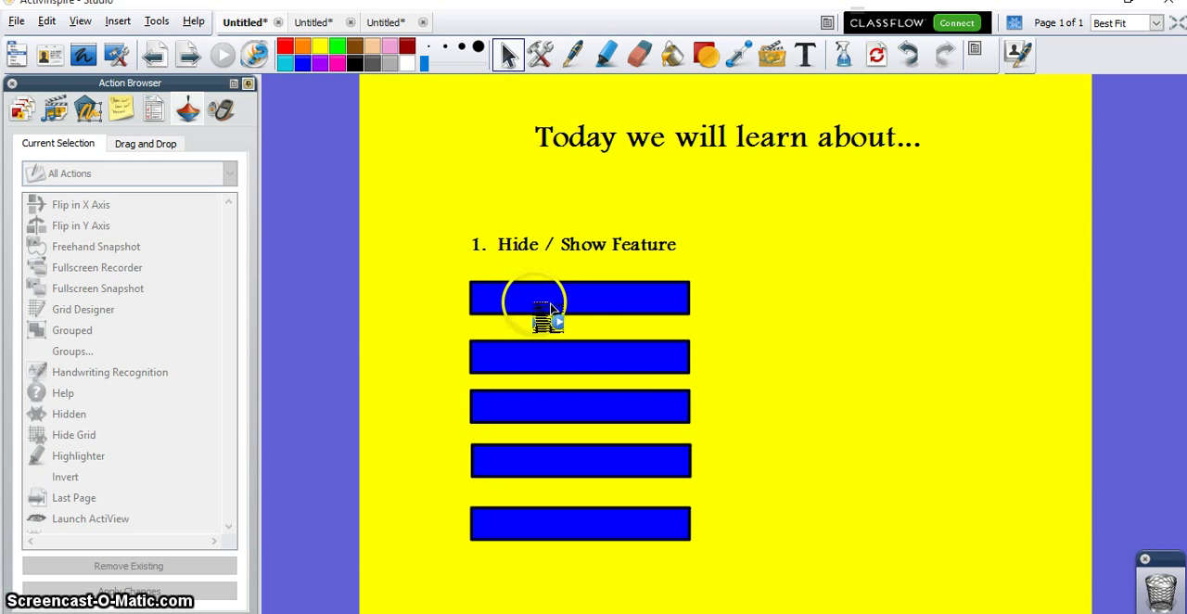
pyautogui.click(318, 22)
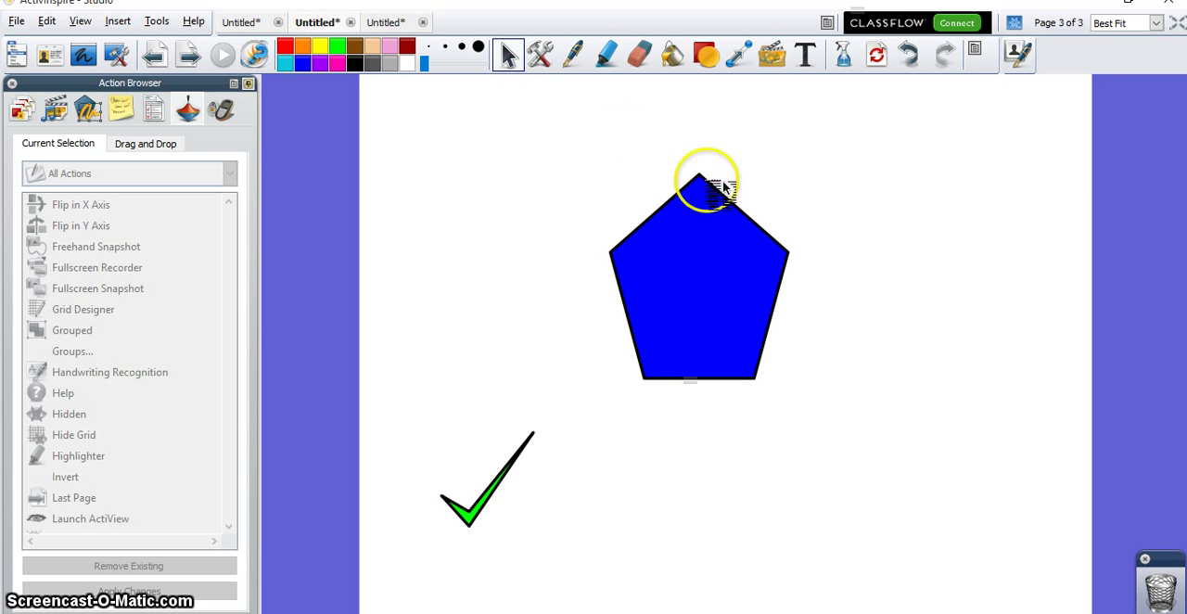
# Step: Try selecting the blue pentagon, then move the green check mark slightly up and to the right
pyautogui.click(736, 242)
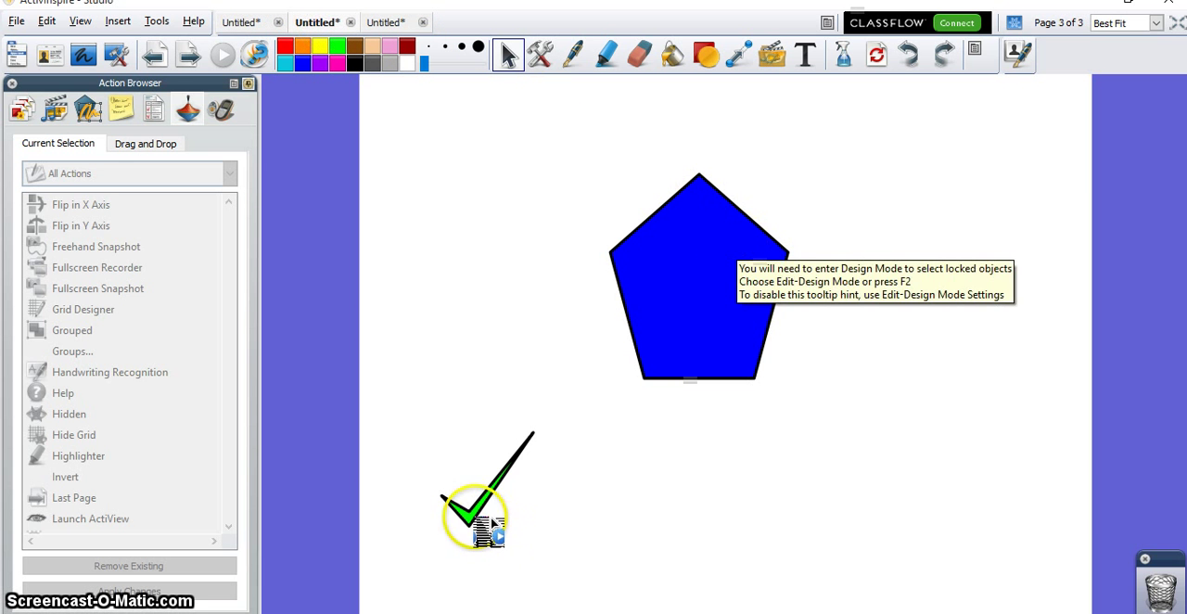
pyautogui.click(474, 516)
pyautogui.moveTo(490, 529); pyautogui.dragTo(511, 498)
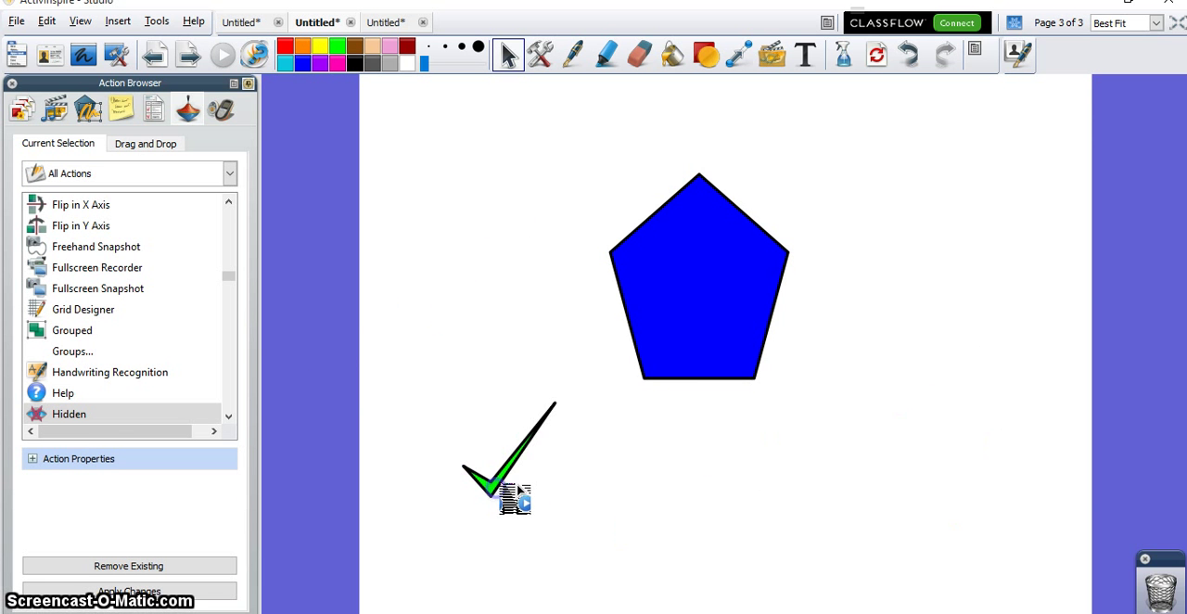
# Step: Enter design mode, lock the green check mark in place, clear the selection, and leave design mode
pyautogui.click(1015, 24)
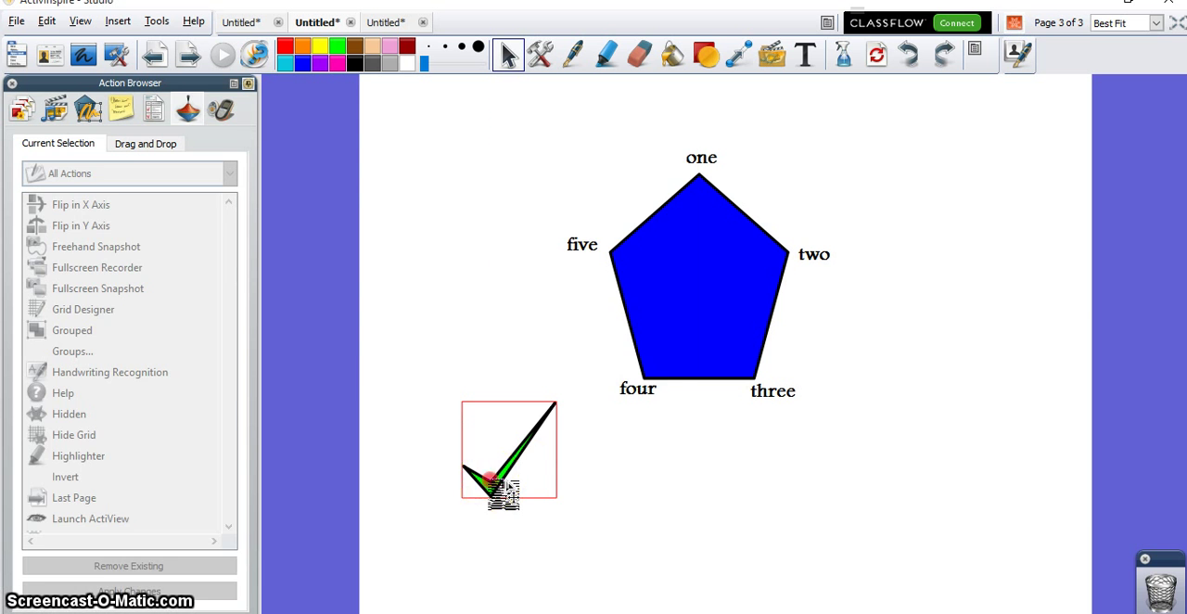
pyautogui.rightClick(502, 476)
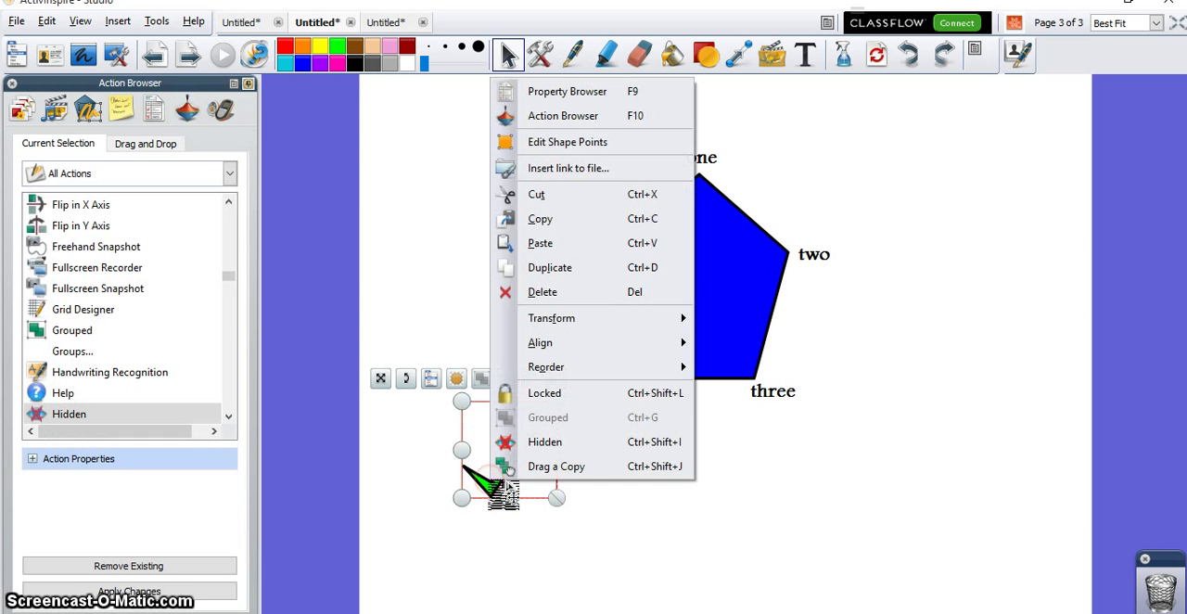
pyautogui.click(568, 395)
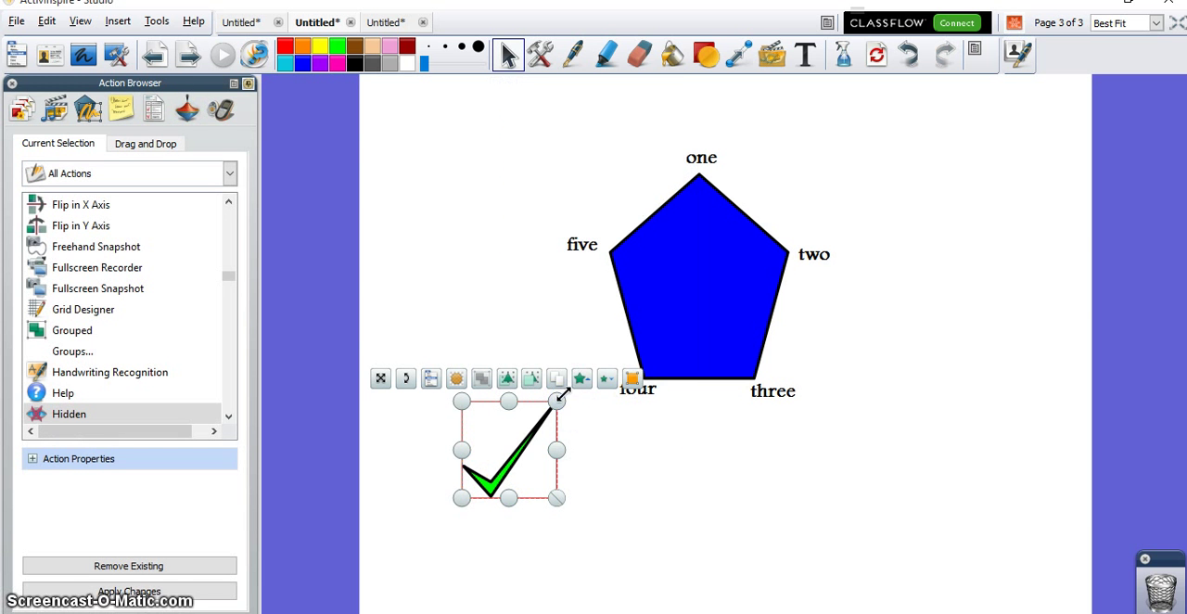
pyautogui.click(634, 473)
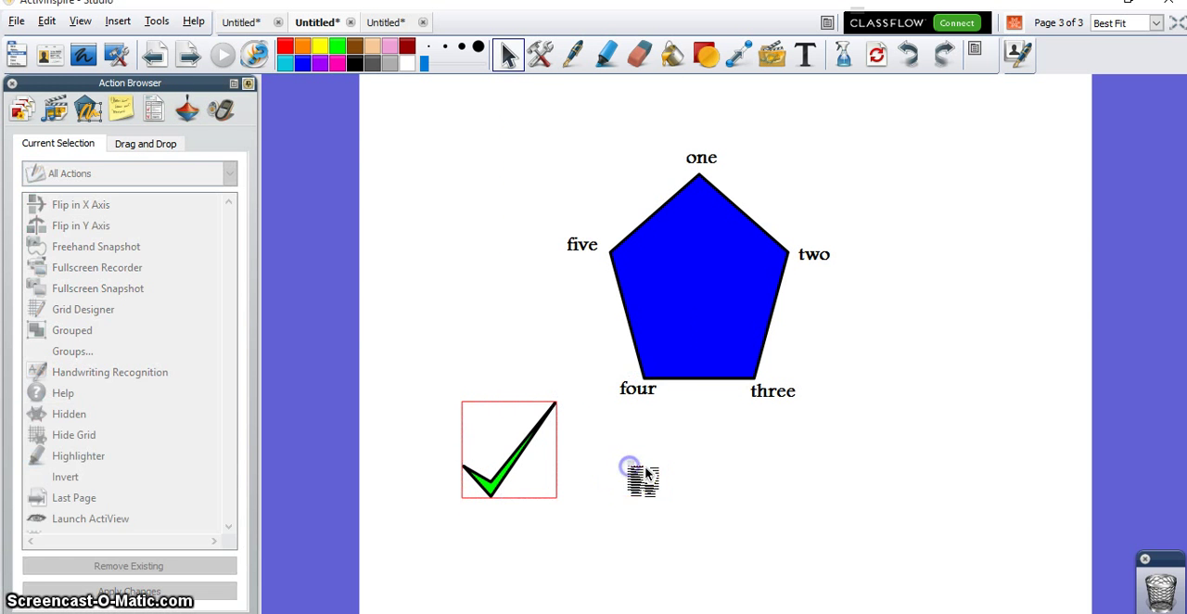
pyautogui.click(1013, 23)
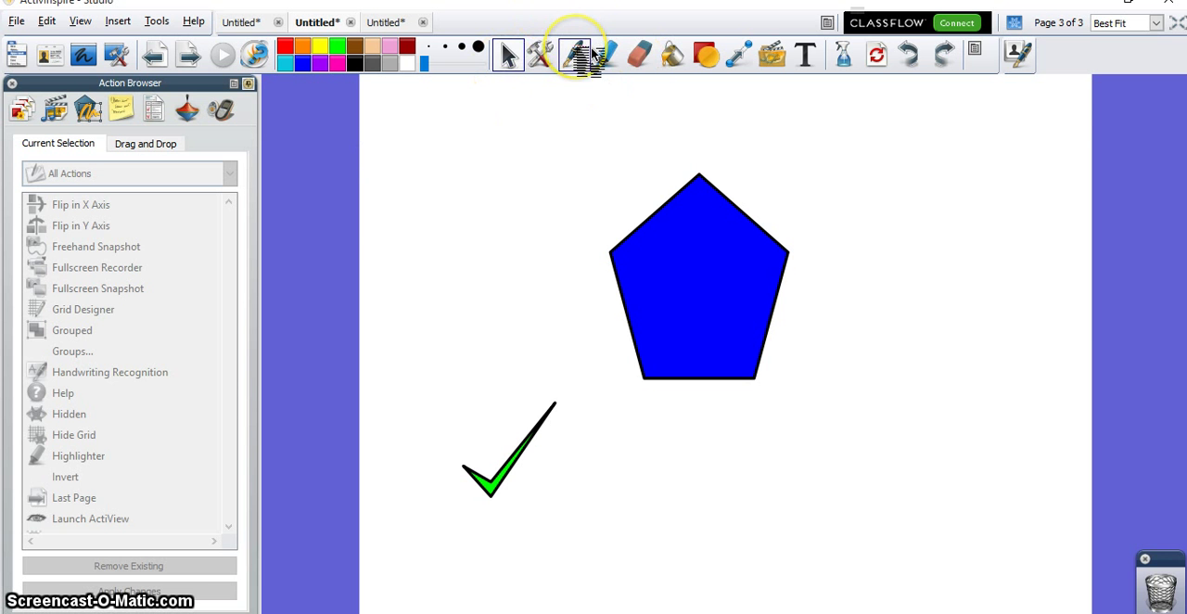
# Step: Go back to page 2 and test the butterfly picture by nudging it, then hiding and showing it
pyautogui.click(173, 58)
pyautogui.moveTo(690, 327); pyautogui.dragTo(686, 301)
pyautogui.click(687, 292)
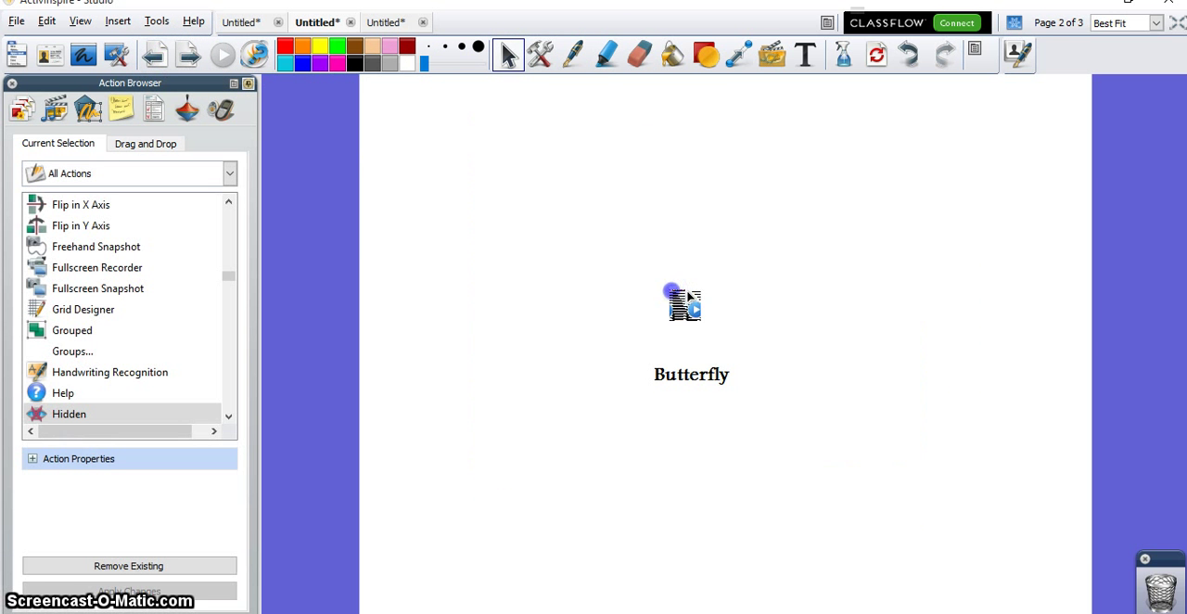
pyautogui.click(687, 295)
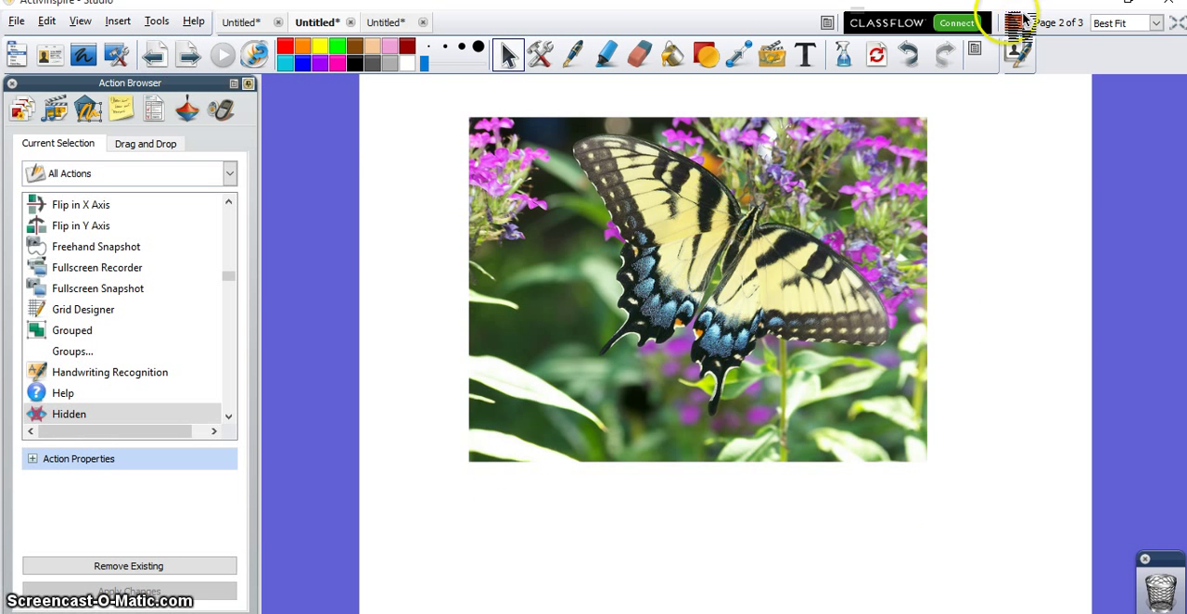
# Step: Lock the butterfly picture in design mode, leave design mode, and test hiding and showing the picture
pyautogui.click(890, 206)
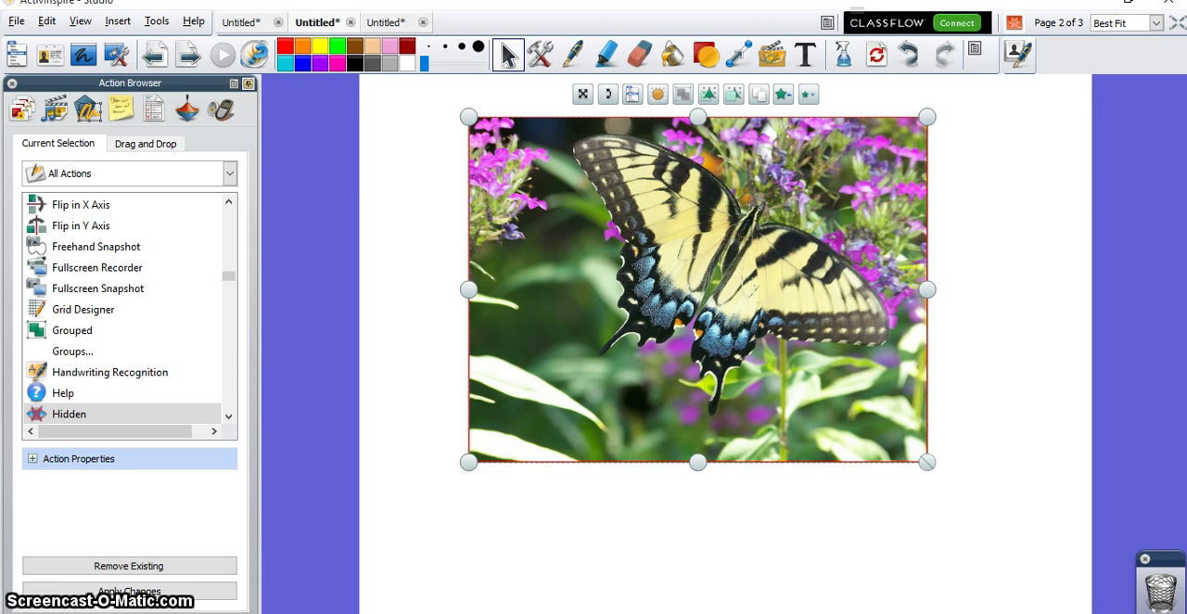
pyautogui.click(1013, 23)
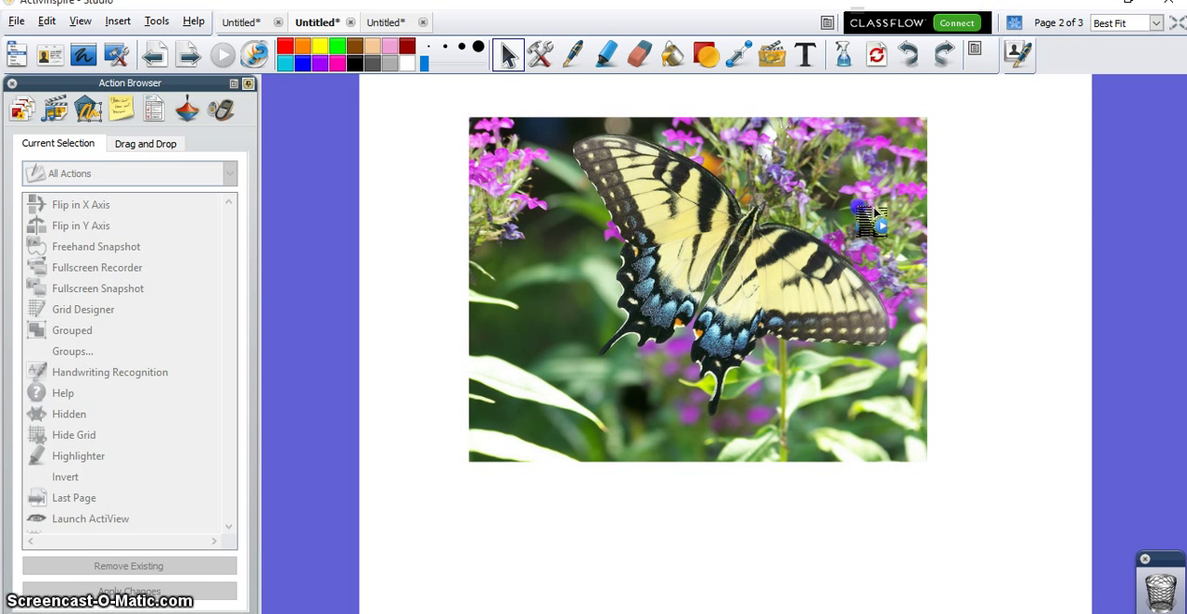
pyautogui.click(688, 342)
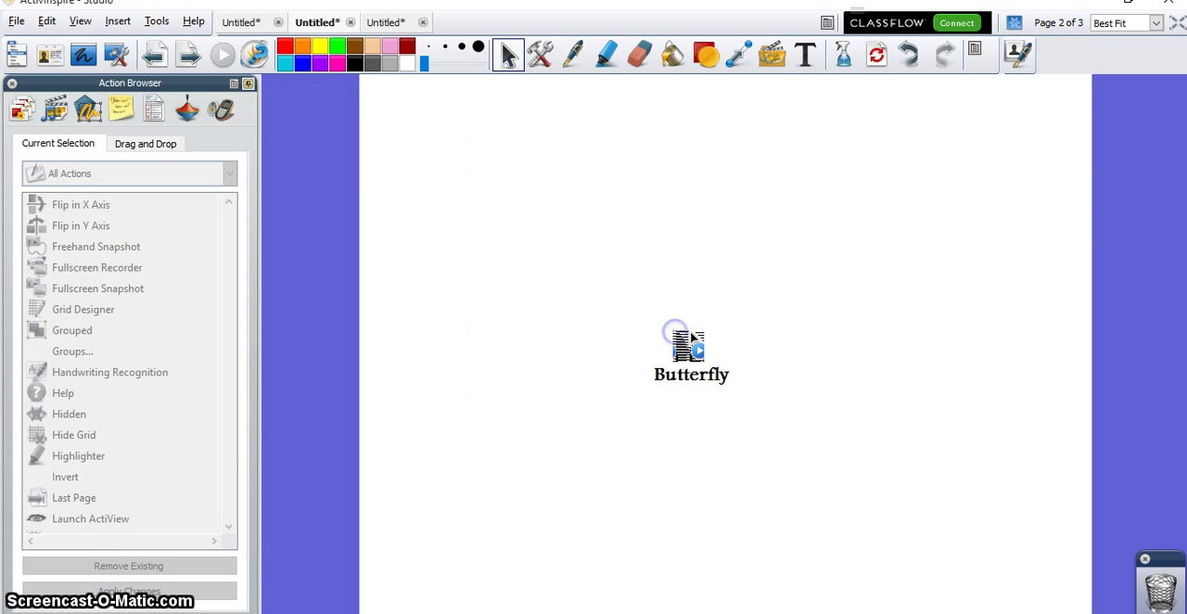
pyautogui.click(691, 339)
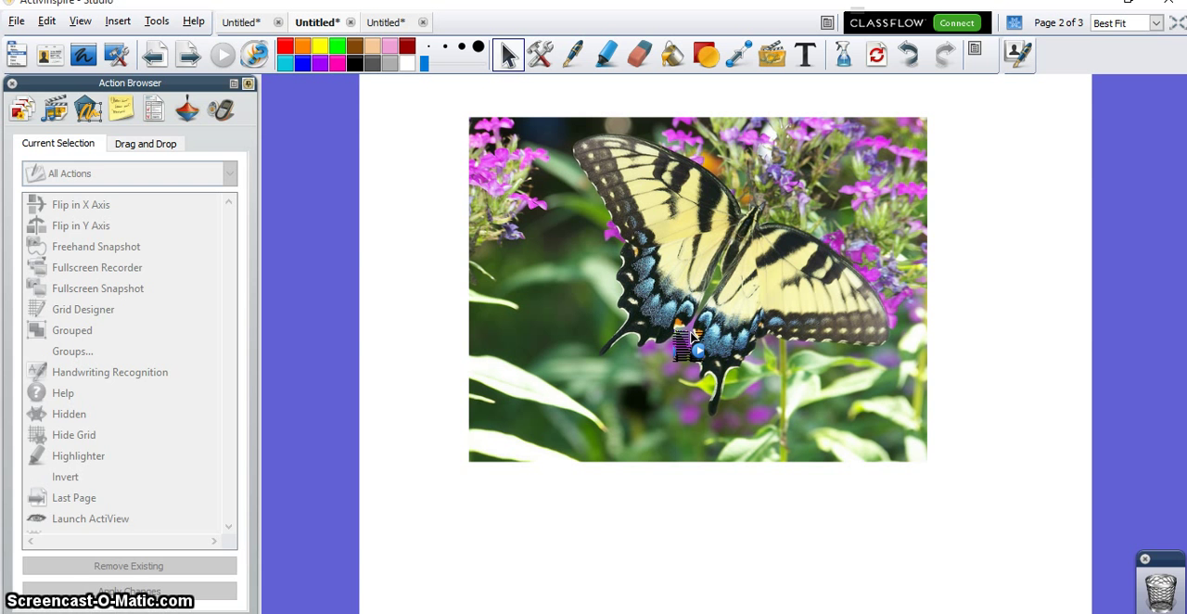
# Step: Check page 2's objects in the Object Browser, and expand the Tools settings in the Property Browser
pyautogui.click(90, 111)
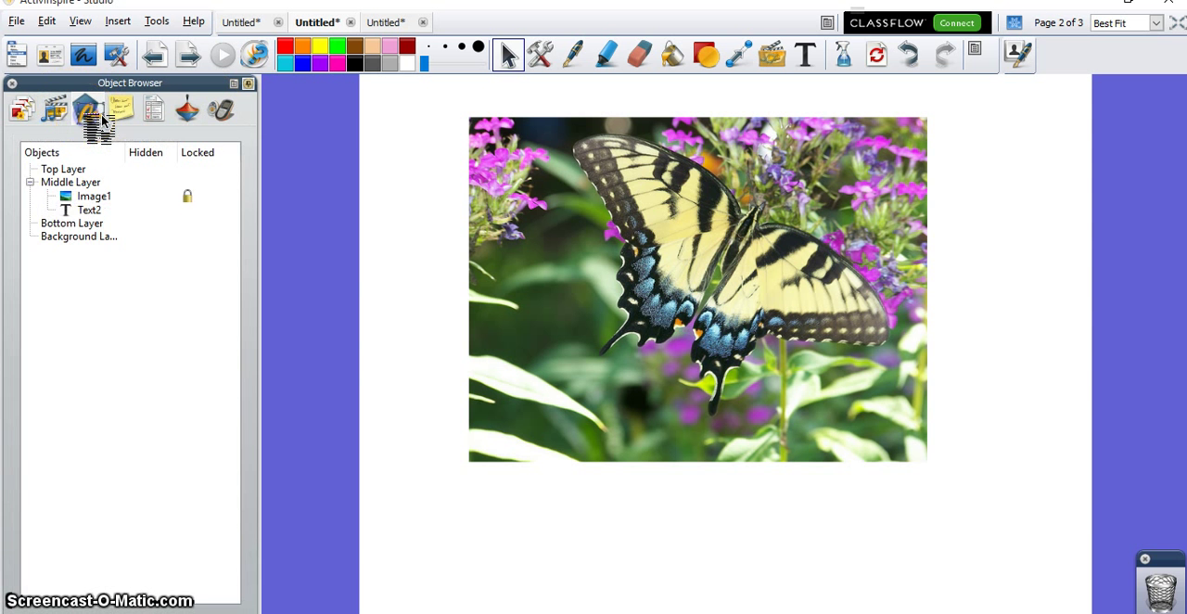
pyautogui.click(151, 113)
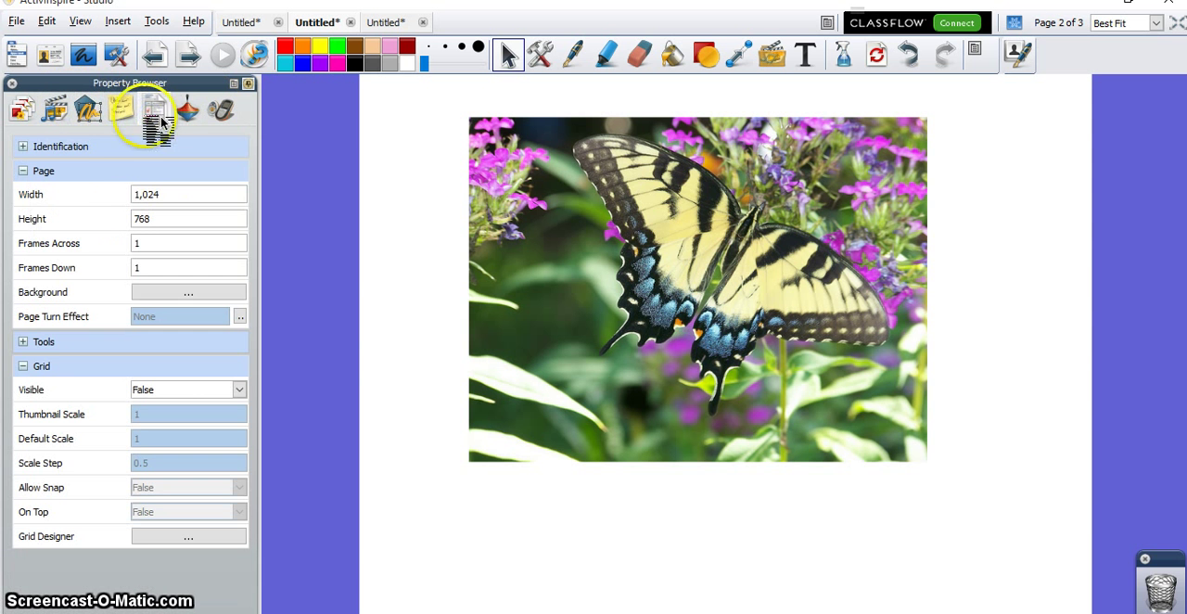
pyautogui.click(24, 341)
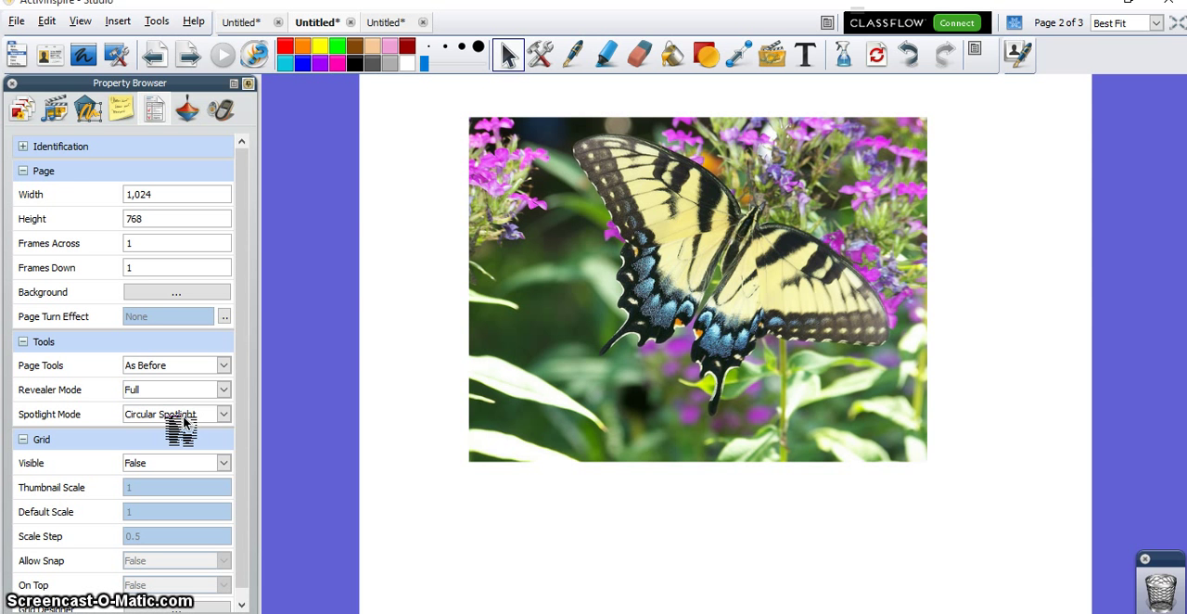
# Step: Reveal the third topic on the agenda flipchart and switch to the flipchart with the two butterfly pictures
pyautogui.click(248, 22)
pyautogui.click(559, 361)
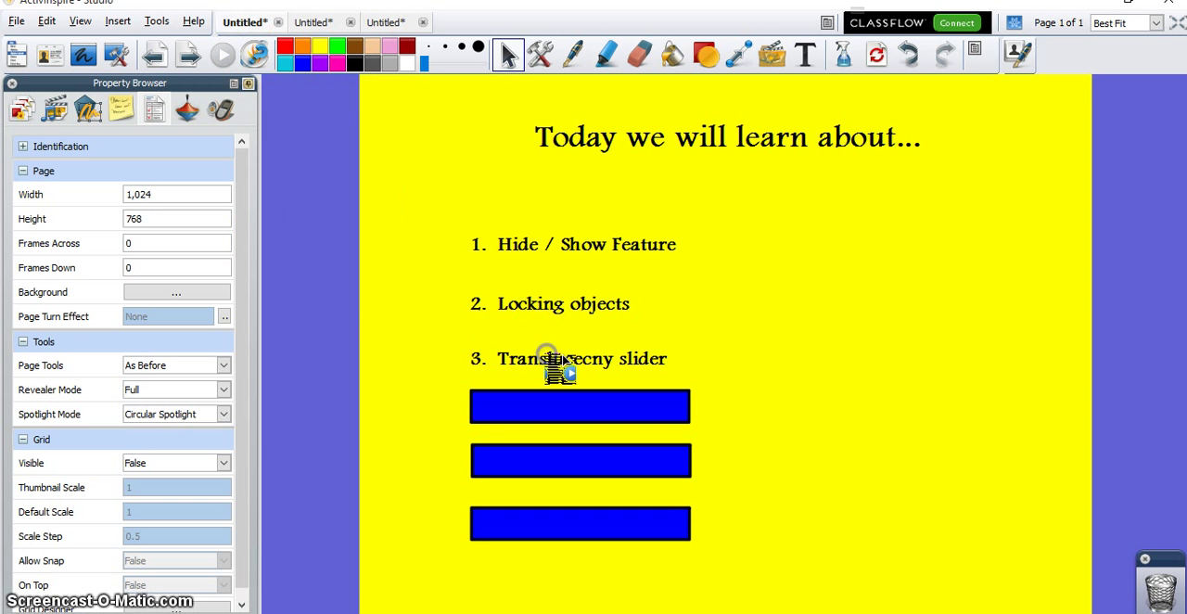
pyautogui.click(389, 22)
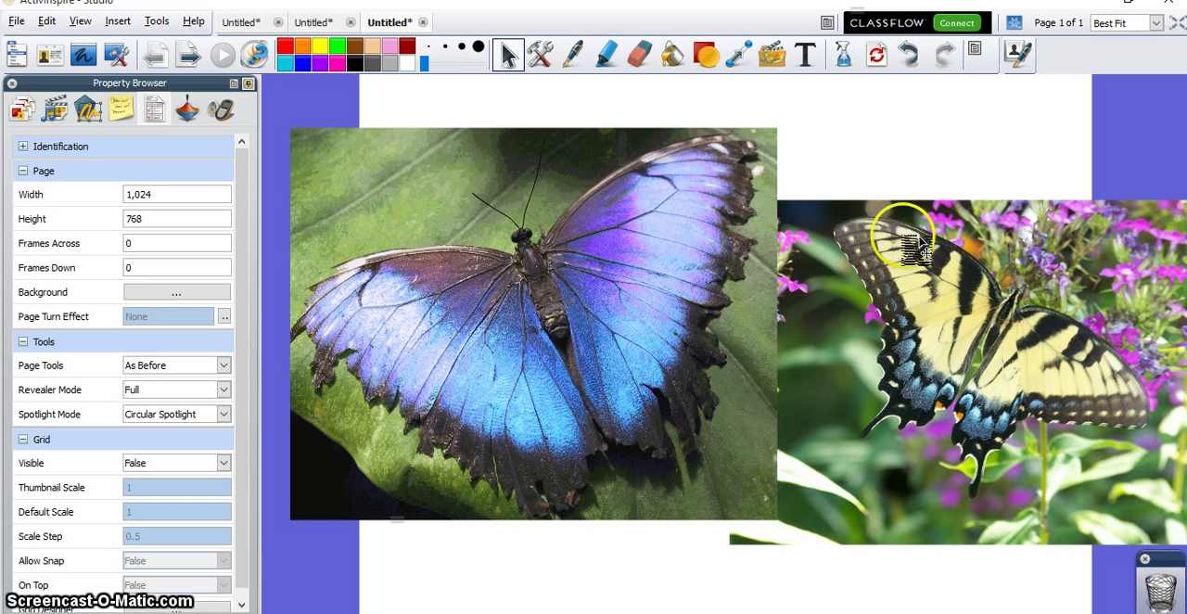
# Step: Return to the agenda flipchart, reveal the fourth topic, and reopen the two-butterfly flipchart
pyautogui.click(237, 23)
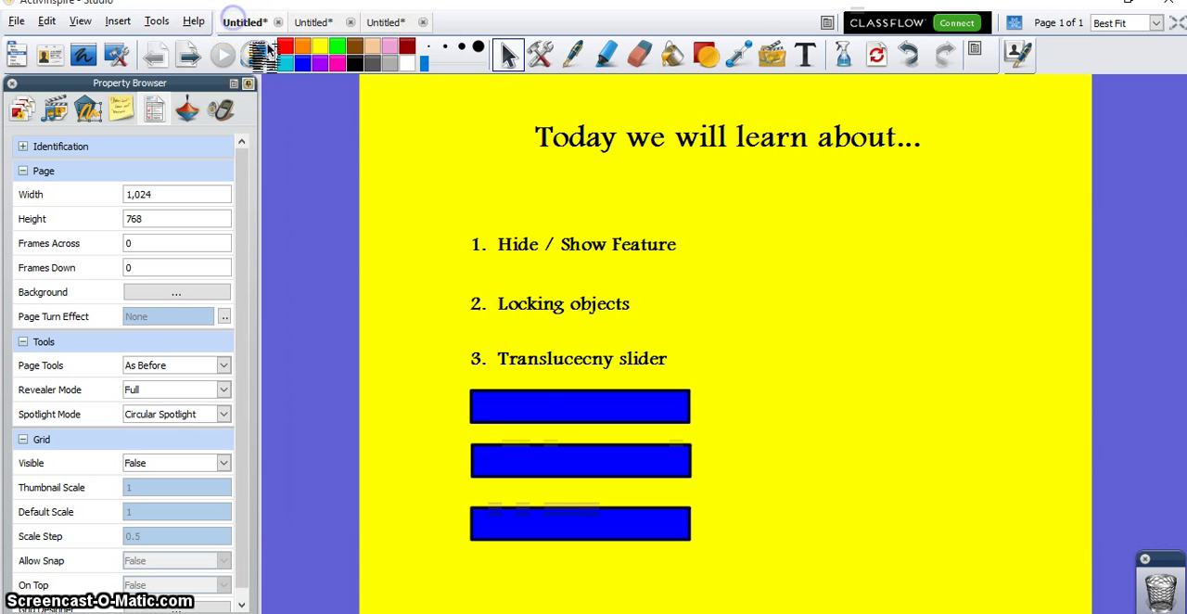
pyautogui.click(556, 418)
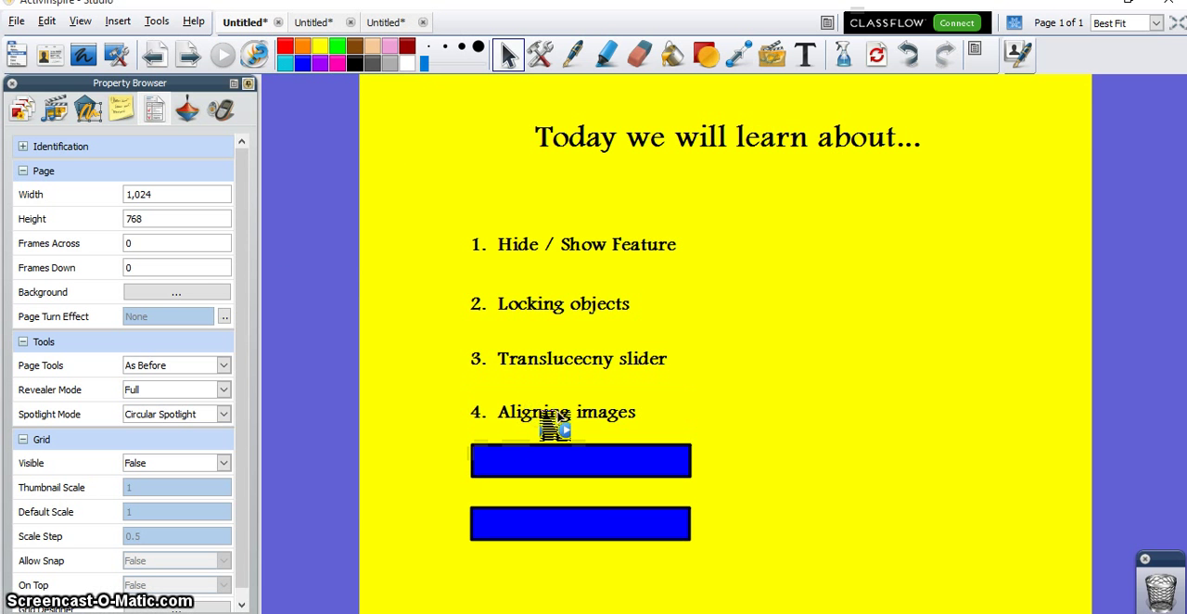
pyautogui.click(382, 26)
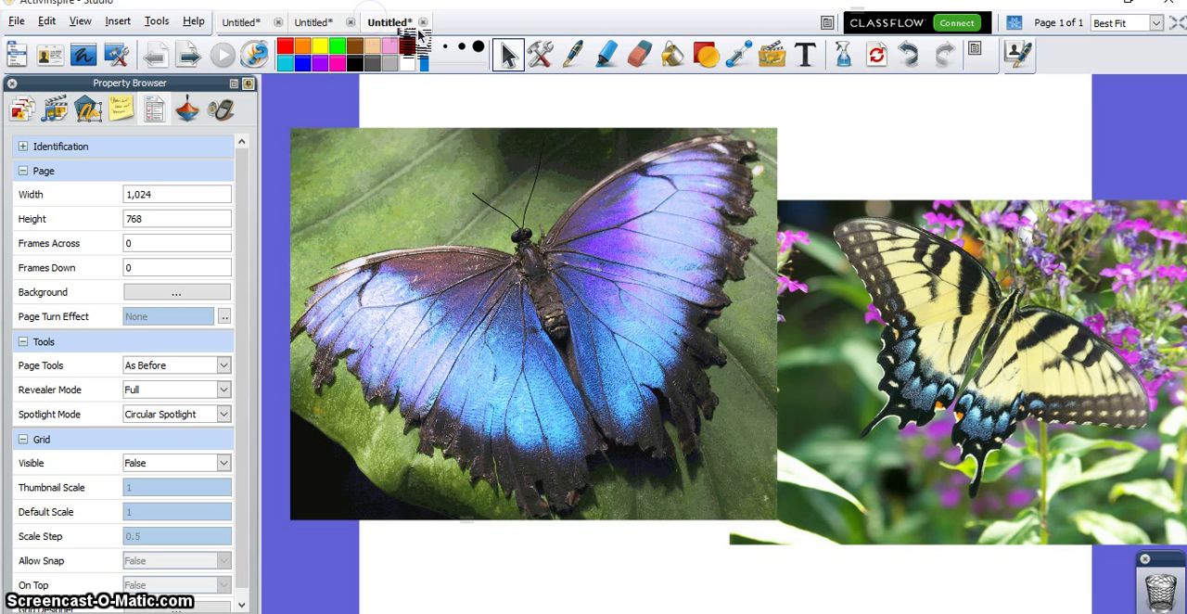
# Step: Reposition the yellow butterfly picture partly behind the blue one, shift the blue picture toward it, and clear the selection
pyautogui.moveTo(850, 309); pyautogui.dragTo(853, 360)
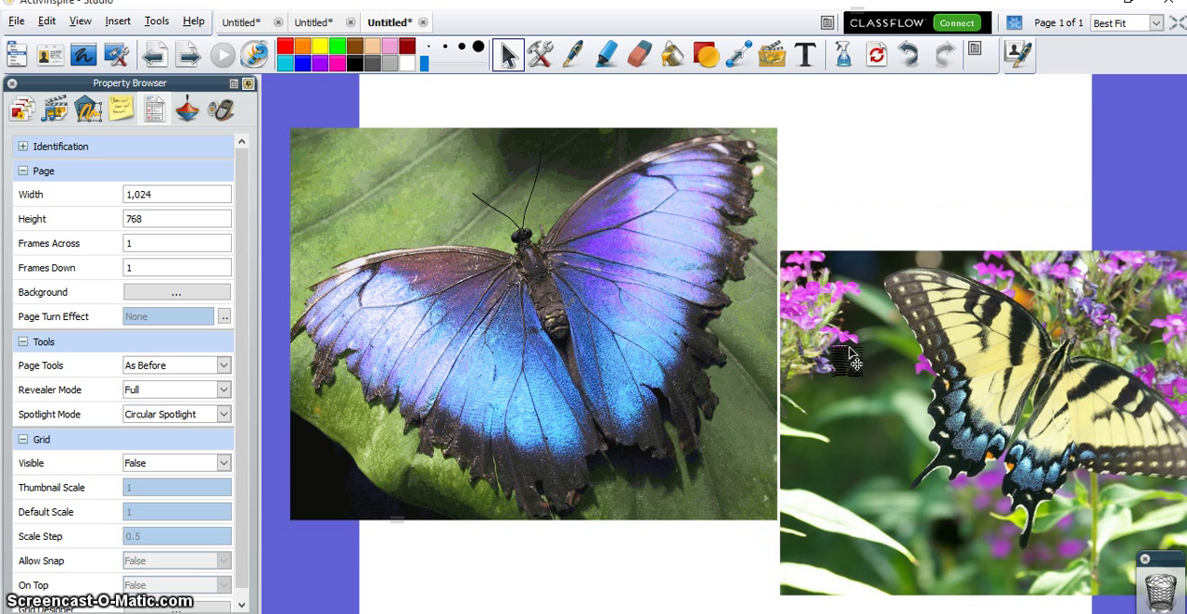
pyautogui.moveTo(800, 278); pyautogui.dragTo(719, 223)
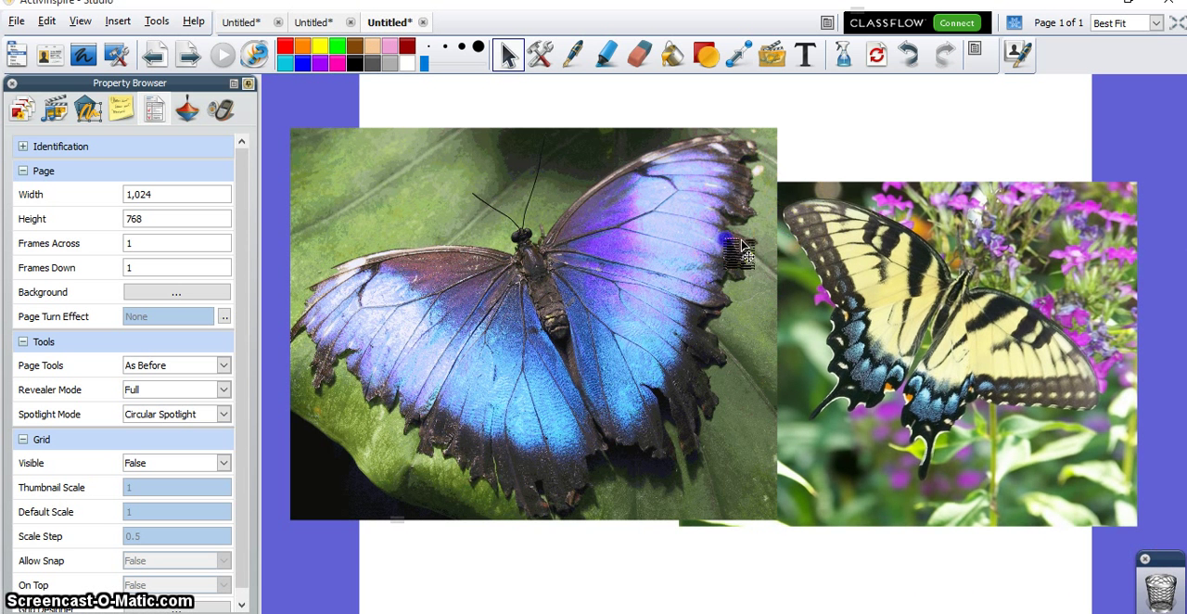
pyautogui.moveTo(737, 244); pyautogui.dragTo(803, 260)
pyautogui.click(1101, 239)
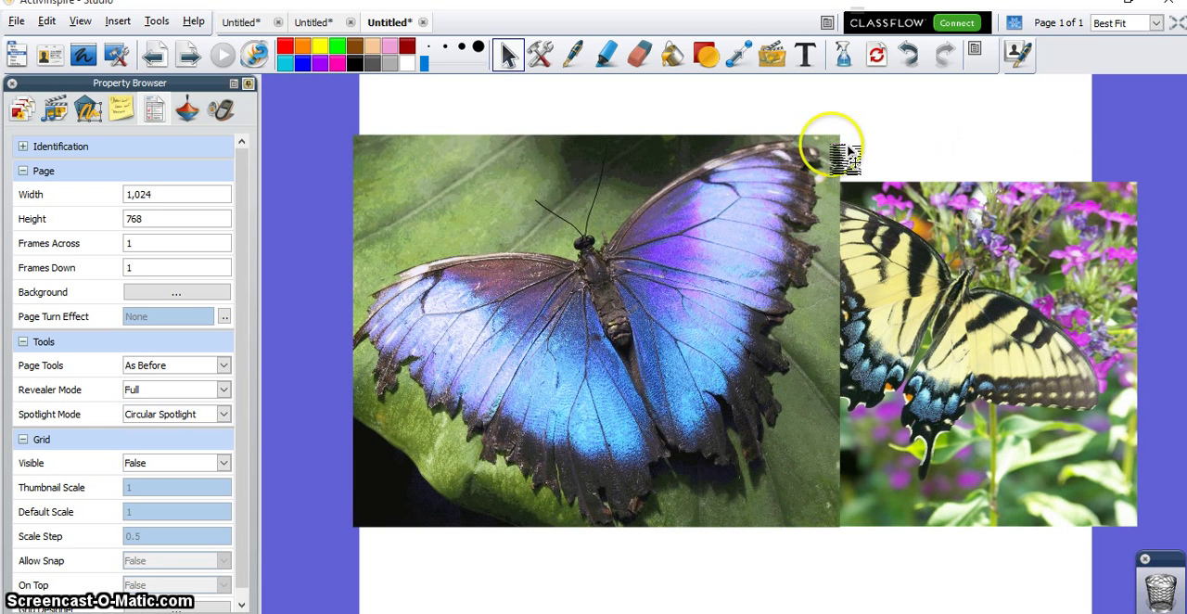
# Step: Select both butterfly pictures together and apply Align Complete to them
pyautogui.moveTo(749, 116); pyautogui.dragTo(981, 562)
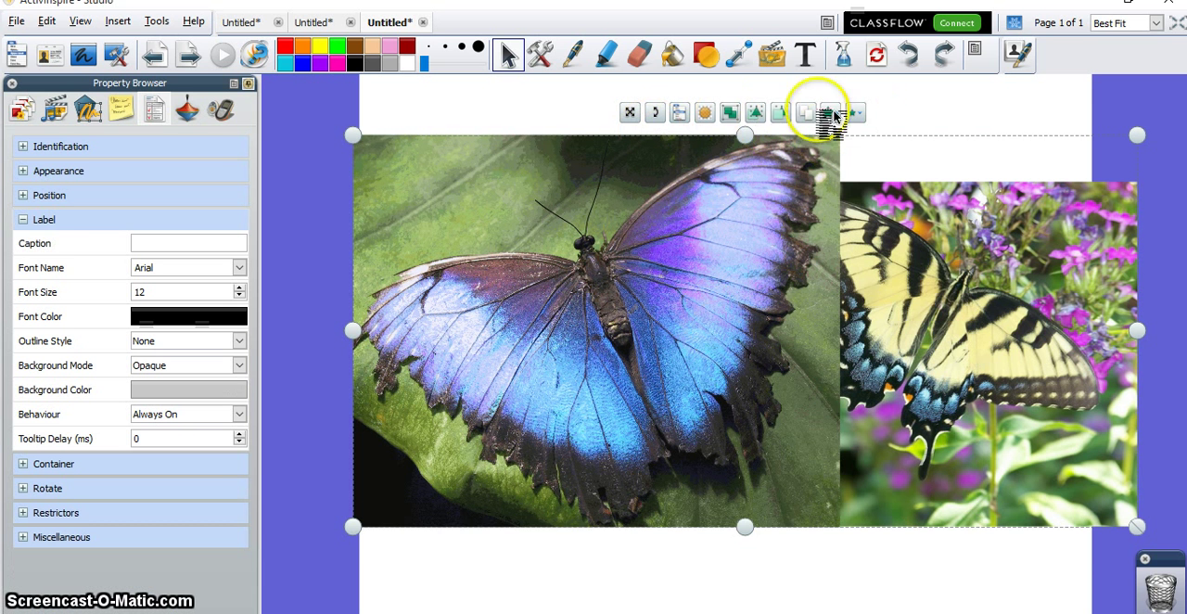
pyautogui.click(696, 115)
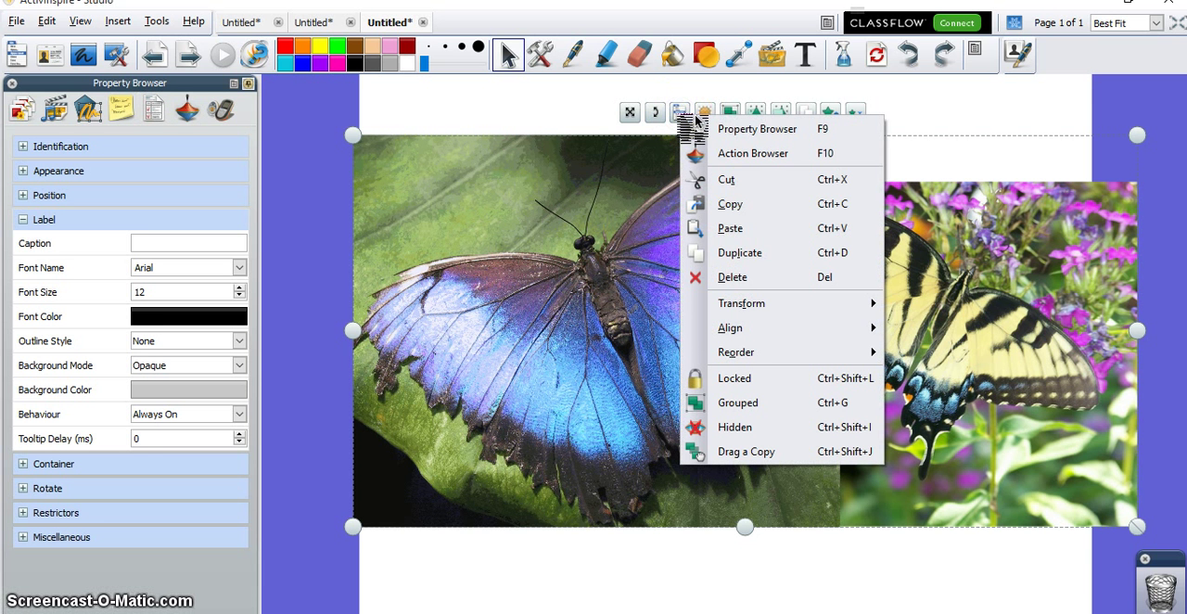
pyautogui.click(794, 281)
pyautogui.moveTo(777, 325)
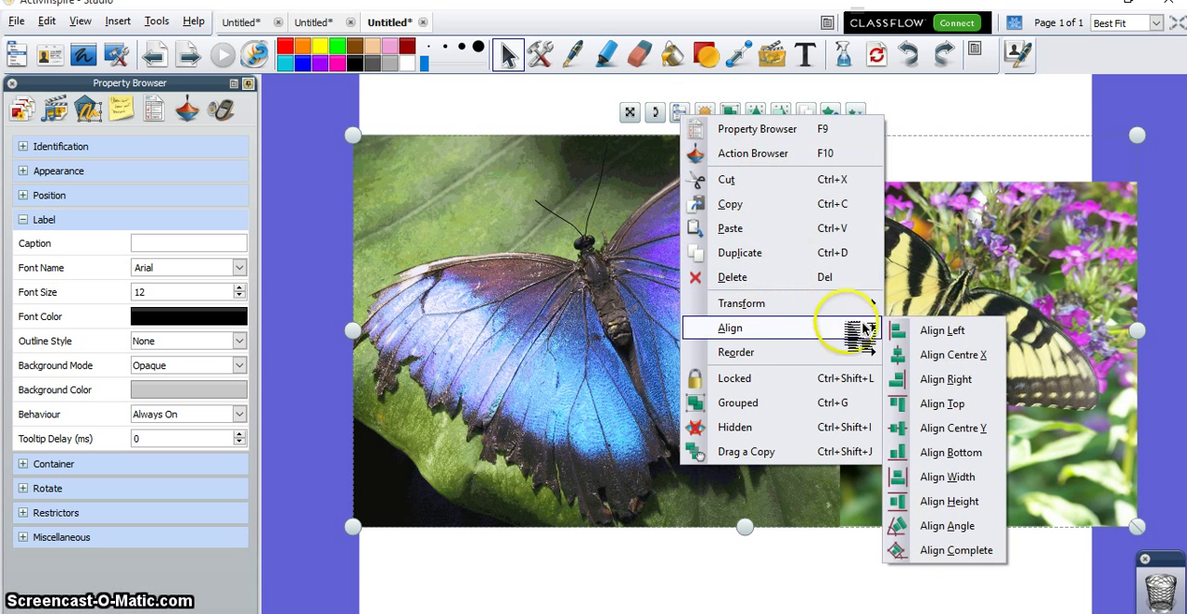
pyautogui.click(944, 552)
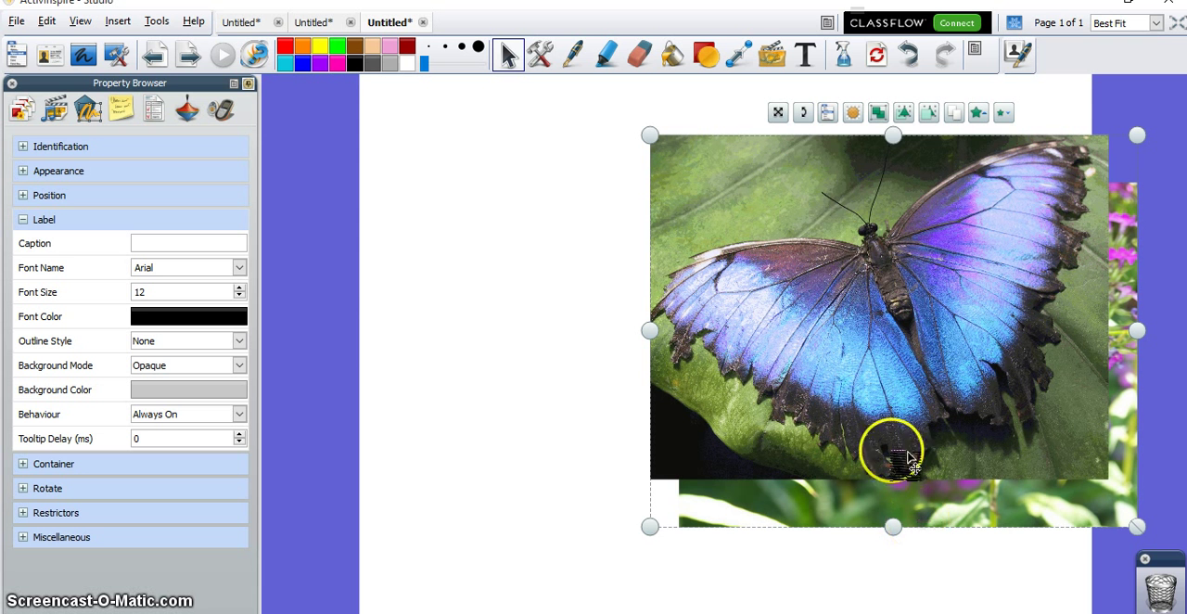
# Step: Apply Align Complete to both pictures again, move the aligned stack to the page's centre, and clear the selection
pyautogui.click(829, 113)
pyautogui.moveTo(1014, 330)
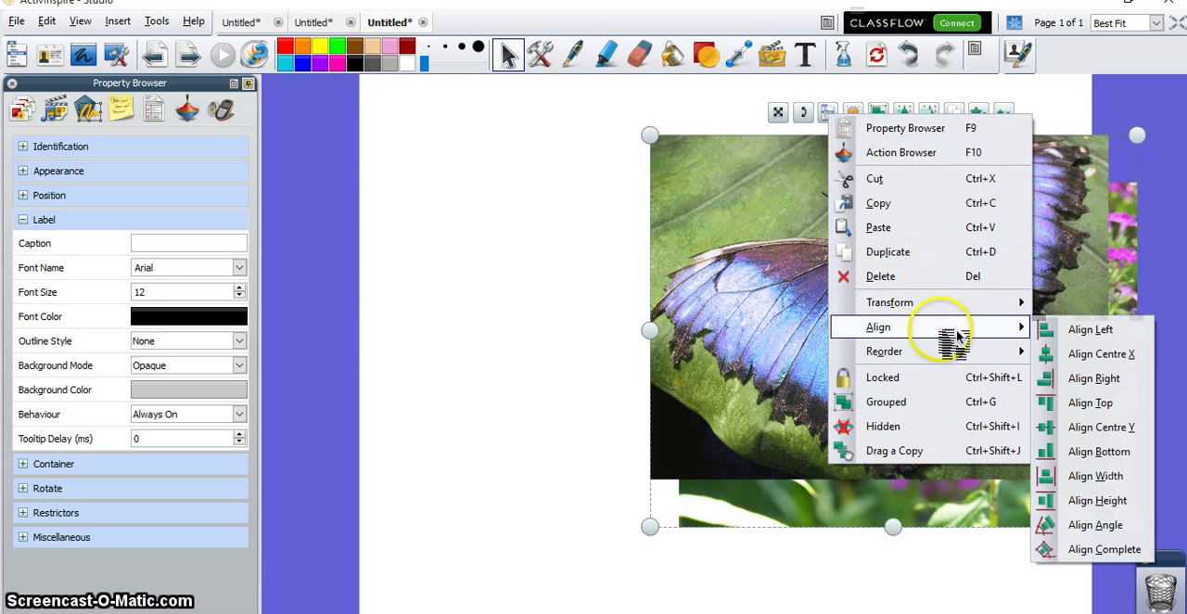
pyautogui.click(1115, 551)
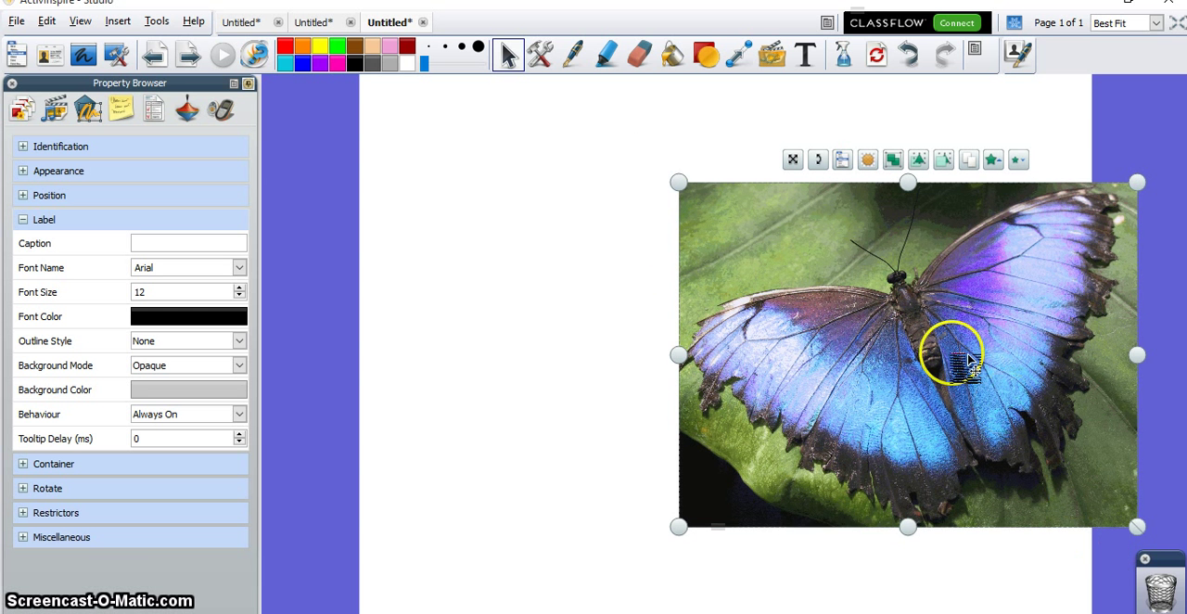
pyautogui.moveTo(948, 350); pyautogui.dragTo(784, 340)
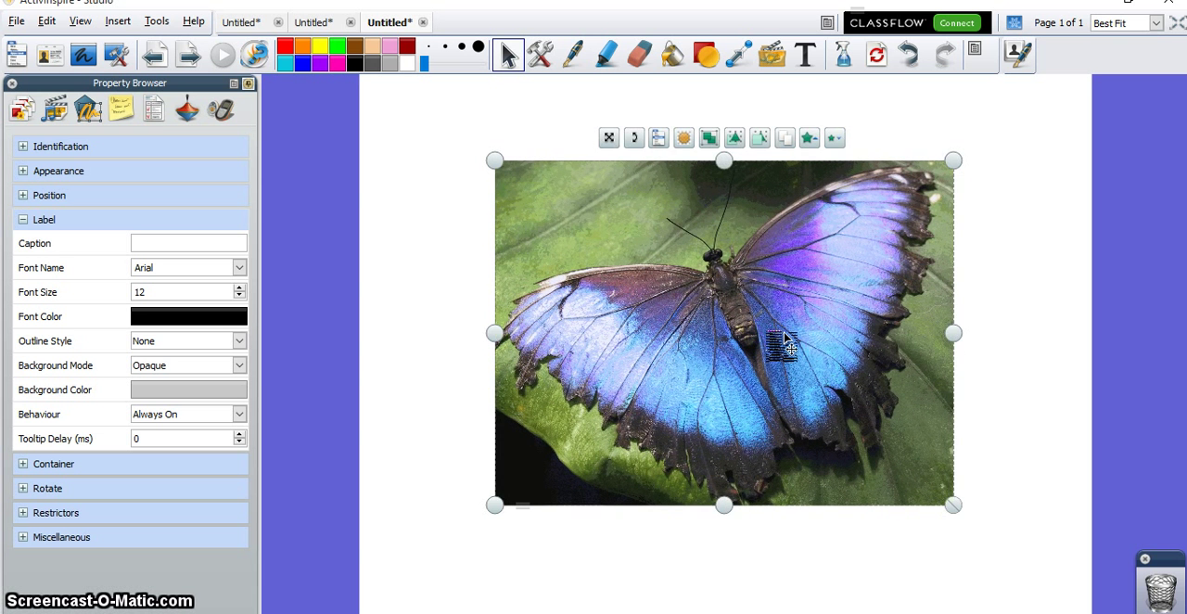
pyautogui.click(1032, 275)
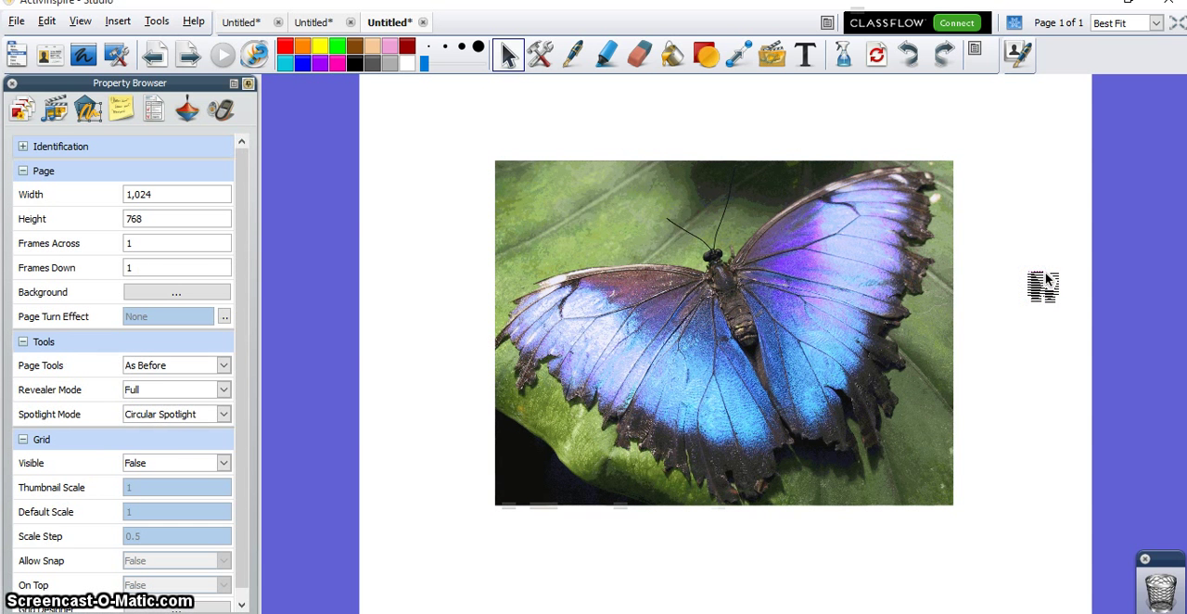
# Step: Fade the blue butterfly picture out completely with the translucency slider, restore it to full opacity, and clear the selection
pyautogui.click(692, 321)
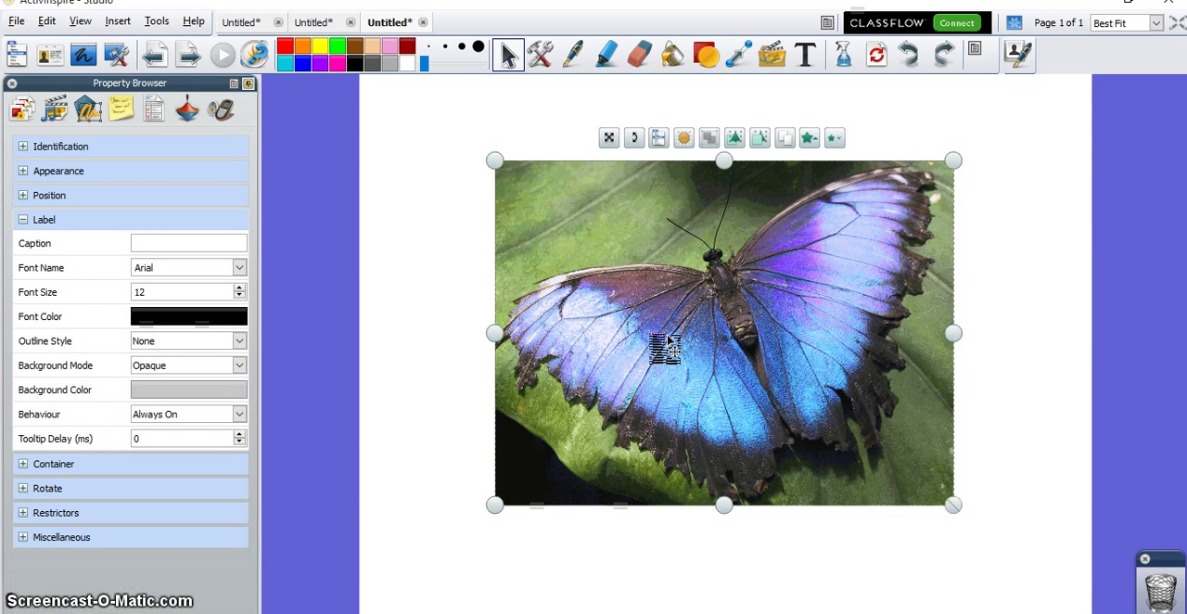
pyautogui.click(696, 141)
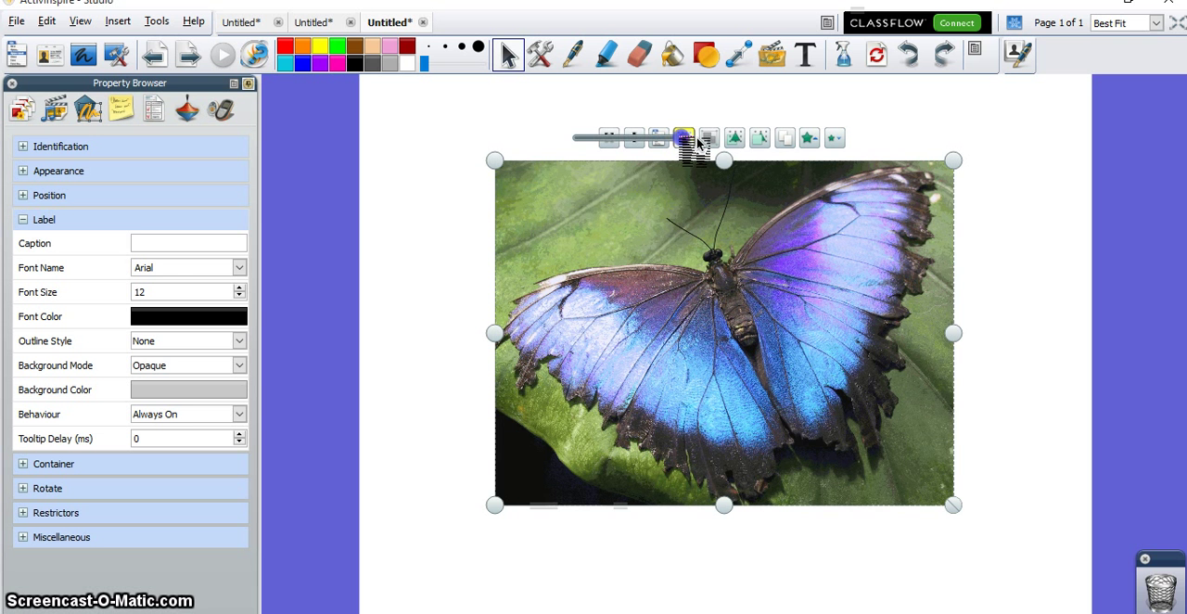
pyautogui.moveTo(697, 141); pyautogui.dragTo(560, 163)
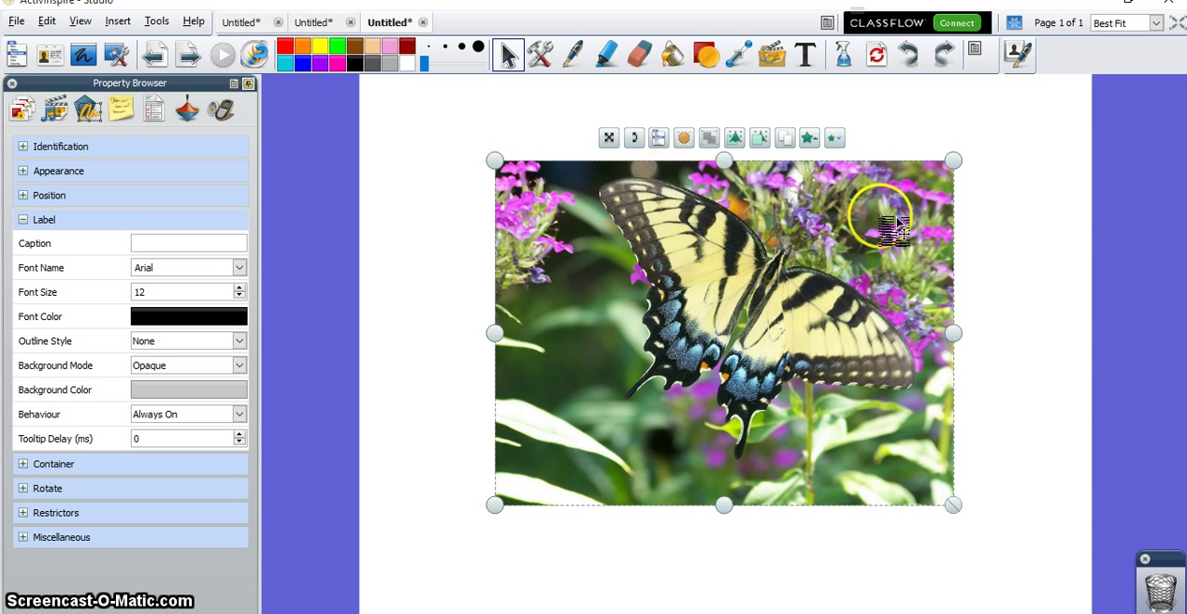
pyautogui.moveTo(697, 141); pyautogui.dragTo(830, 142)
pyautogui.click(1046, 128)
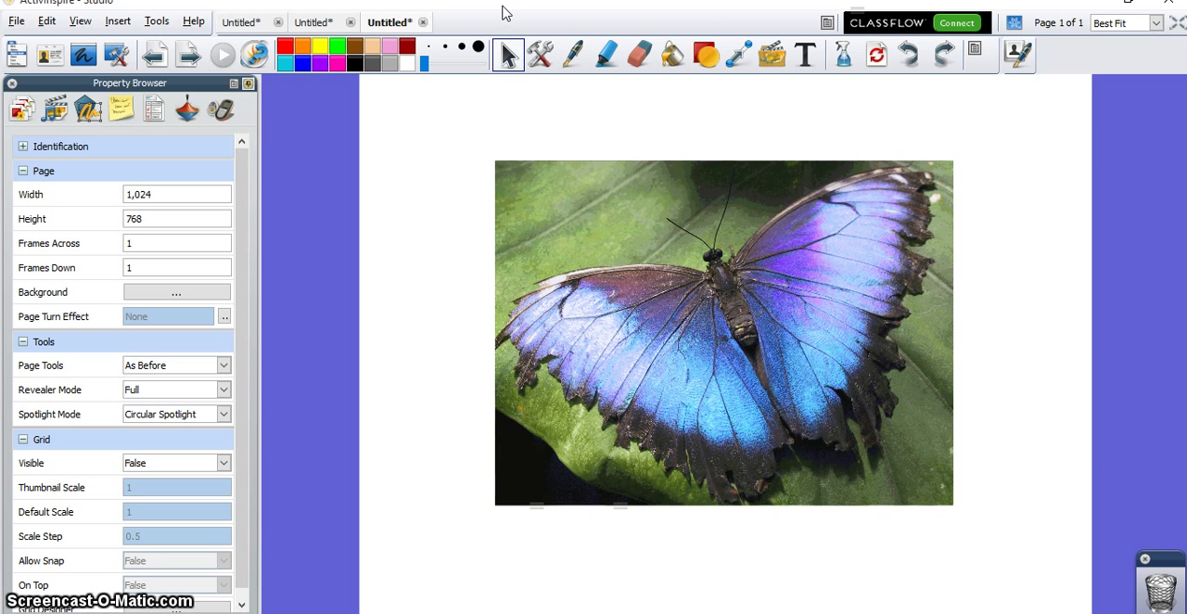
# Step: Reveal the fifth topic on the agenda flipchart, then return to the butterfly flipchart
pyautogui.click(239, 22)
pyautogui.click(551, 458)
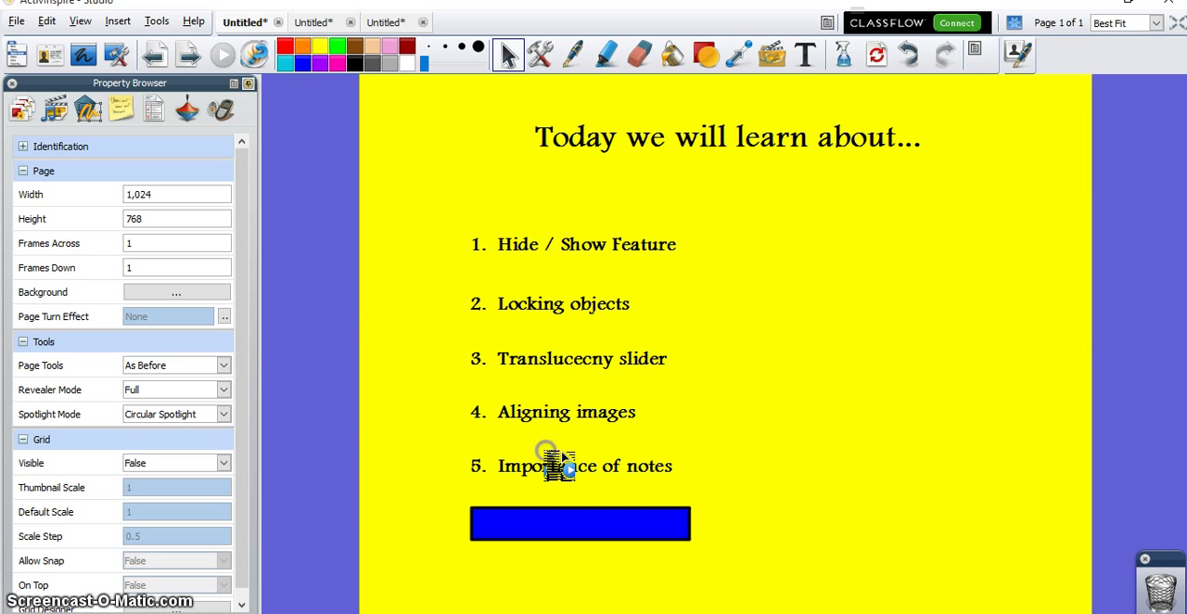
pyautogui.click(405, 23)
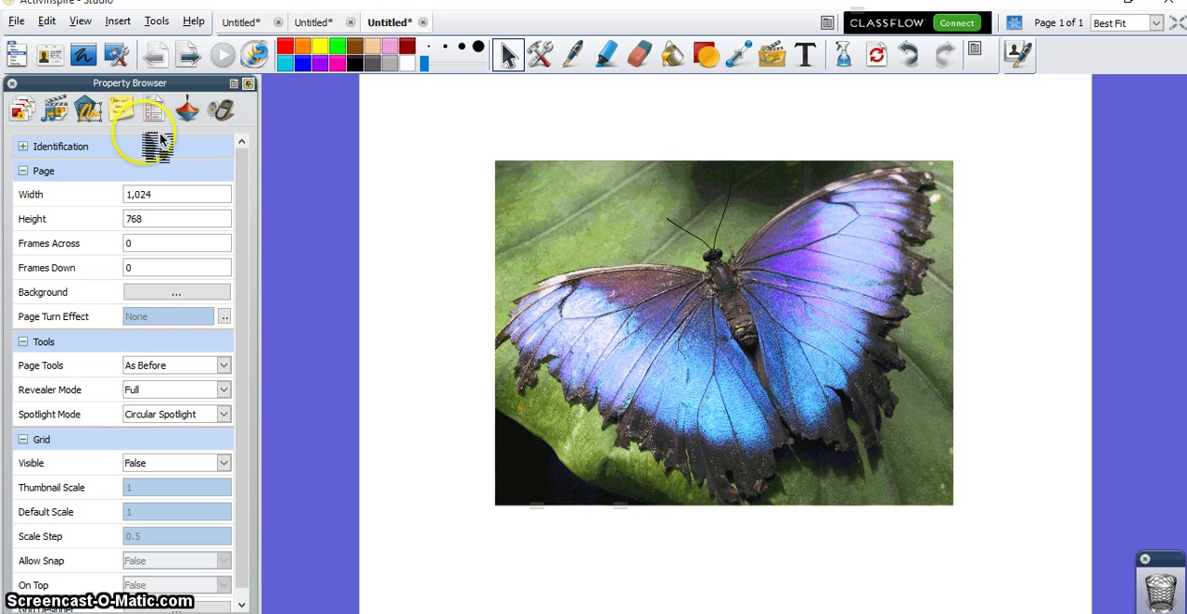
# Step: Open the page notes and write "There is another image of a butterfly under this one. To reveal the 2nd image:" followed by a blank line
pyautogui.click(130, 113)
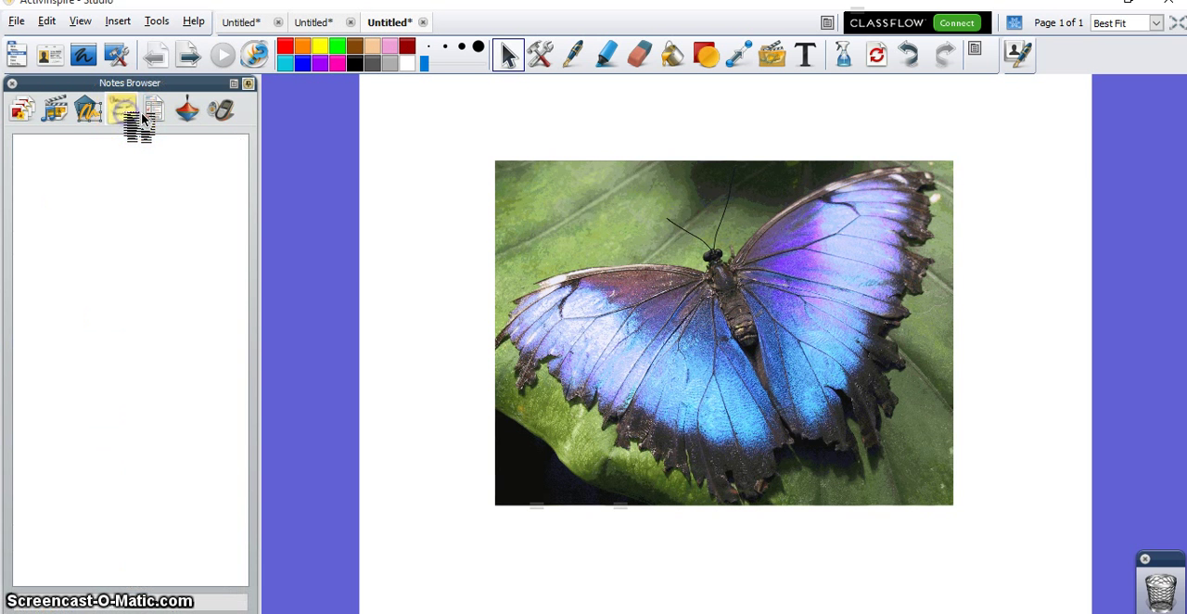
pyautogui.click(100, 164)
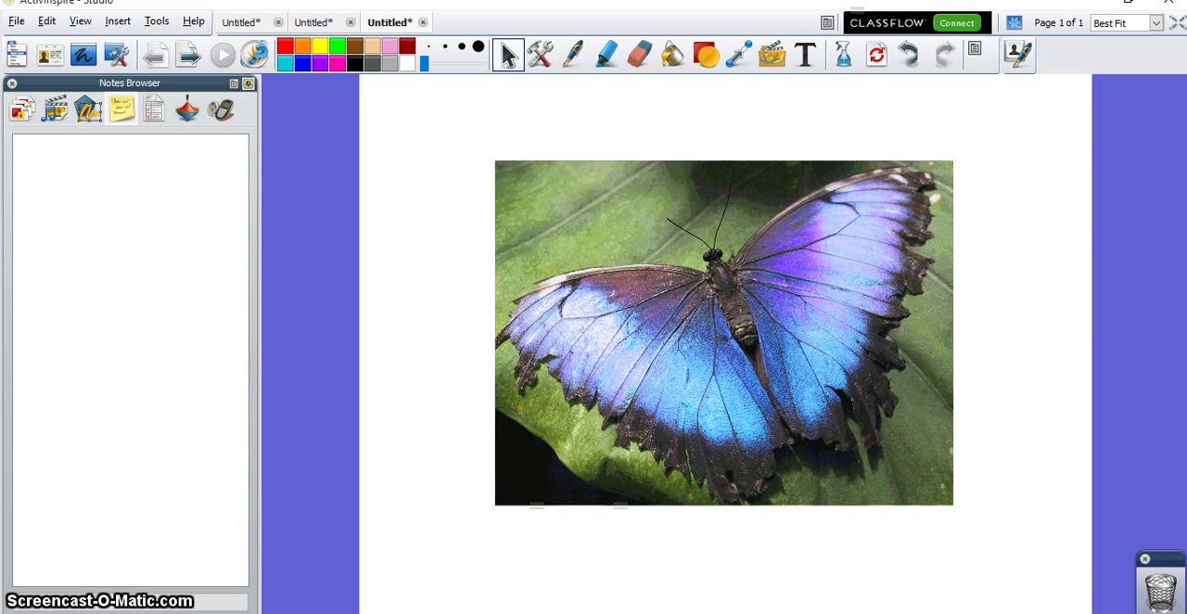
pyautogui.click(82, 165)
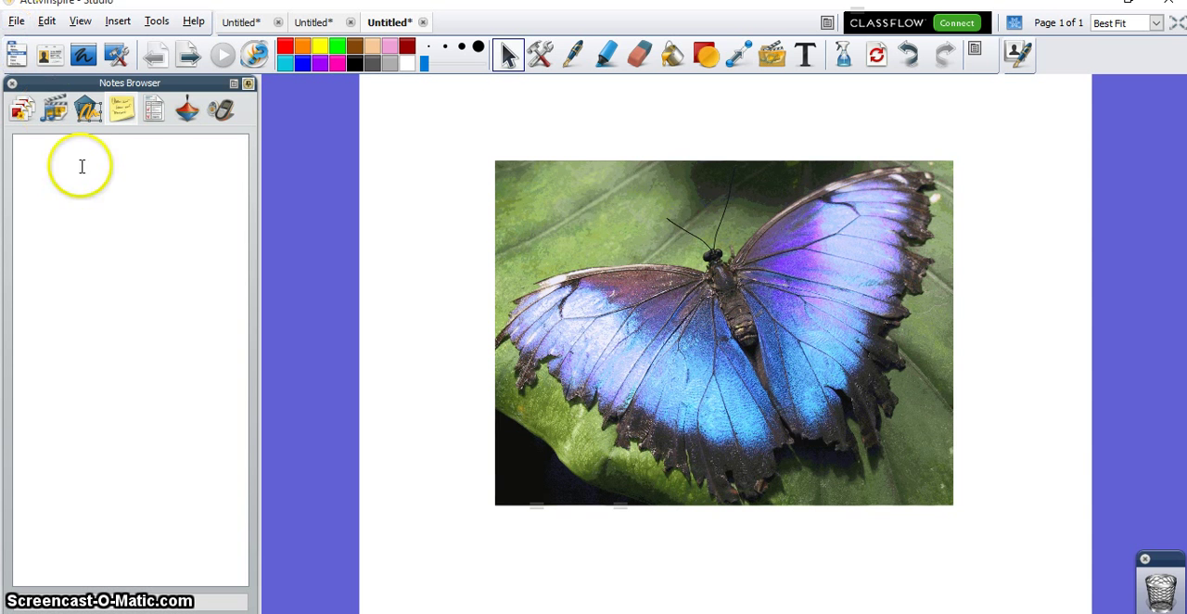
pyautogui.write('There is another image of a bu')
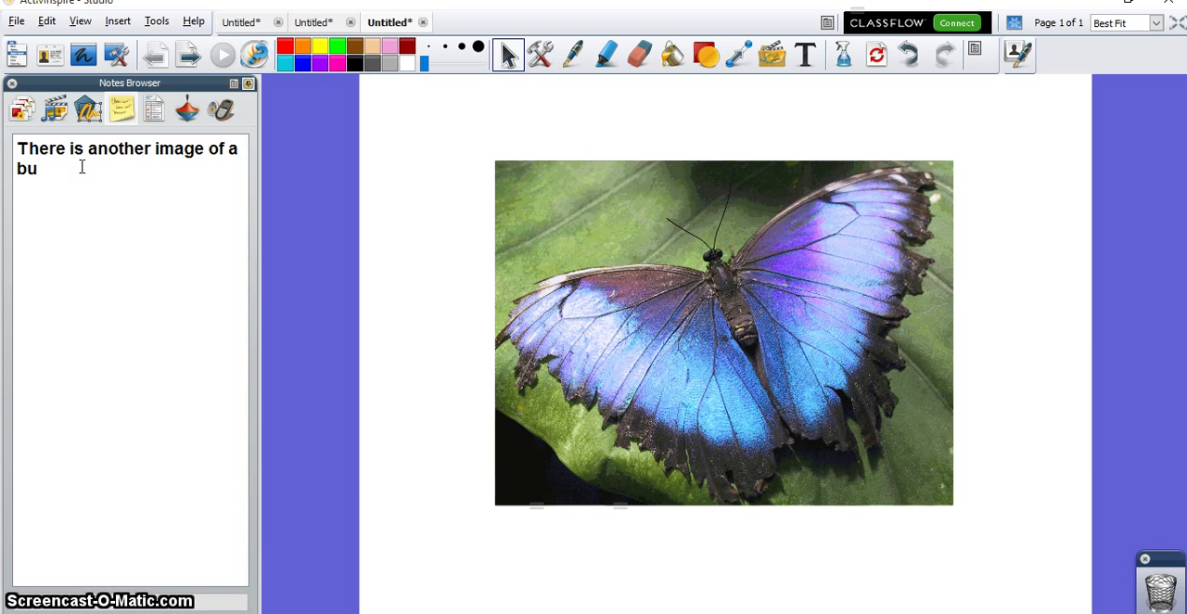
pyautogui.write('tterfly under this on')
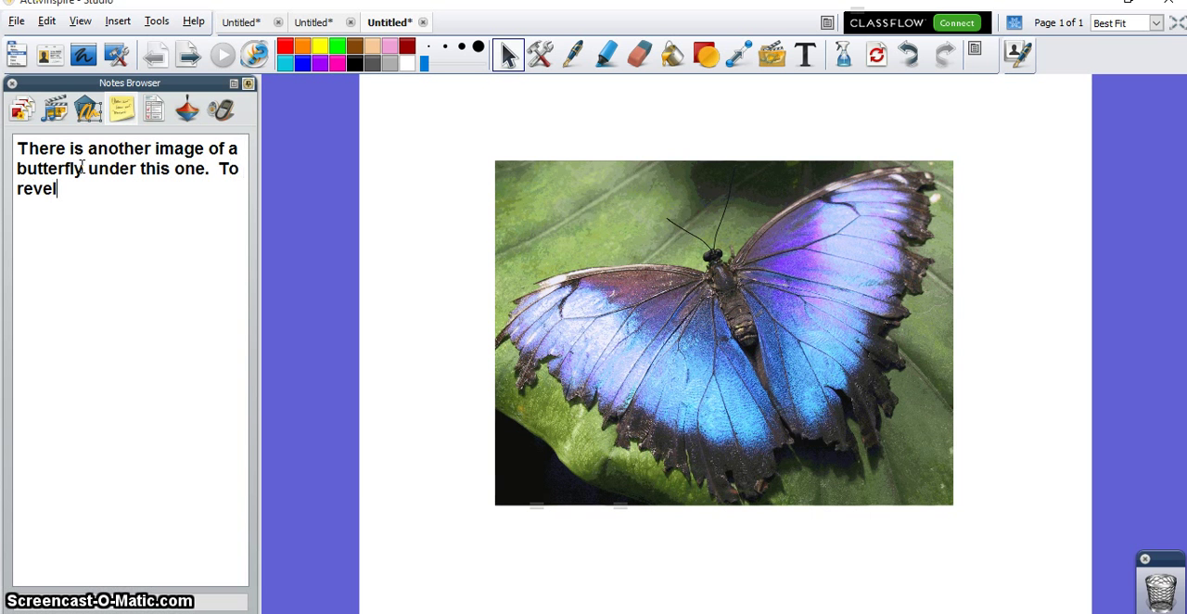
pyautogui.write('e.  To reveal the 2nd image:')
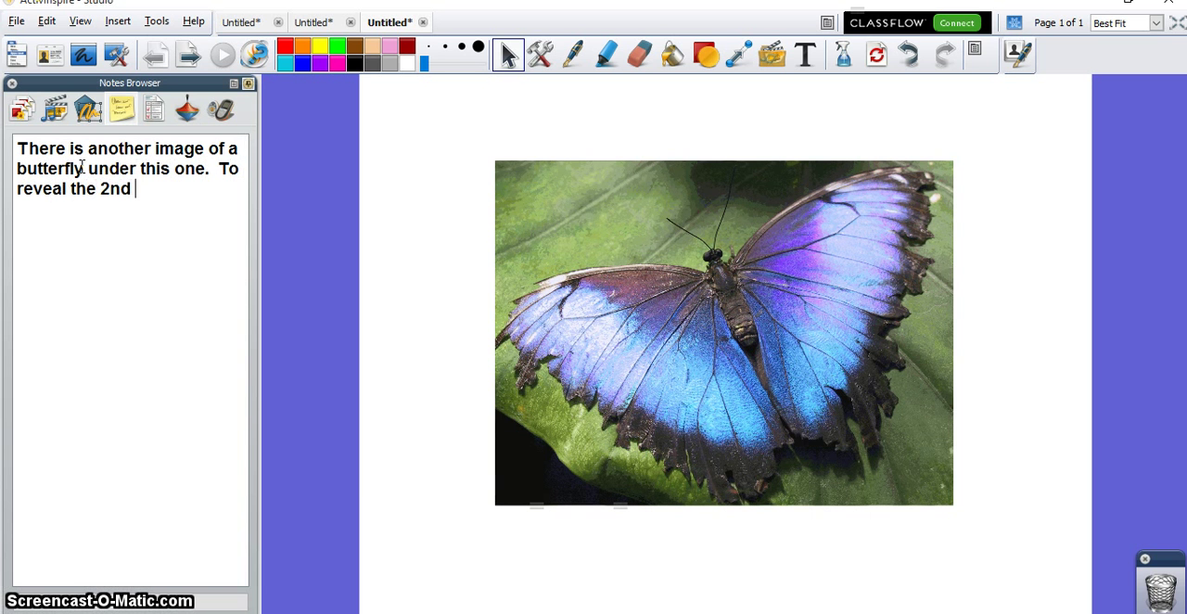
pyautogui.press('Return')
pyautogui.press('Return')
# Step: Add two numbered lines to the note: "1. Click on the image." and "2. Click on the sun that is on the marquee."
pyautogui.write('1.  C')
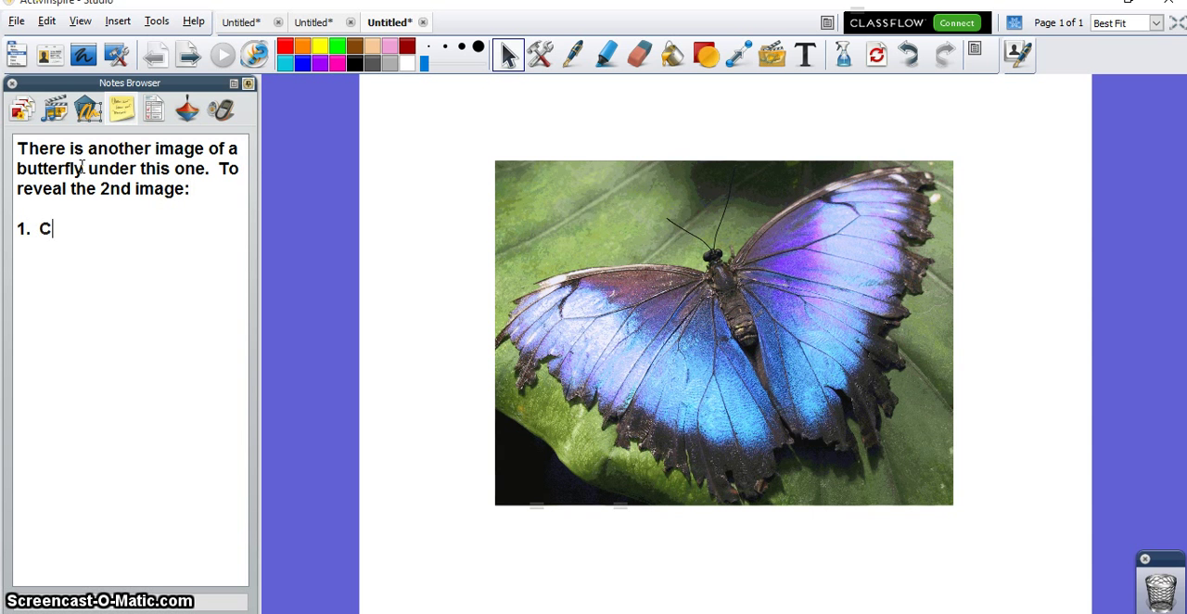
pyautogui.write('lick on the image. ')
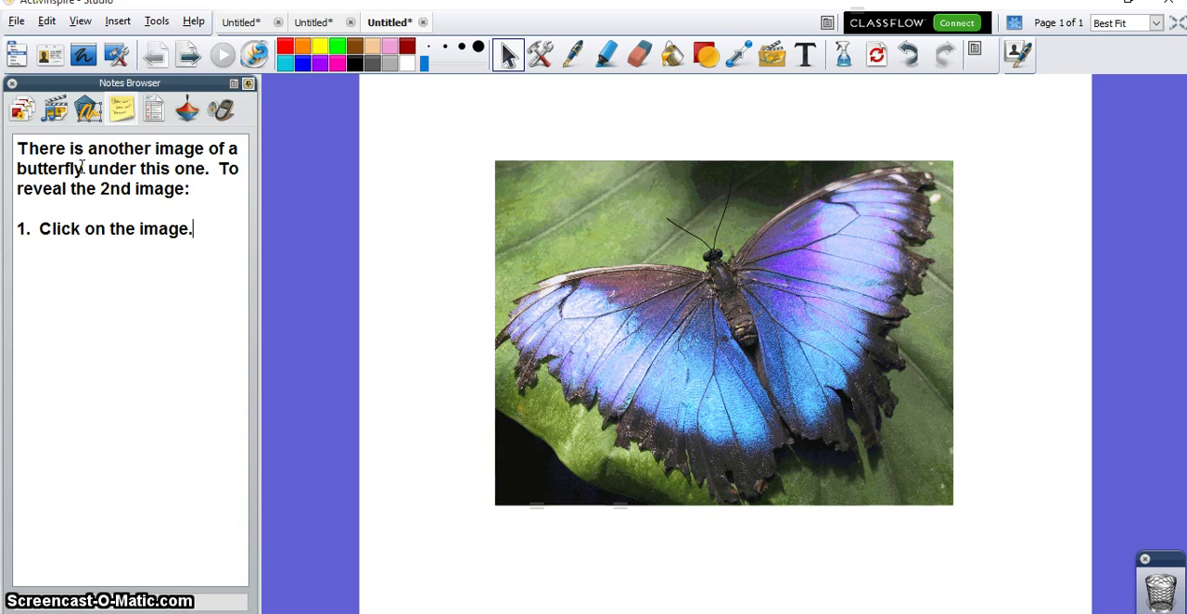
pyautogui.write('2.  Click ')
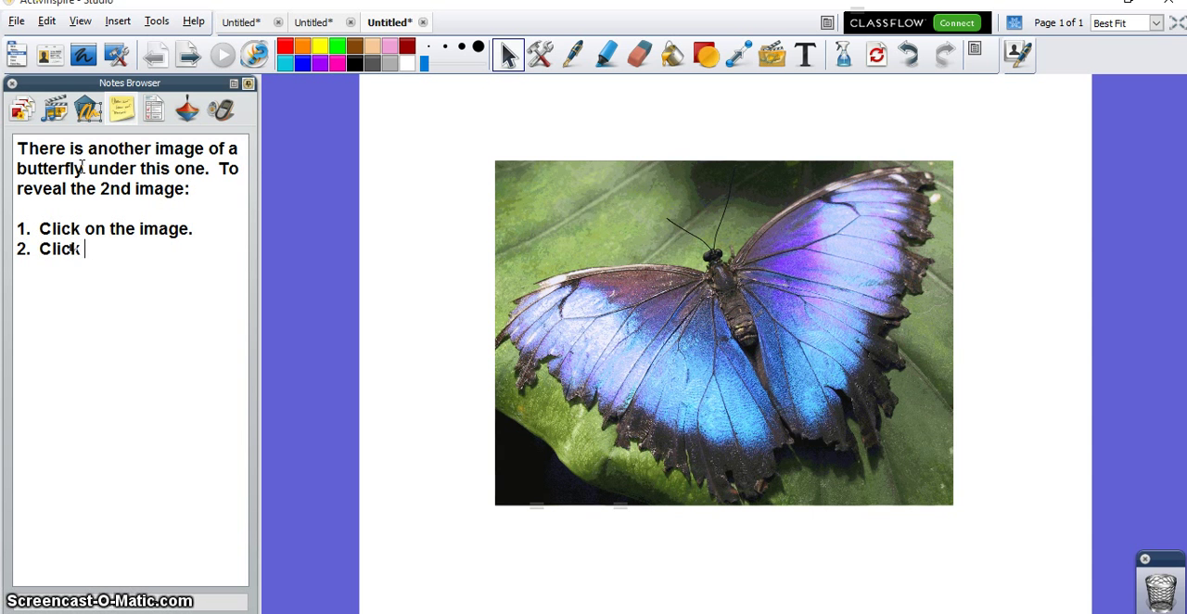
pyautogui.write('on the sun ')
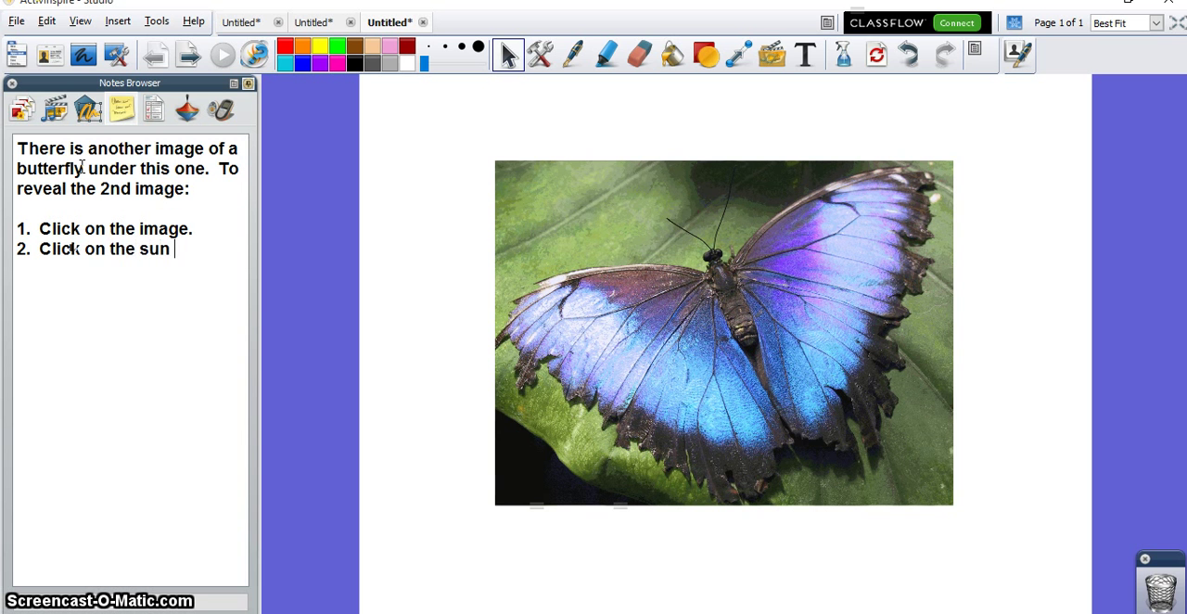
pyautogui.write('that is on the marque')
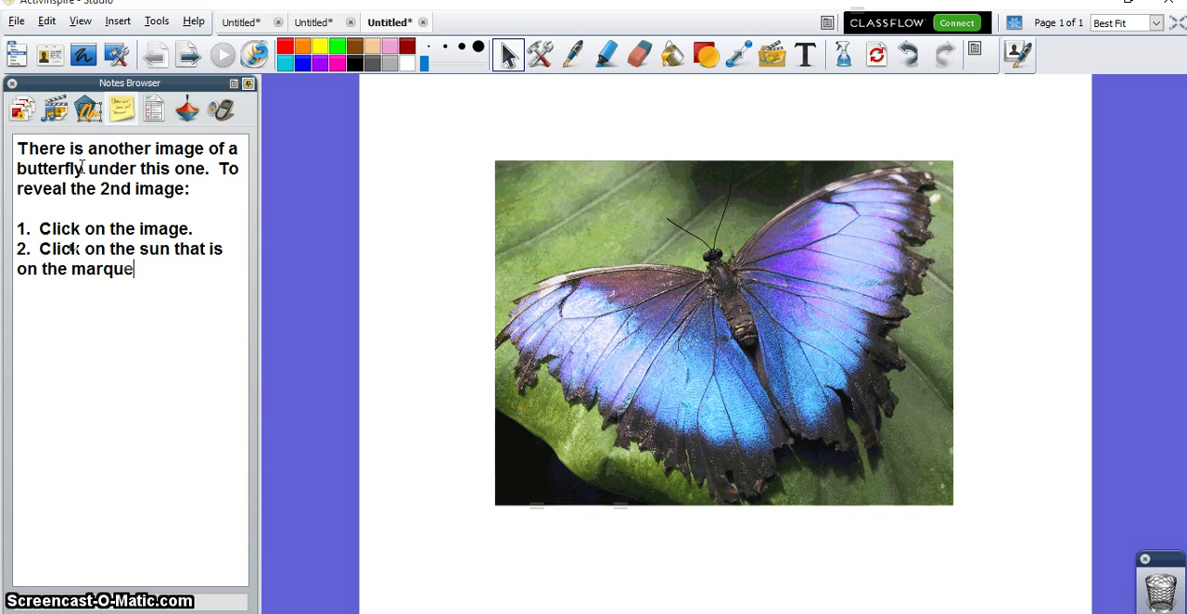
pyautogui.write('e handle.')
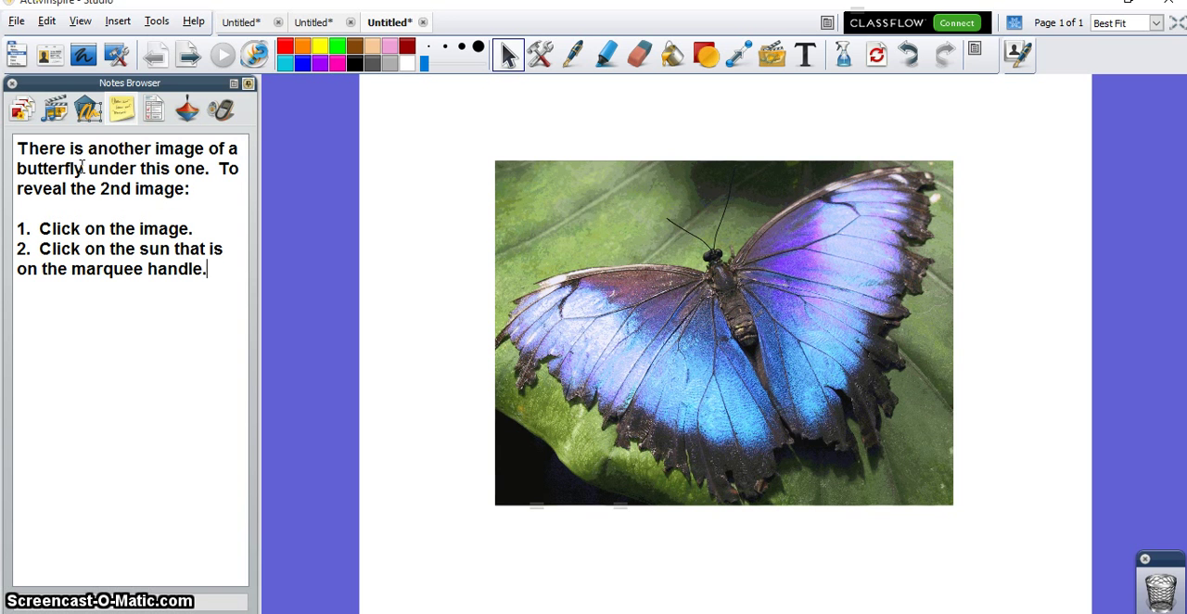
pyautogui.press('BackSpace')
pyautogui.press('BackSpace')
pyautogui.press('BackSpace')
pyautogui.press('BackSpace')
pyautogui.press('BackSpace')
# Step: Add a third numbered line to the note: "3. Drag the sun to the left to reveal the other image."
pyautogui.write('.  Dr')
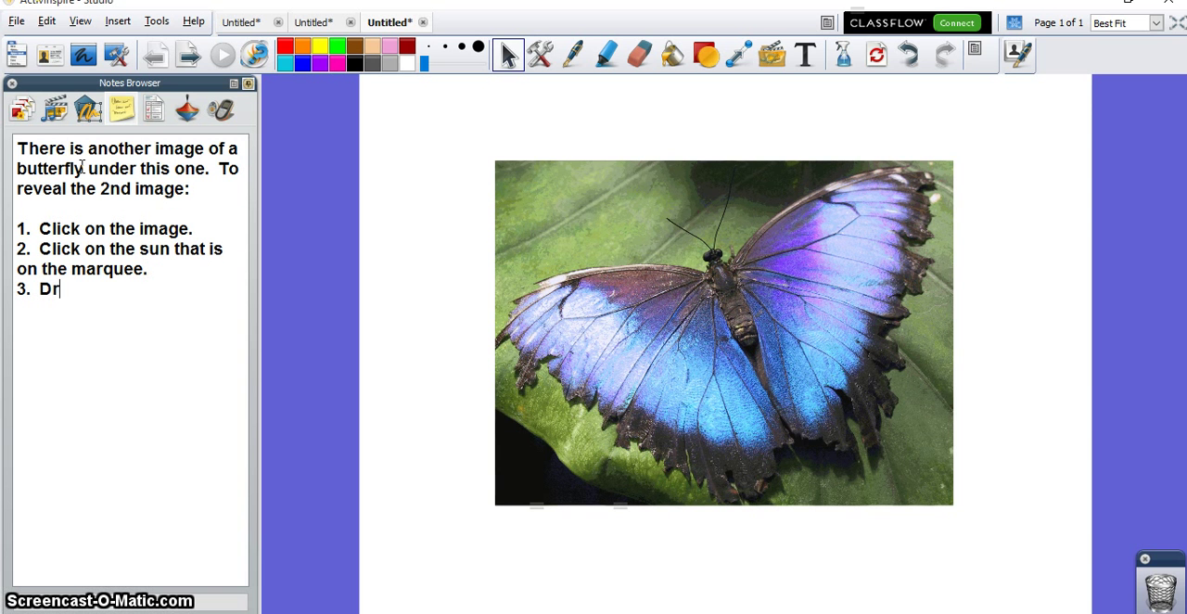
pyautogui.write('ag the sun to the le')
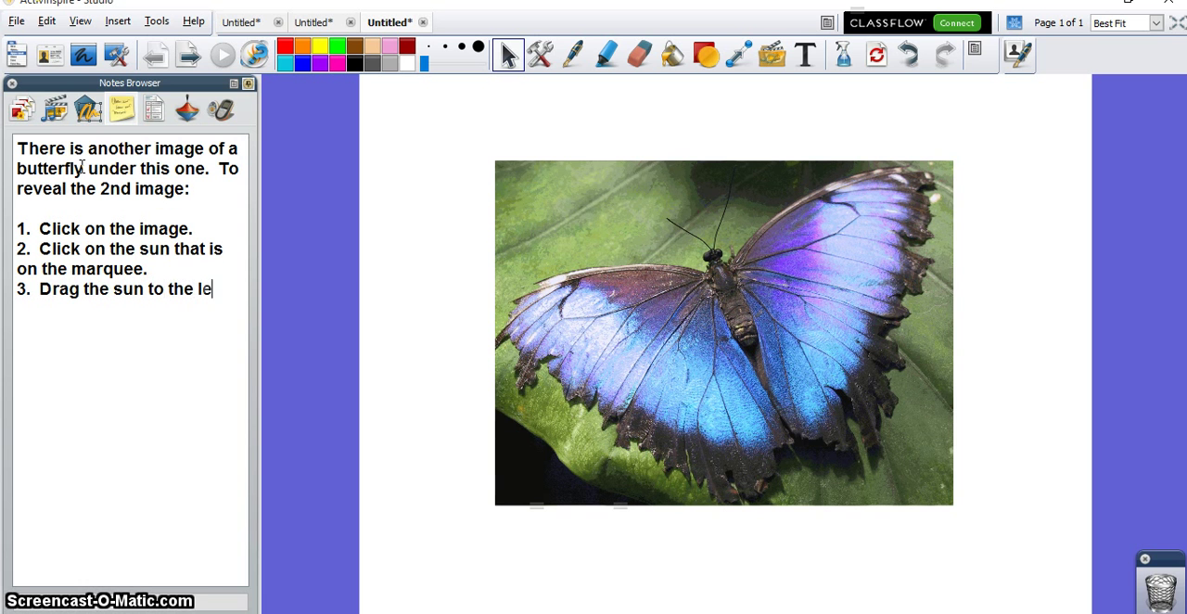
pyautogui.write('ft to reve')
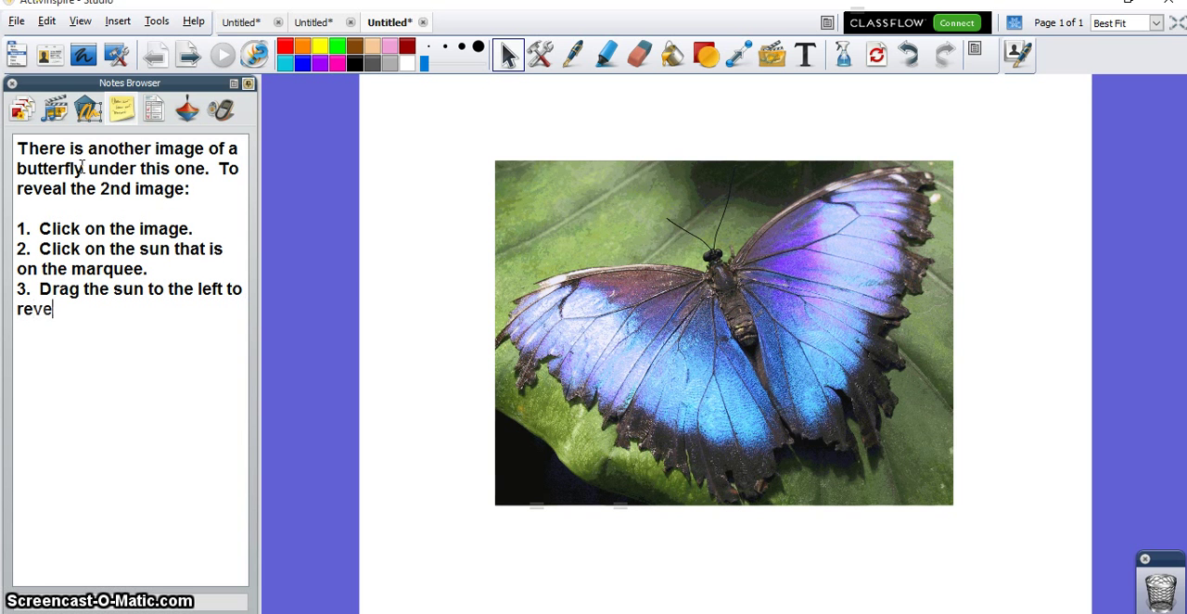
pyautogui.write('al the other image.')
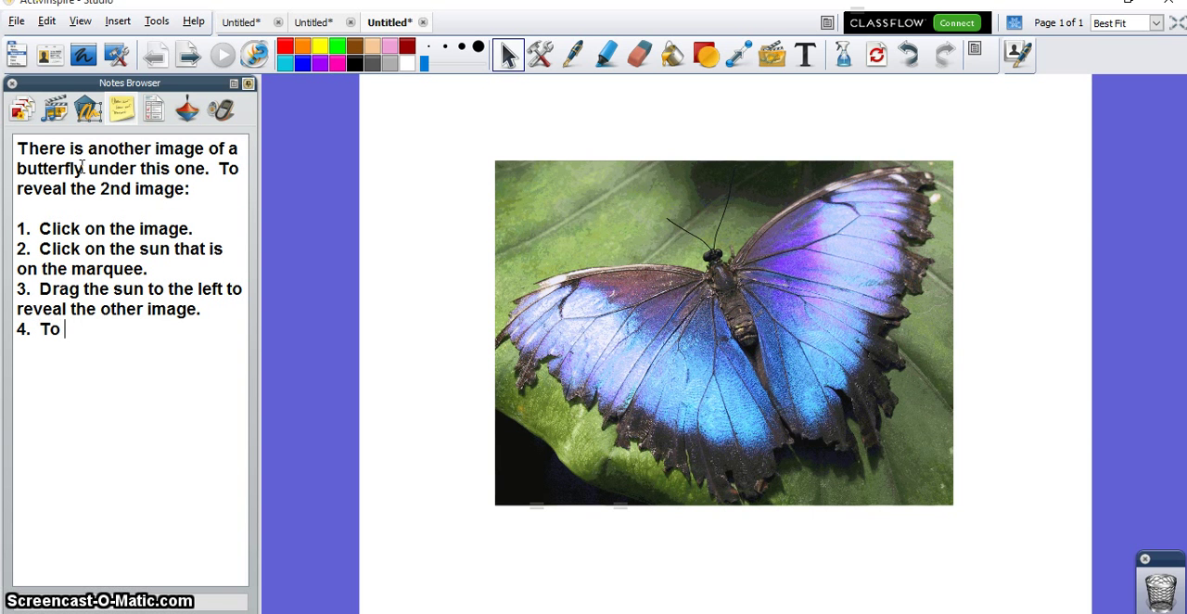
# Step: Add line 4: "To make the first image come back, click on the image, click on the sun, and drag it to the right."
pyautogui.write('4.  To mak')
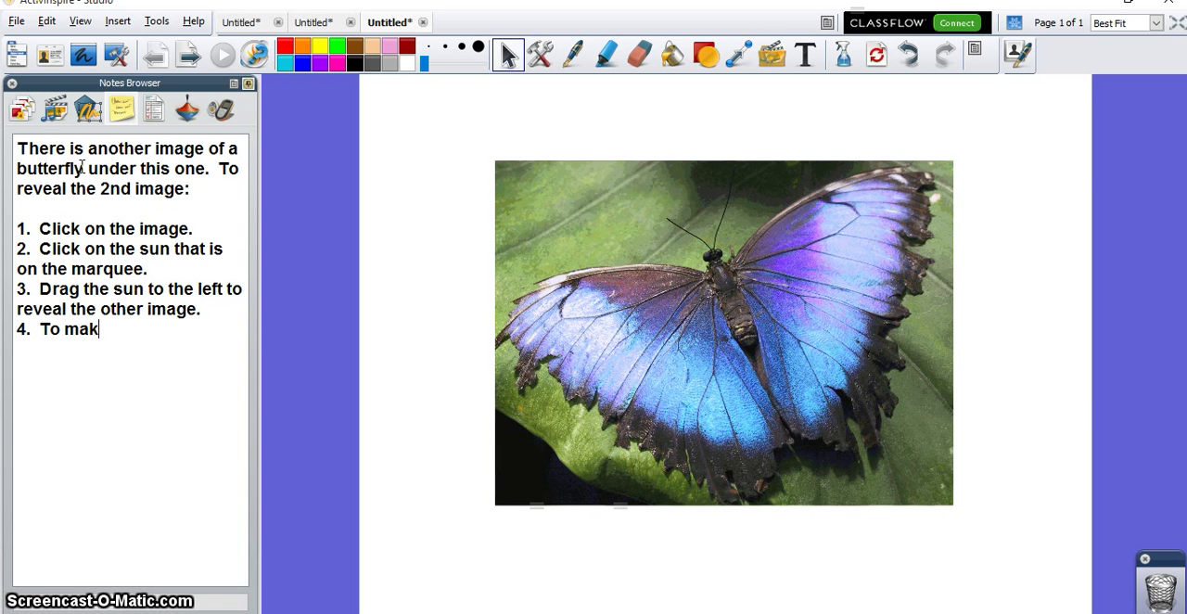
pyautogui.write('e the first image r')
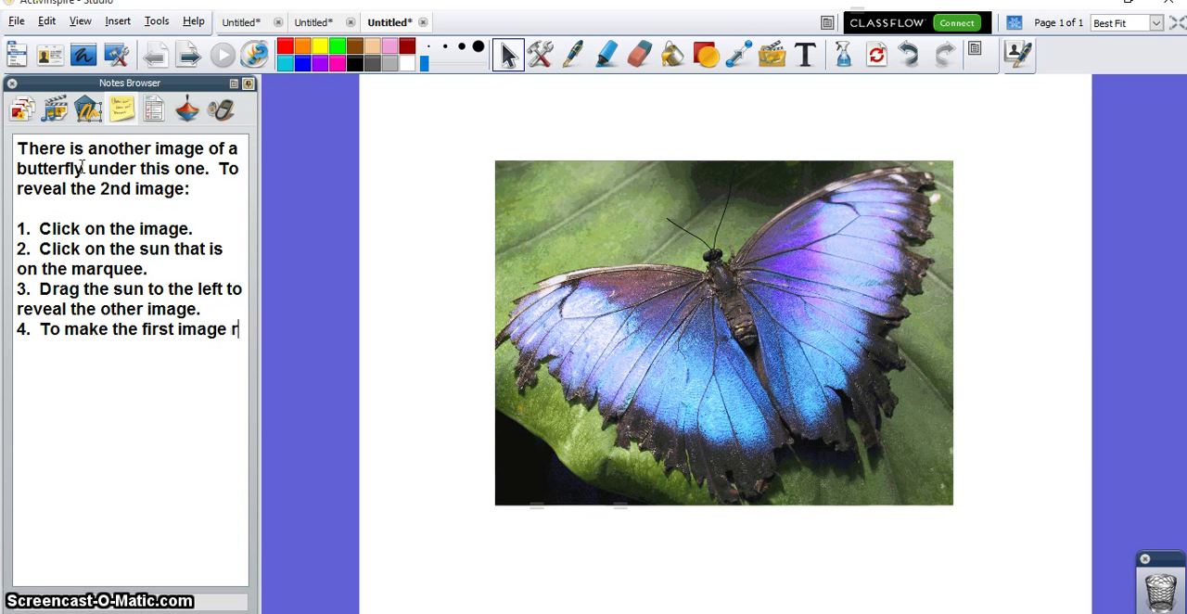
pyautogui.write('eappear')
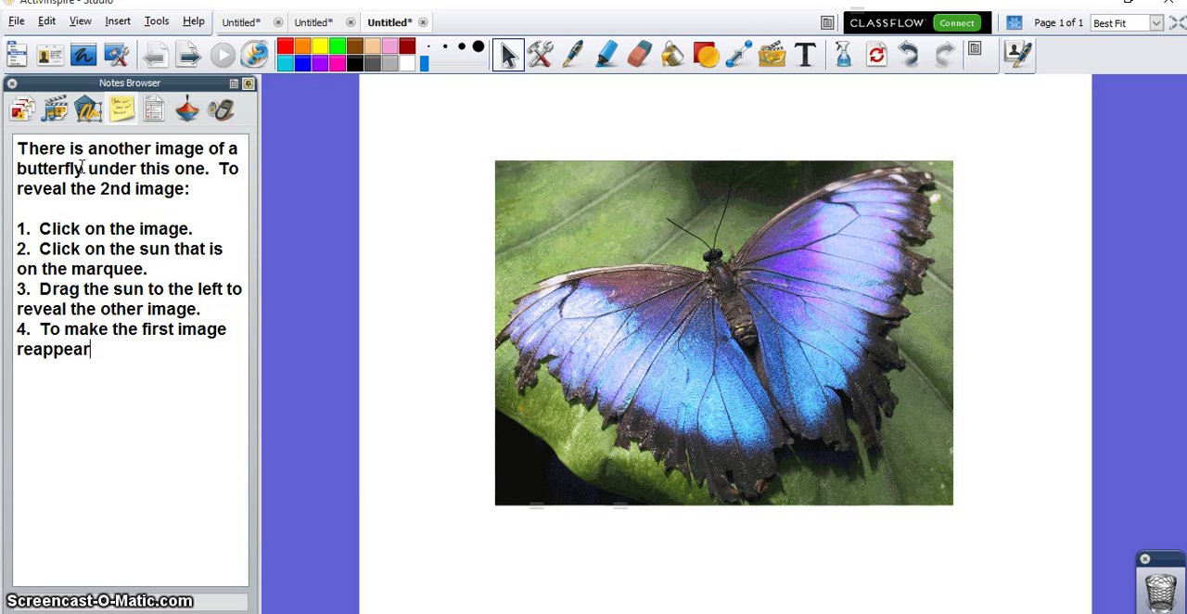
pyautogui.press('BackSpace')
pyautogui.press('BackSpace')
pyautogui.press('BackSpace')
pyautogui.press('BackSpace')
pyautogui.press('BackSpace')
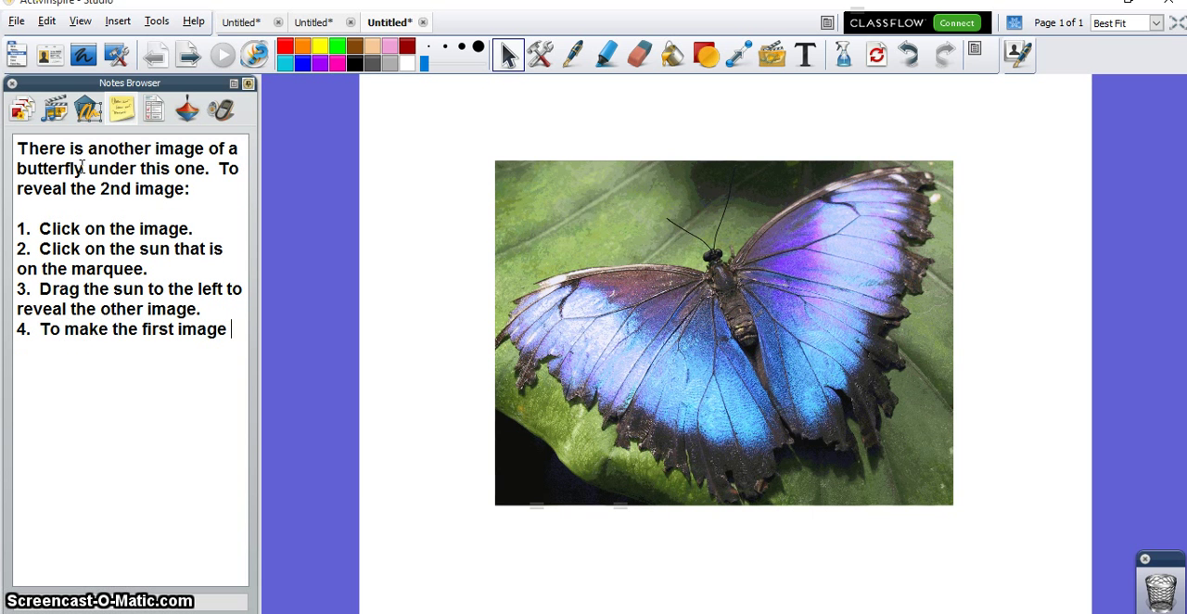
pyautogui.write('come back, cl')
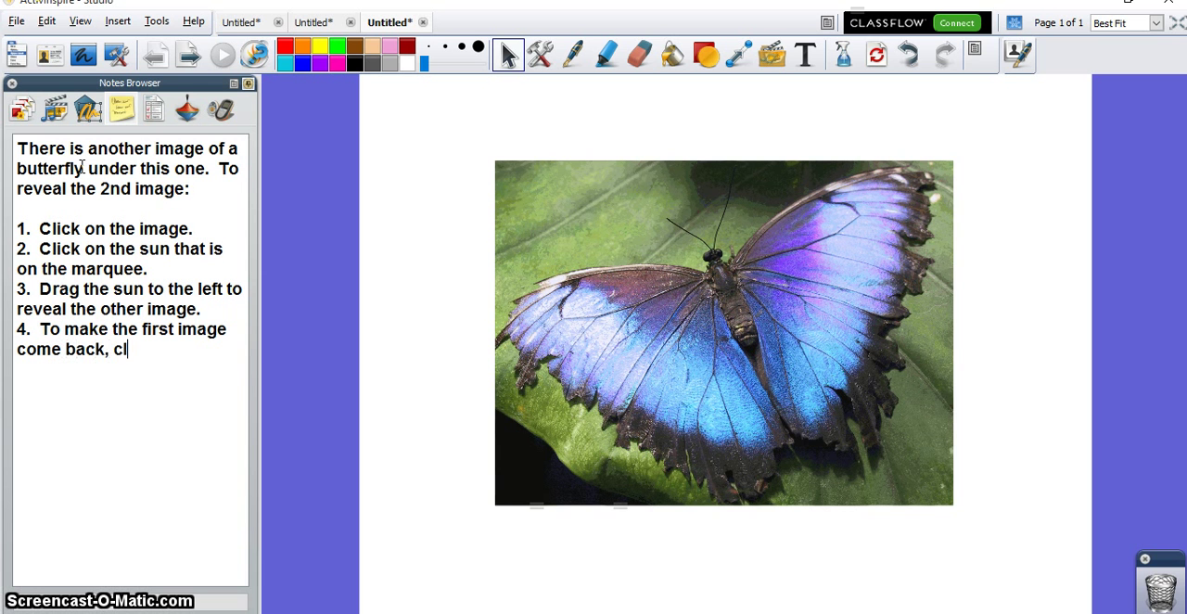
pyautogui.write('ick on the image, click')
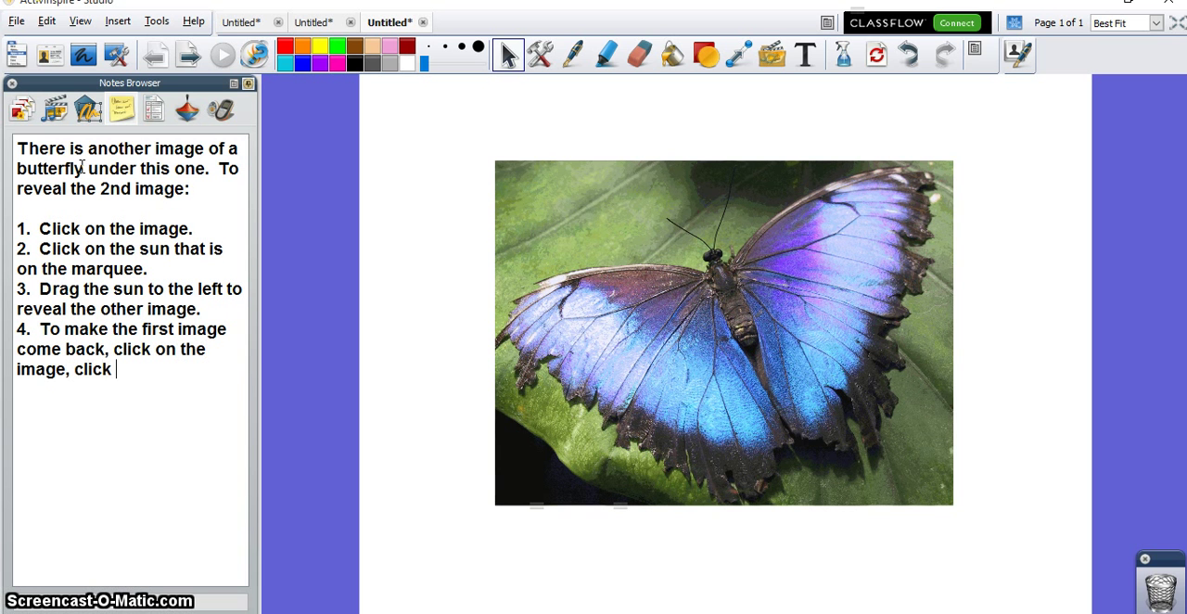
pyautogui.press('BackSpace')
pyautogui.press('BackSpace')
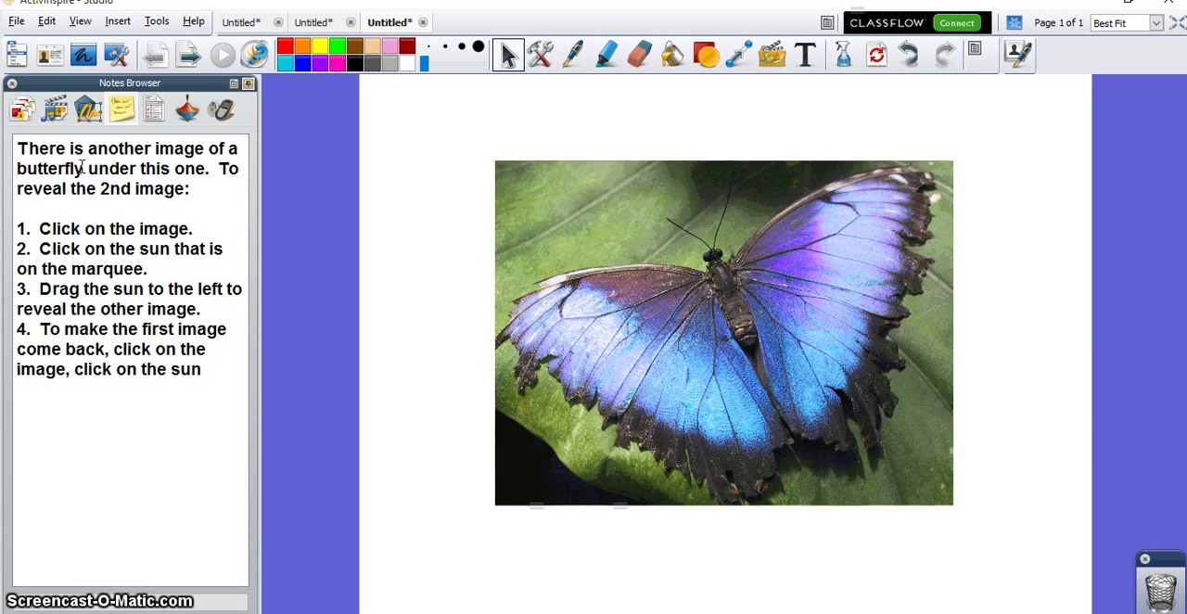
pyautogui.write(', and drag it to the right.')
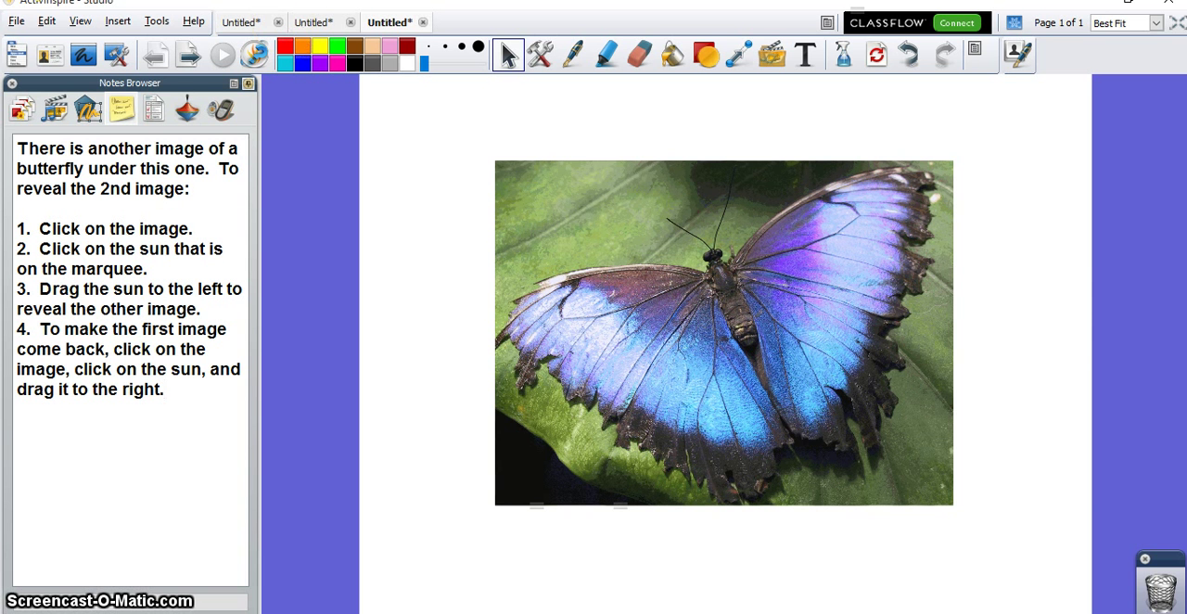
# Step: Go back to the agenda flipchart, reveal the sixth topic, and reopen the flipchart with the butterfly note
pyautogui.click(243, 23)
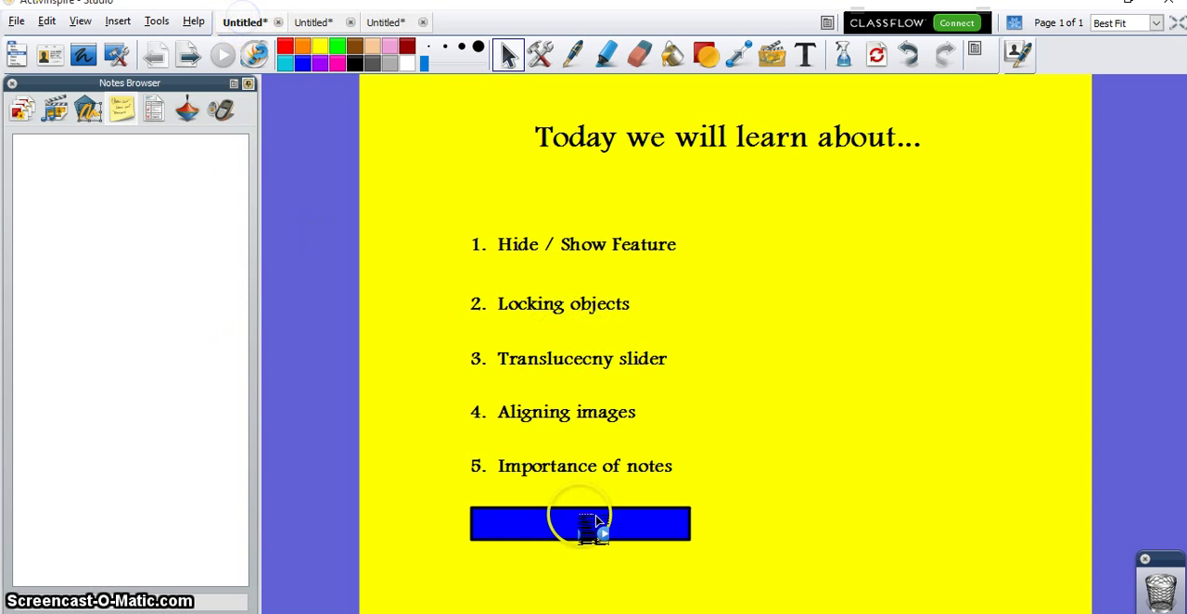
pyautogui.click(597, 528)
pyautogui.click(395, 24)
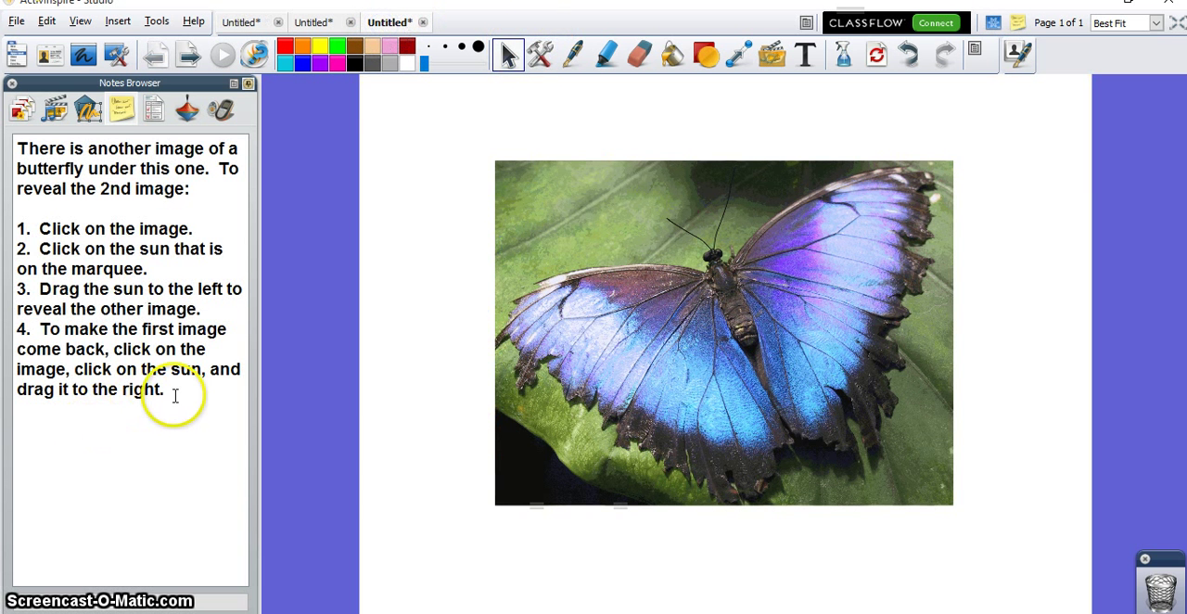
# Step: Select the entire butterfly note, show its text formatting options, and set the text colour to red
pyautogui.moveTo(174, 396); pyautogui.dragTo(17, 147)
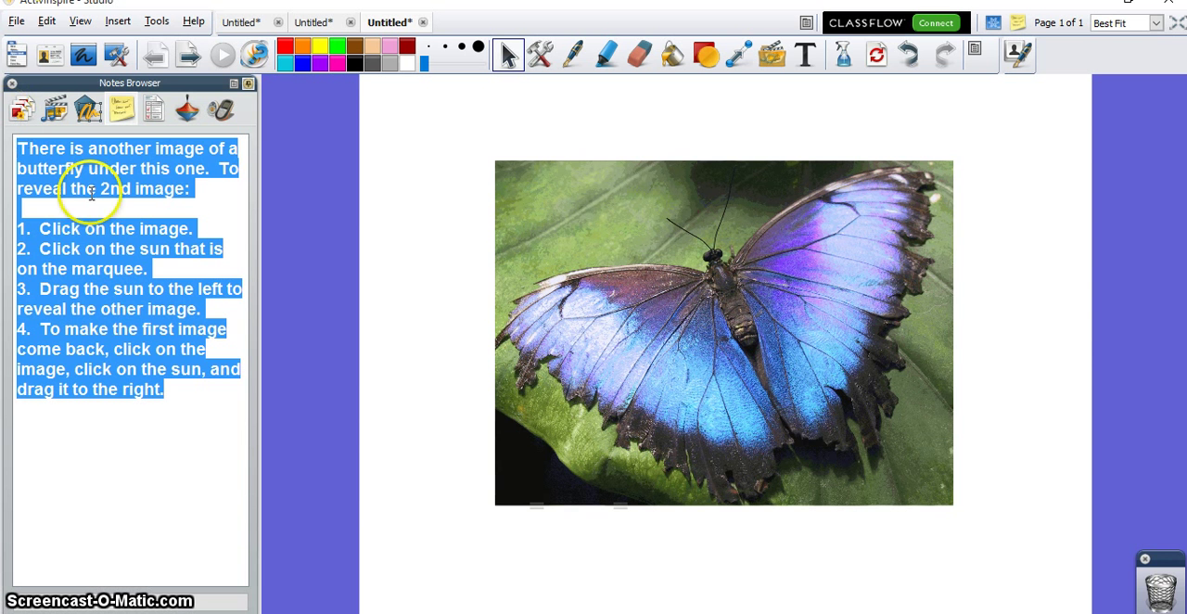
pyautogui.click(162, 603)
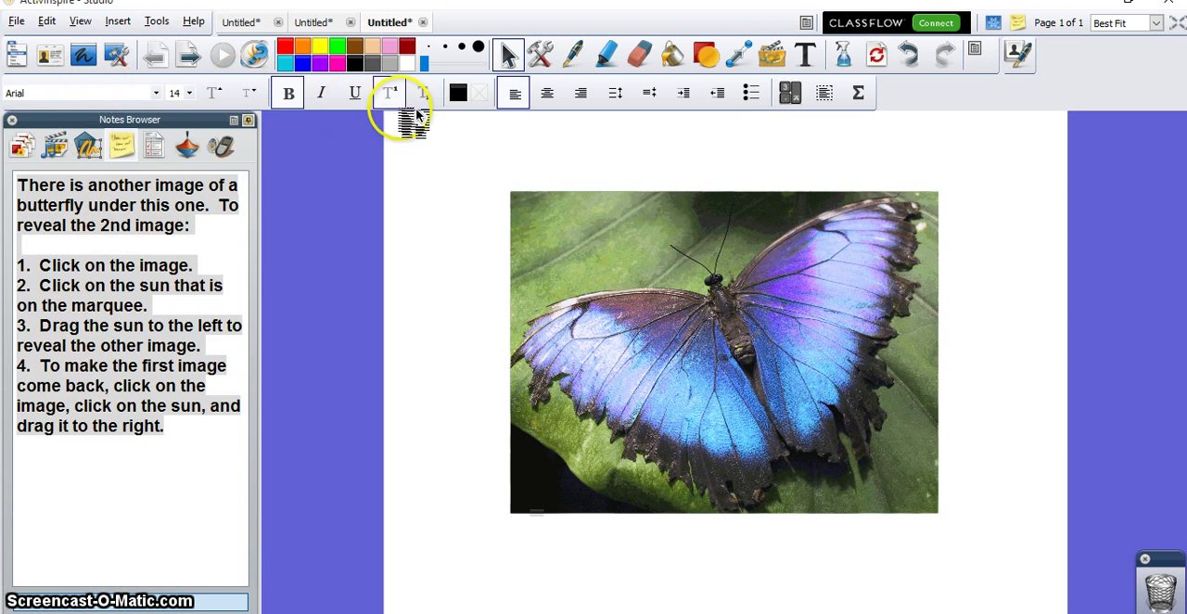
pyautogui.click(156, 93)
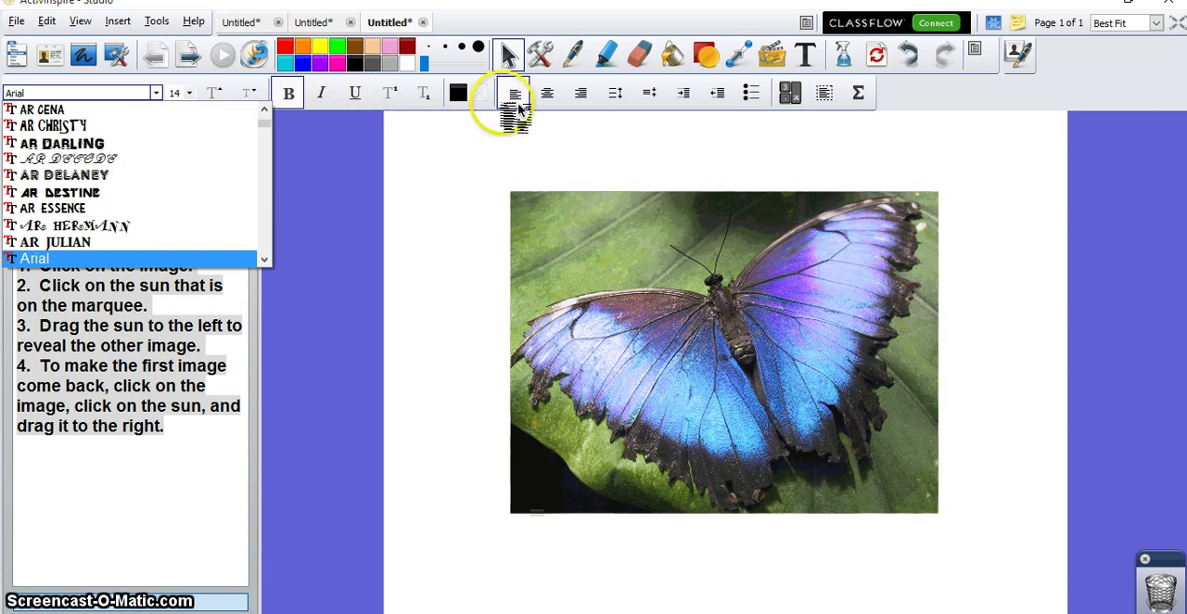
pyautogui.click(461, 96)
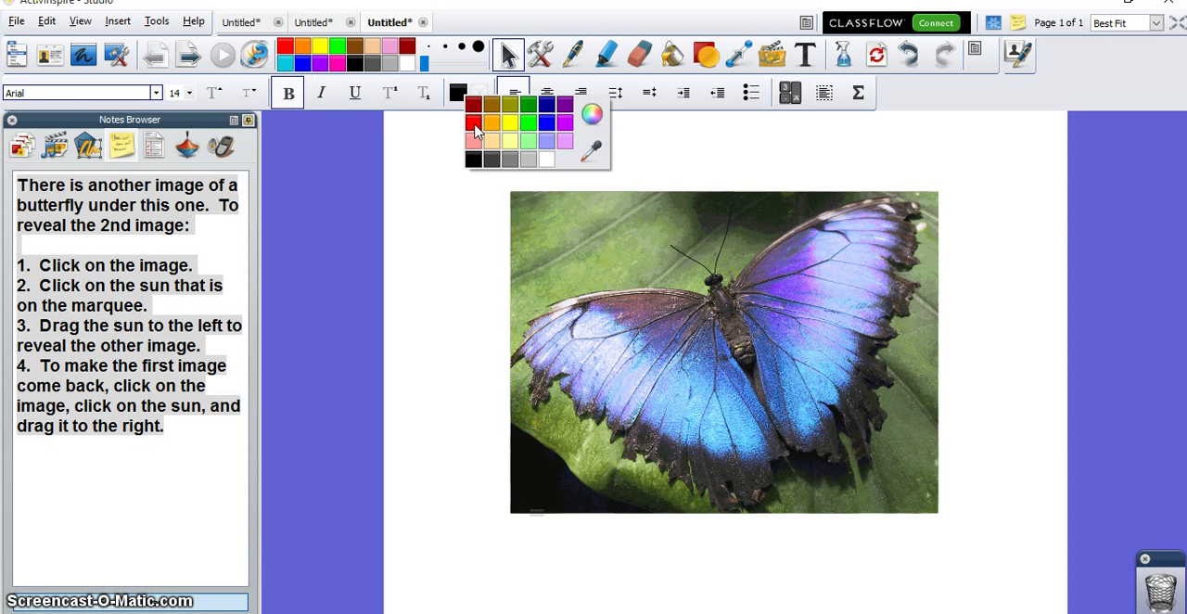
pyautogui.click(474, 122)
# Step: Try centre alignment on the whole note, return the text to left alignment, and deselect it
pyautogui.click(562, 95)
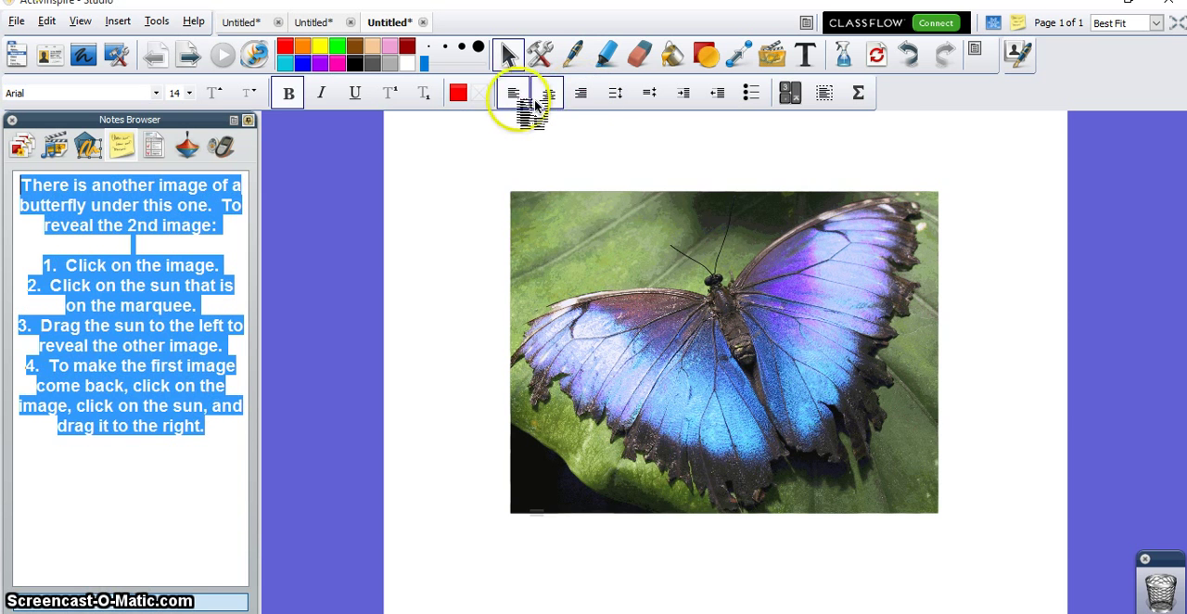
pyautogui.click(519, 98)
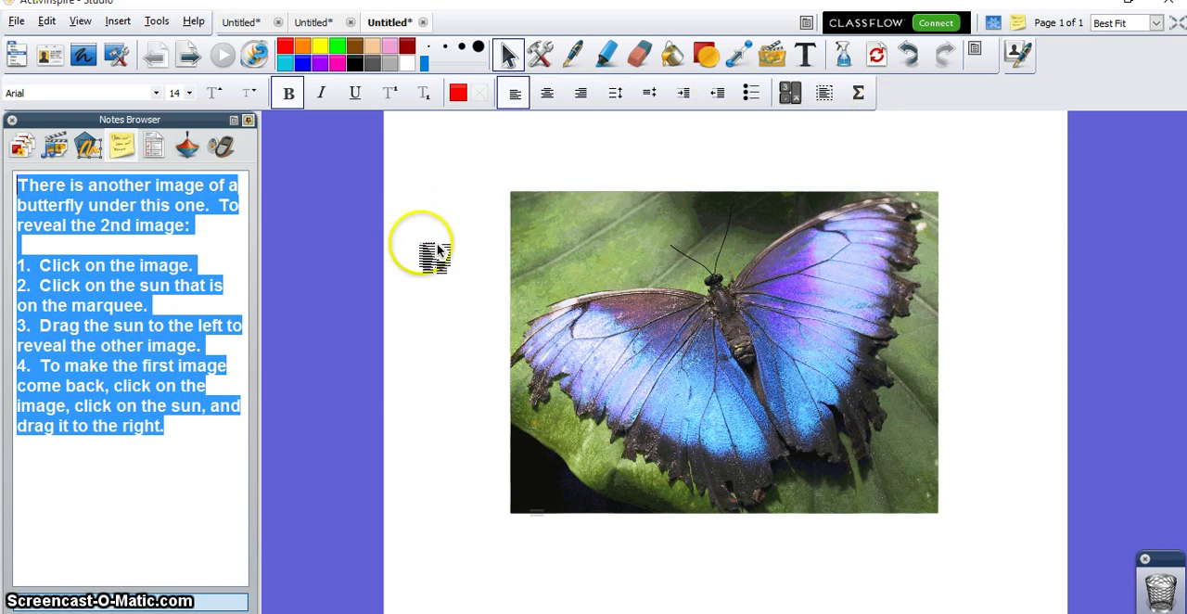
pyautogui.click(106, 446)
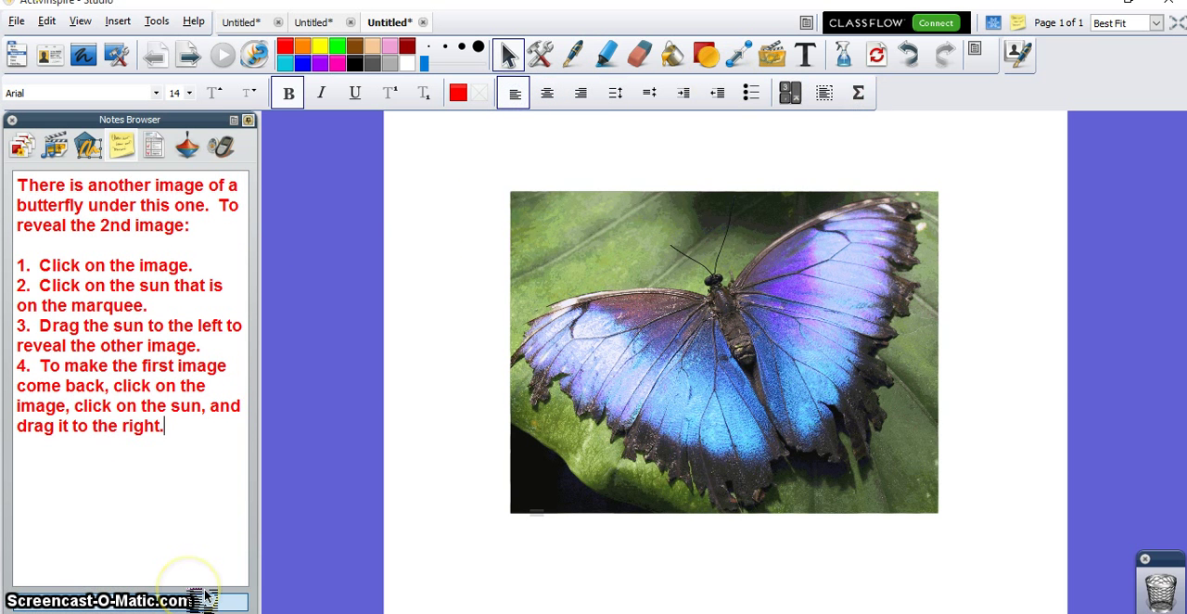
pyautogui.click(141, 422)
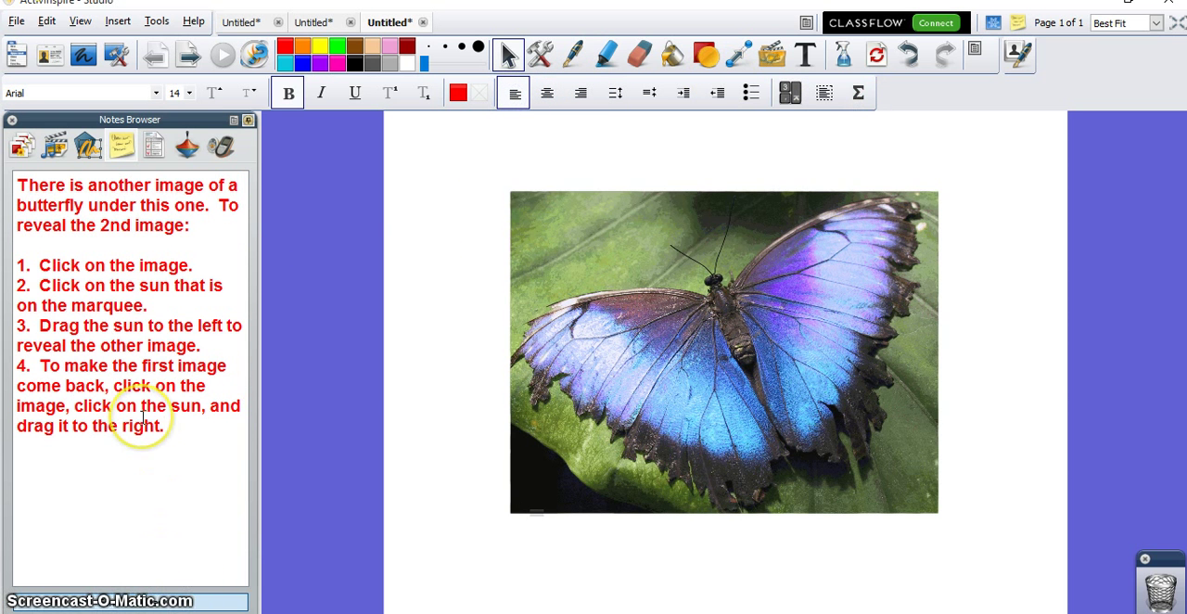
pyautogui.click(146, 449)
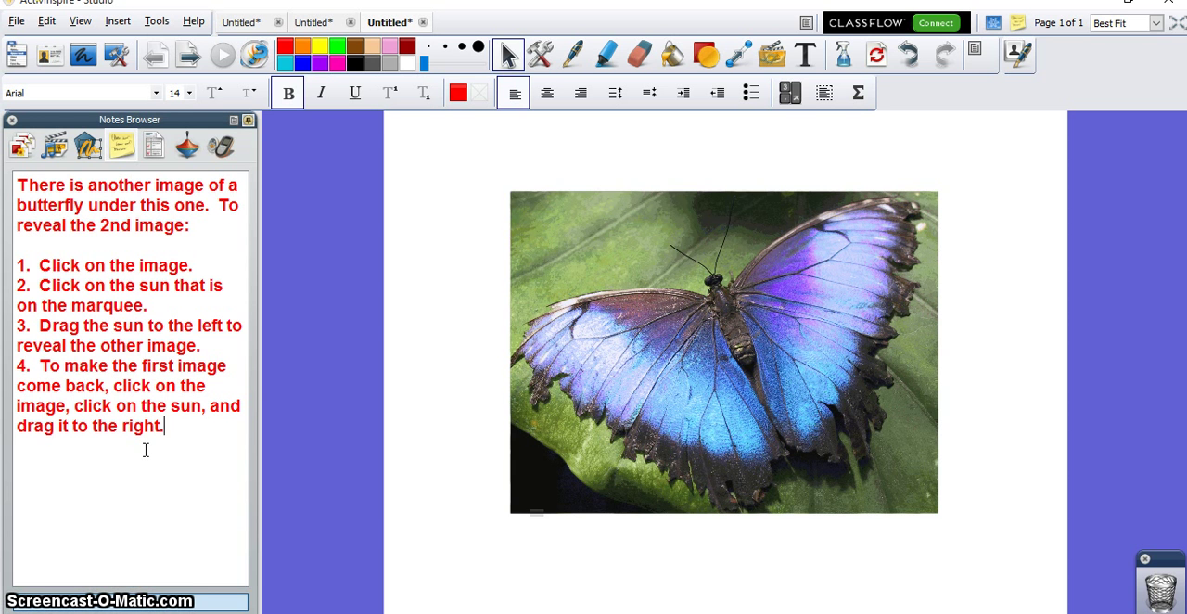
pyautogui.click(146, 568)
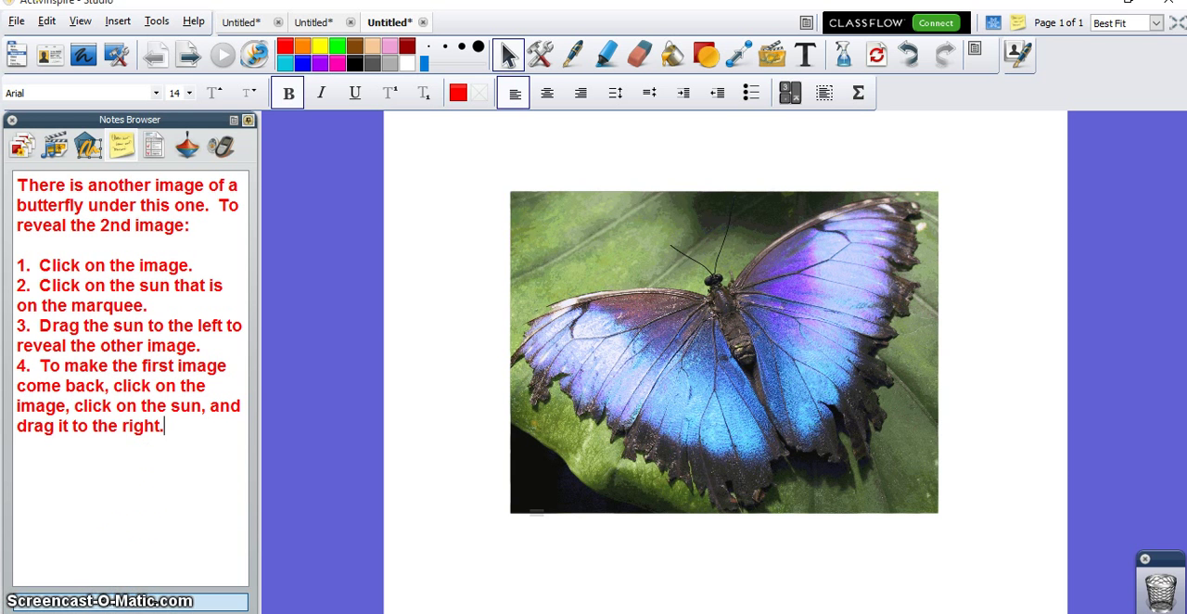